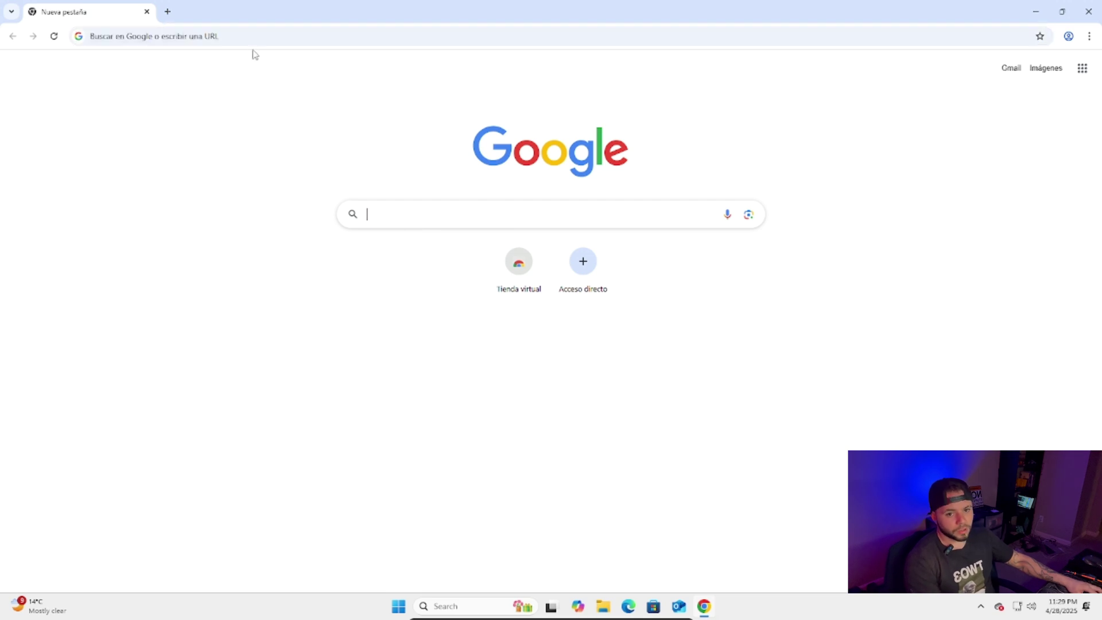
Search for 'monero ocean' and open the MoneroOcean pool site in a new tab
type("monero ocea")
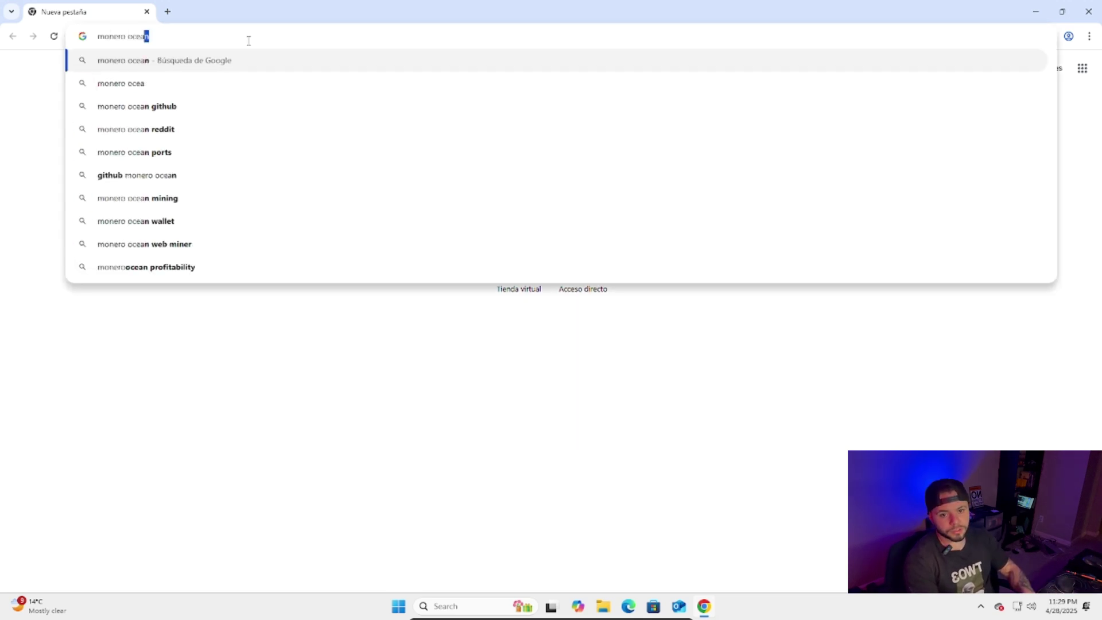
key("Return")
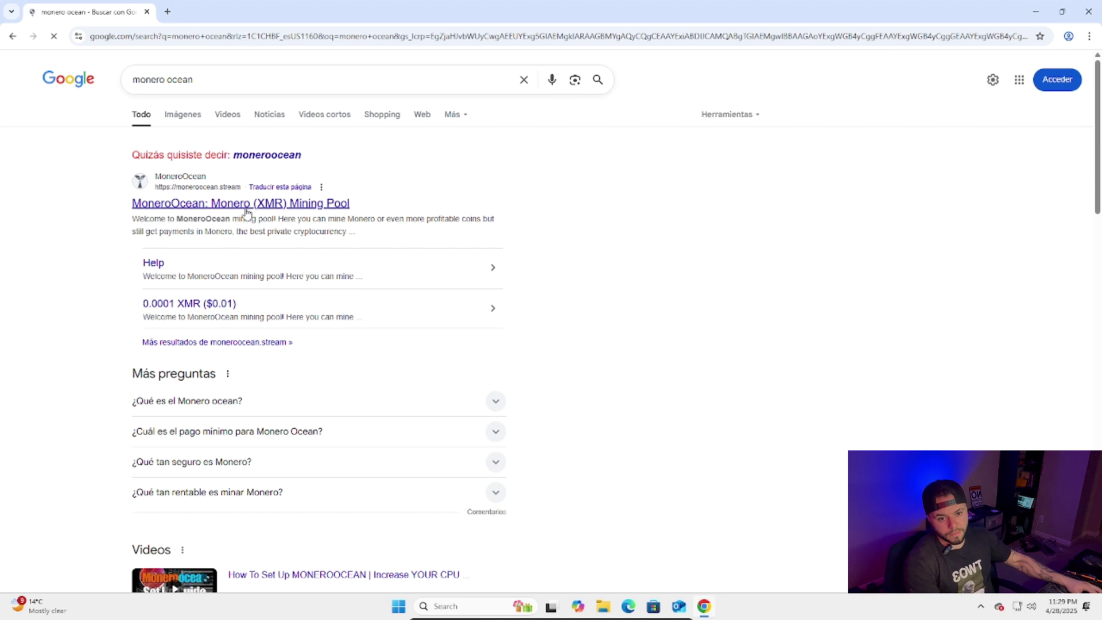
middle_click(248, 216)
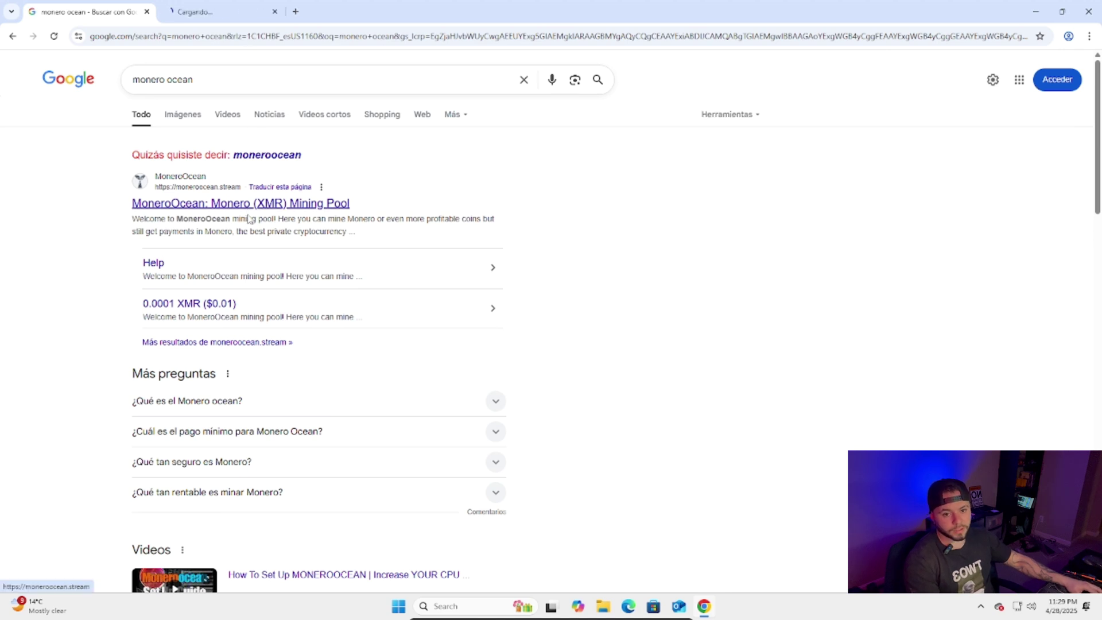
left_click(212, 8)
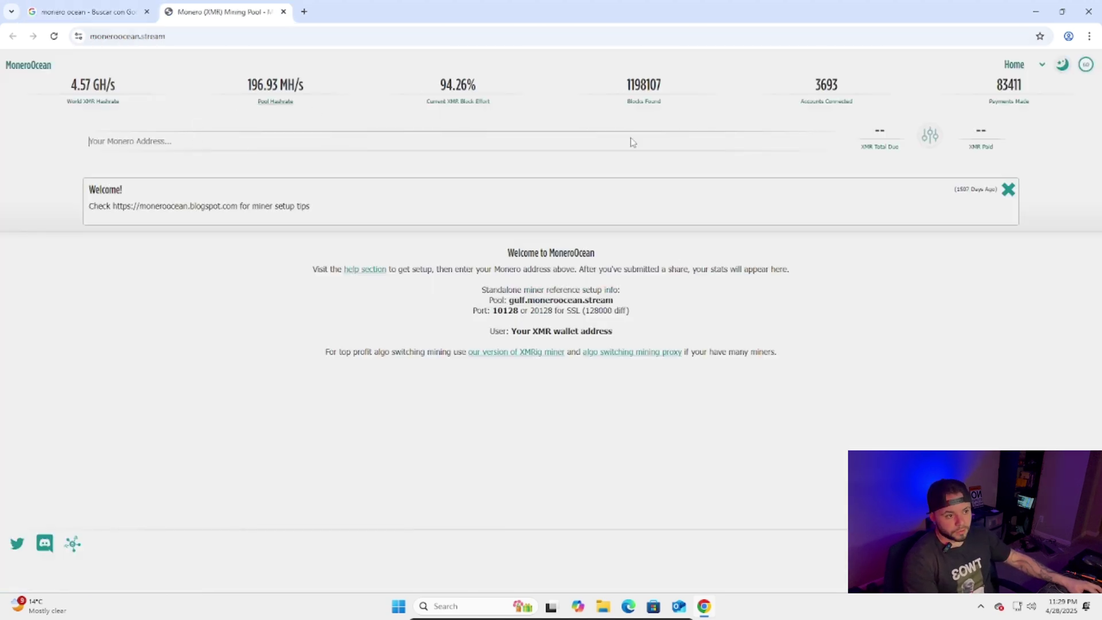
On the Help page, expand Step 1 and open Official Monero Wallet in a new tab
left_click(1040, 68)
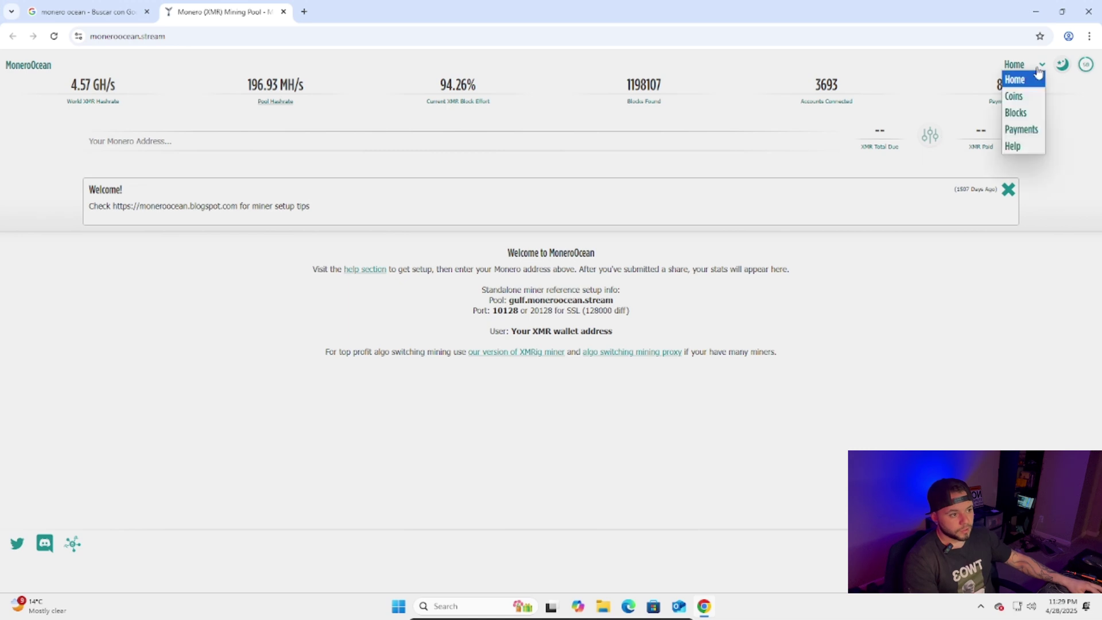
left_click(1024, 147)
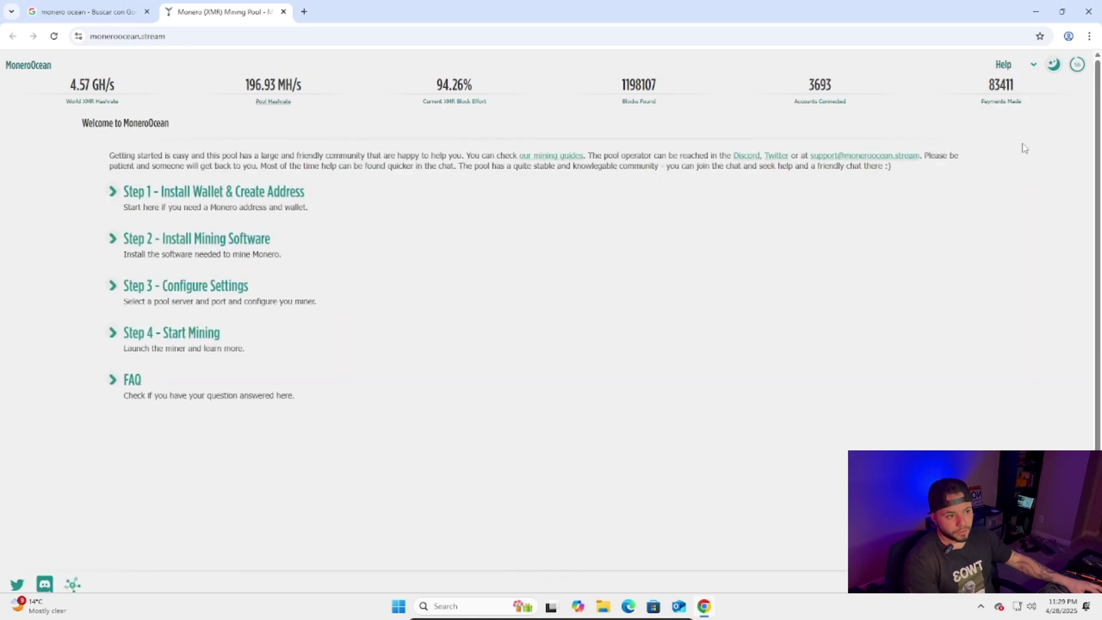
left_click(112, 195)
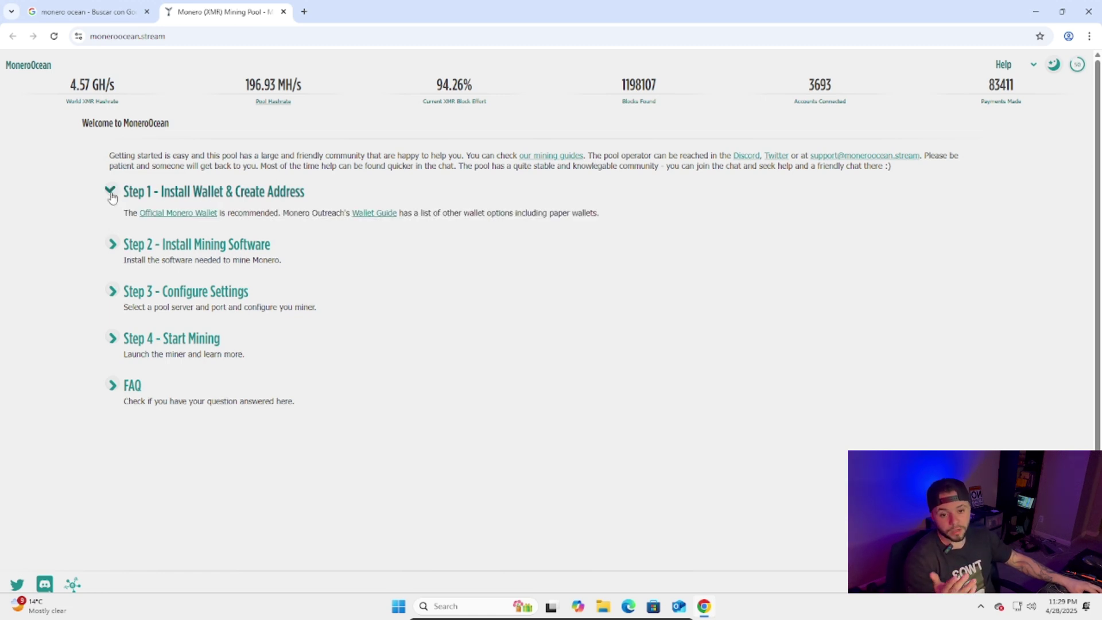
middle_click(189, 220)
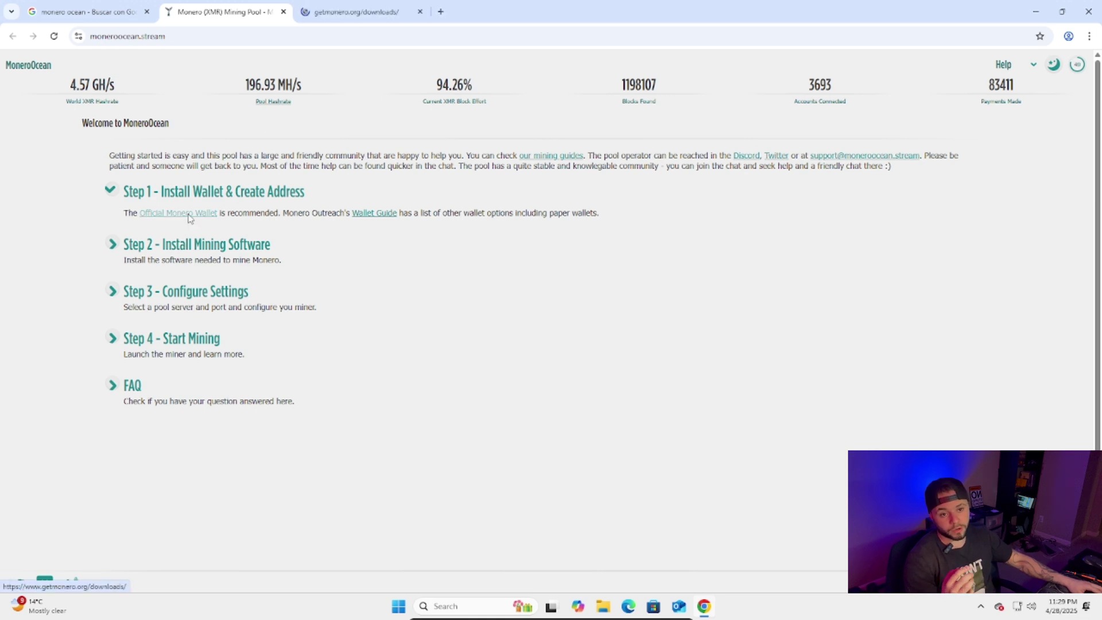
Download monero-gui-install-win-x64-v0.18.4.0.exe (Windows 64-bit installer) from the GUI Wallet section
left_click(351, 12)
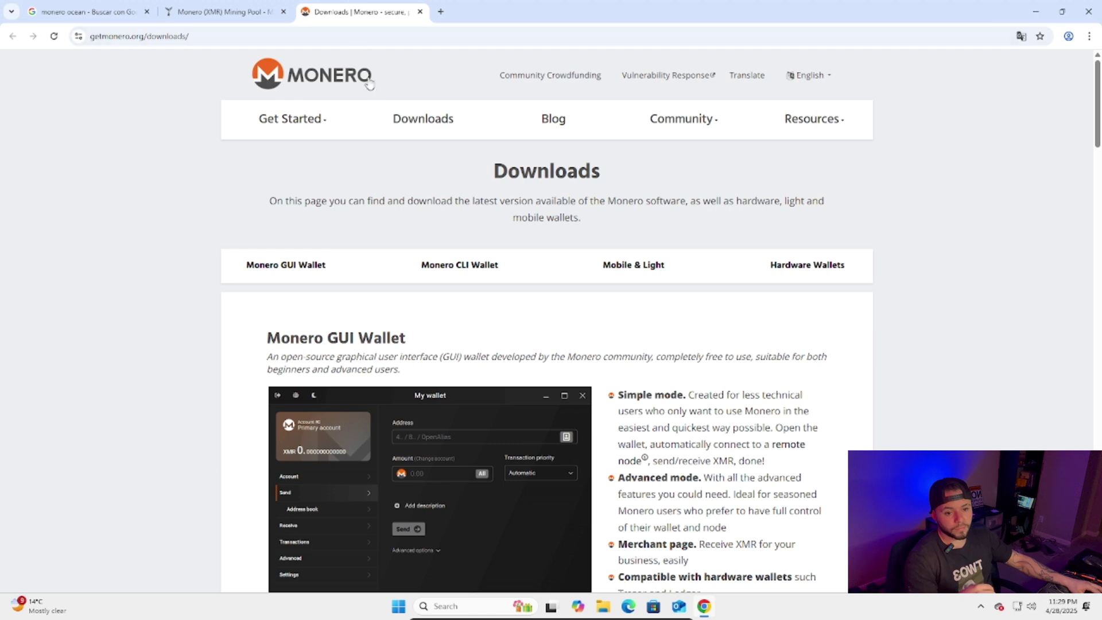
scroll(371, 223, "down", 1)
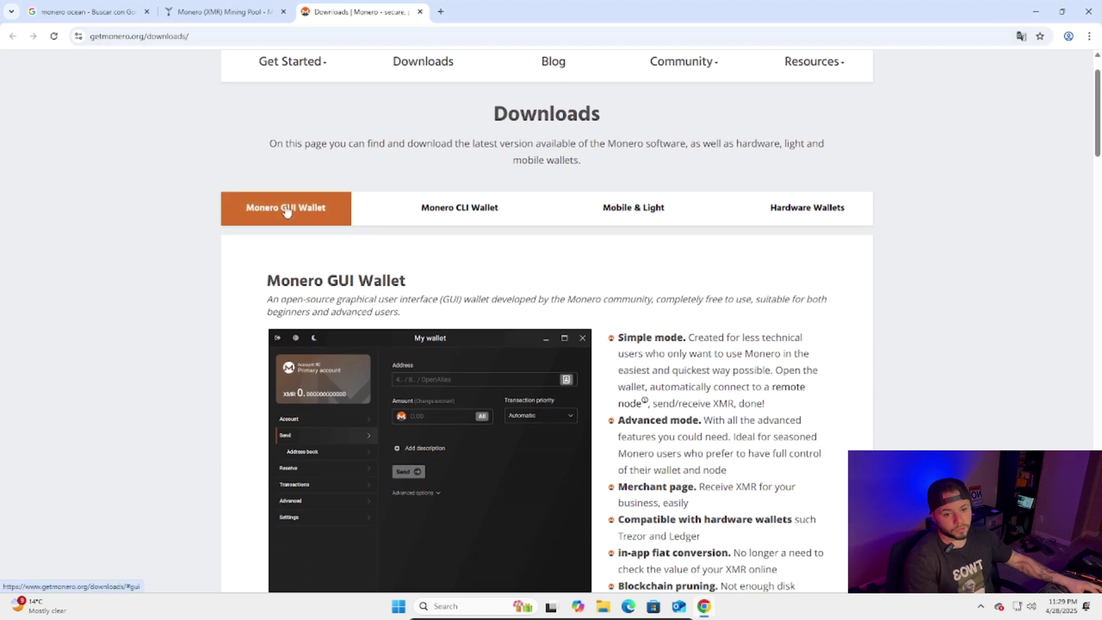
left_click(287, 210)
scroll(338, 253, "down", 1)
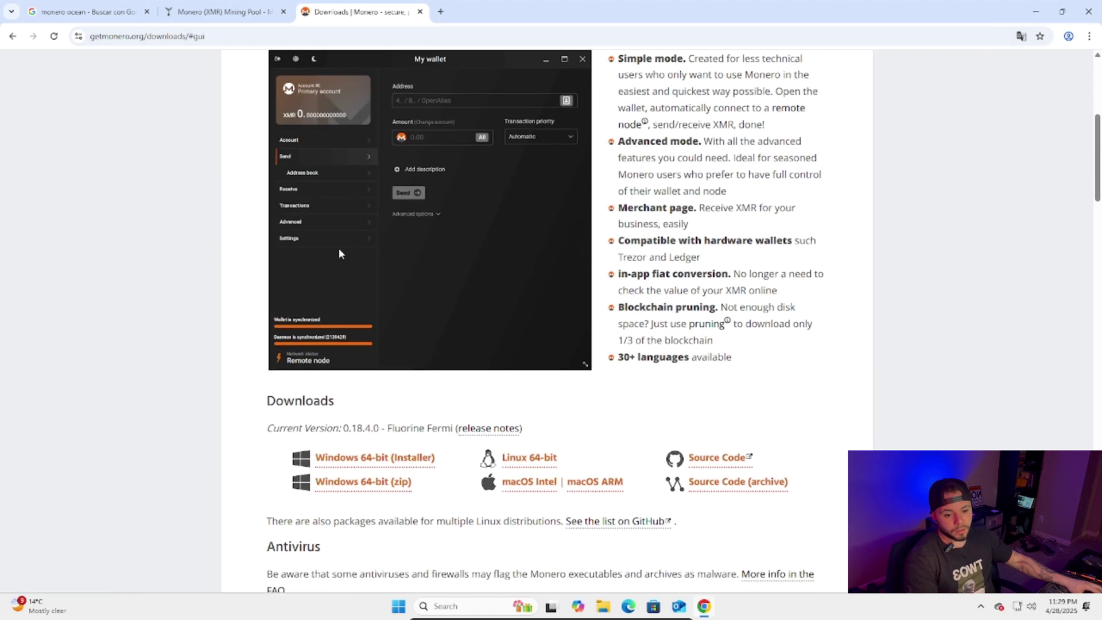
scroll(369, 273, "down", 1)
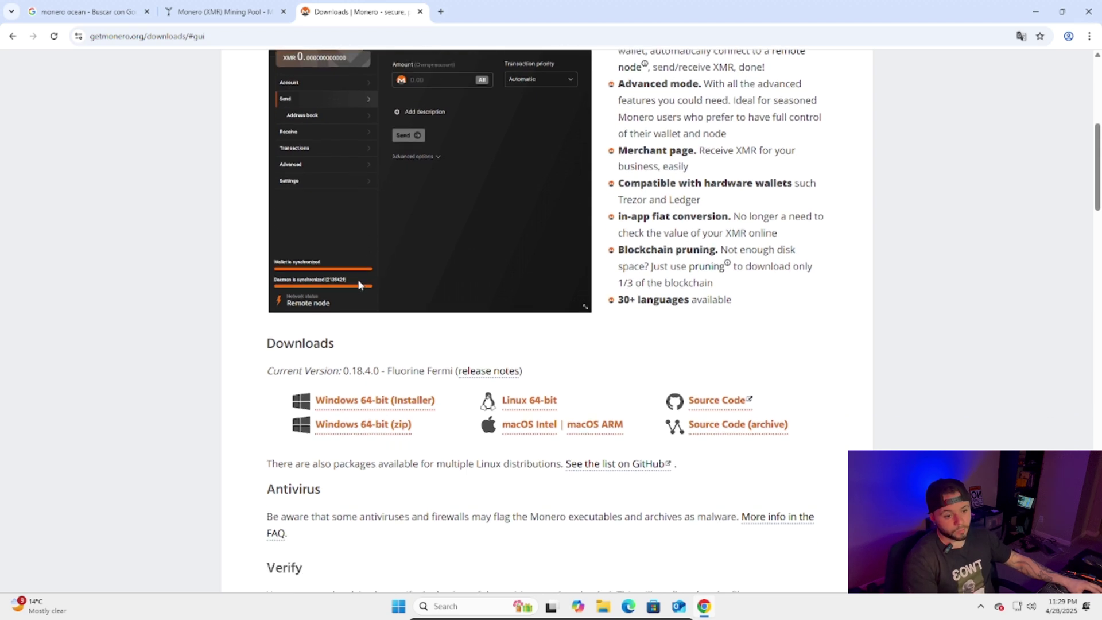
left_click(403, 408)
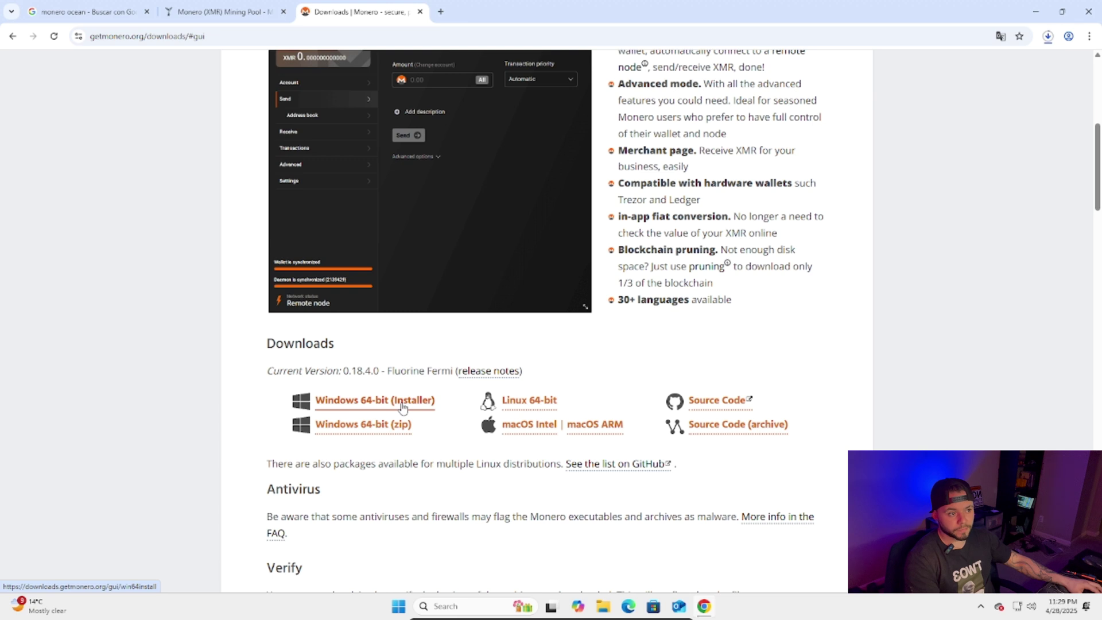
left_click(1048, 36)
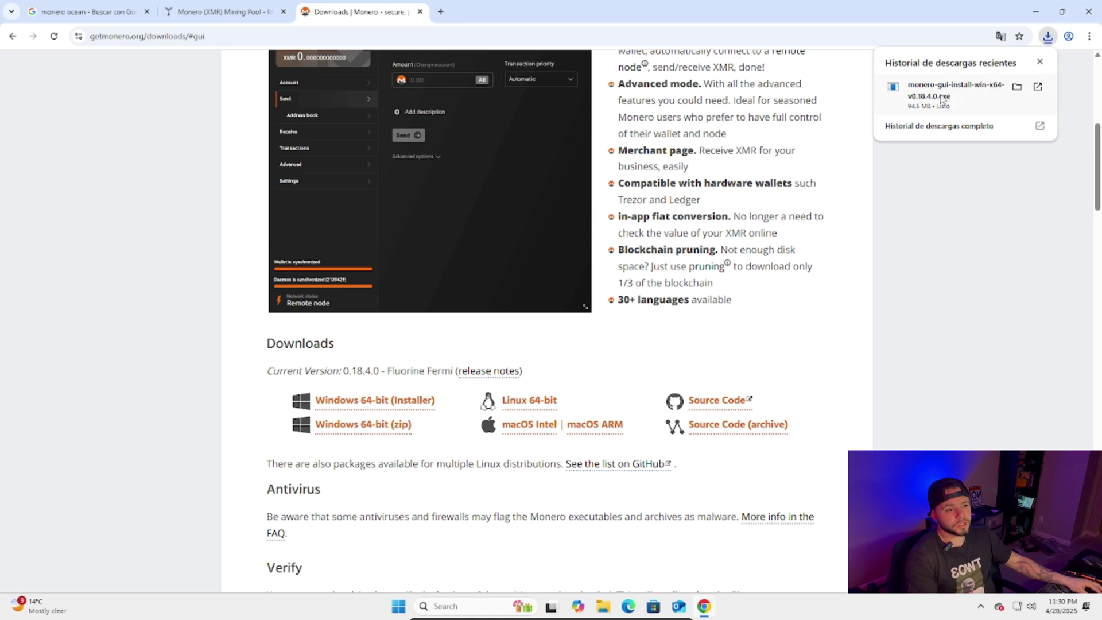
left_click(969, 102)
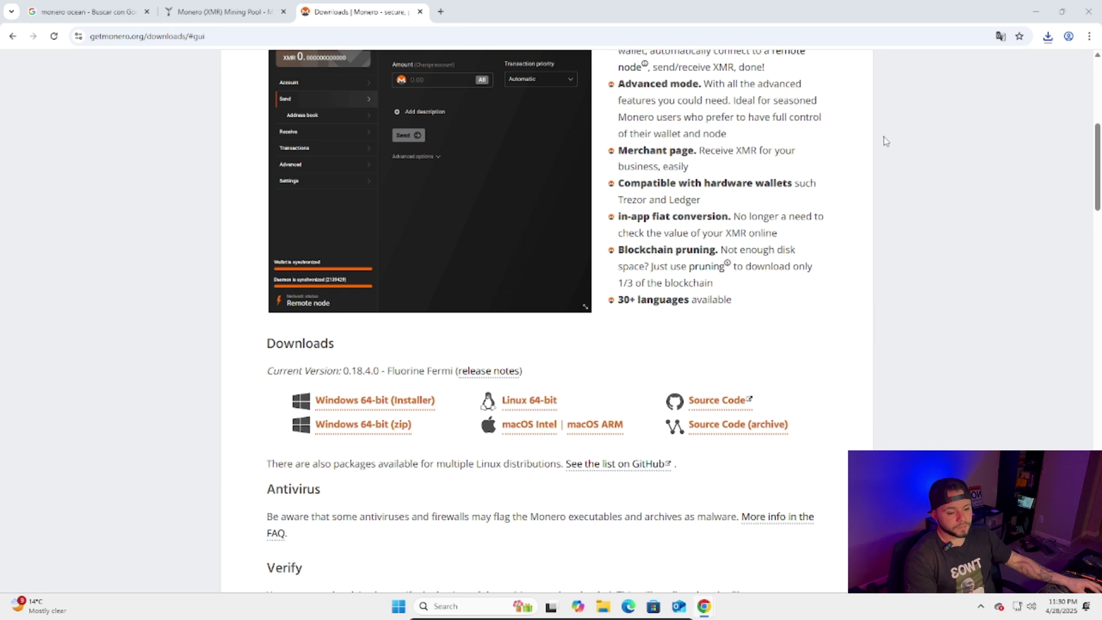
Show monero-gui-install-win-x64 in the Downloads folder and run it, approving the permission prompt
left_click(397, 608)
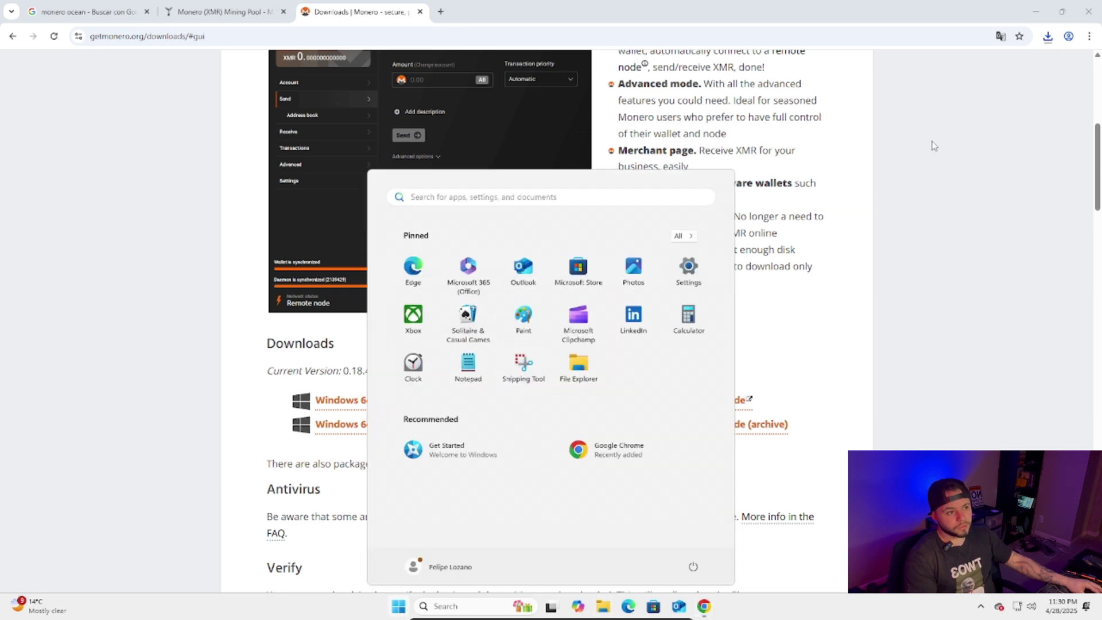
left_click(1046, 37)
left_click(1047, 35)
left_click(1017, 86)
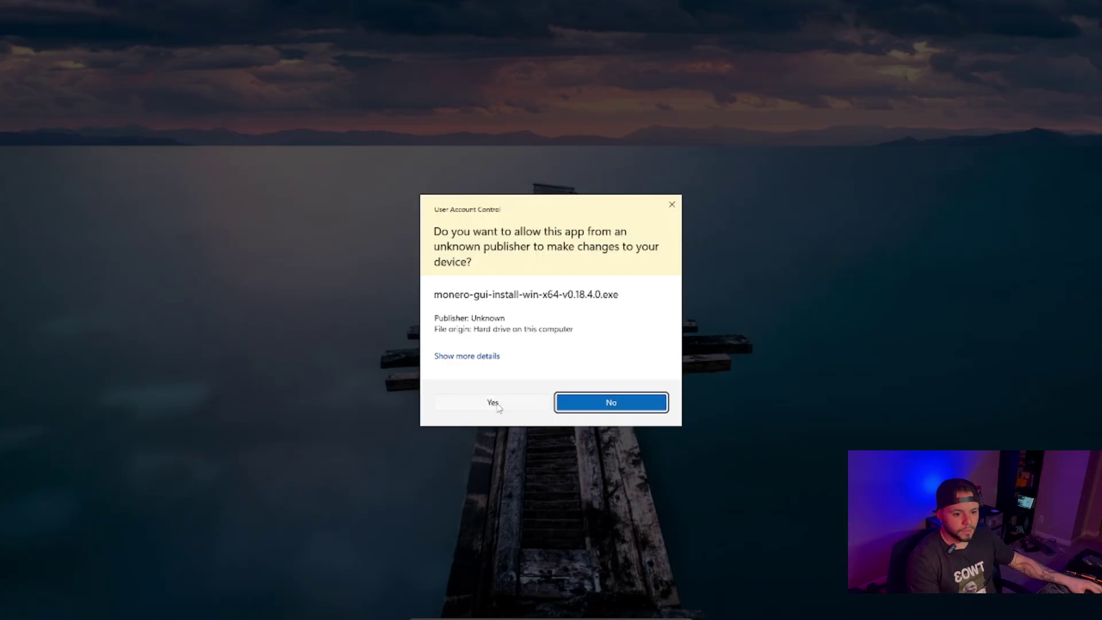
left_click(497, 403)
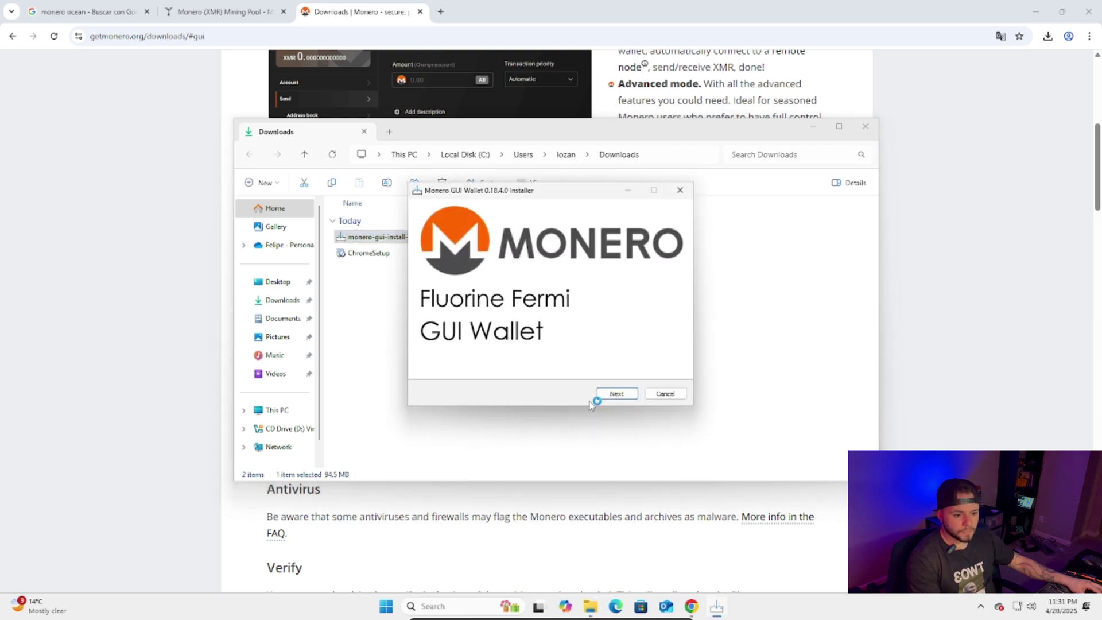
Accept the license agreement and exit the duplicate installer run
left_click(611, 395)
left_click(492, 359)
left_click(630, 394)
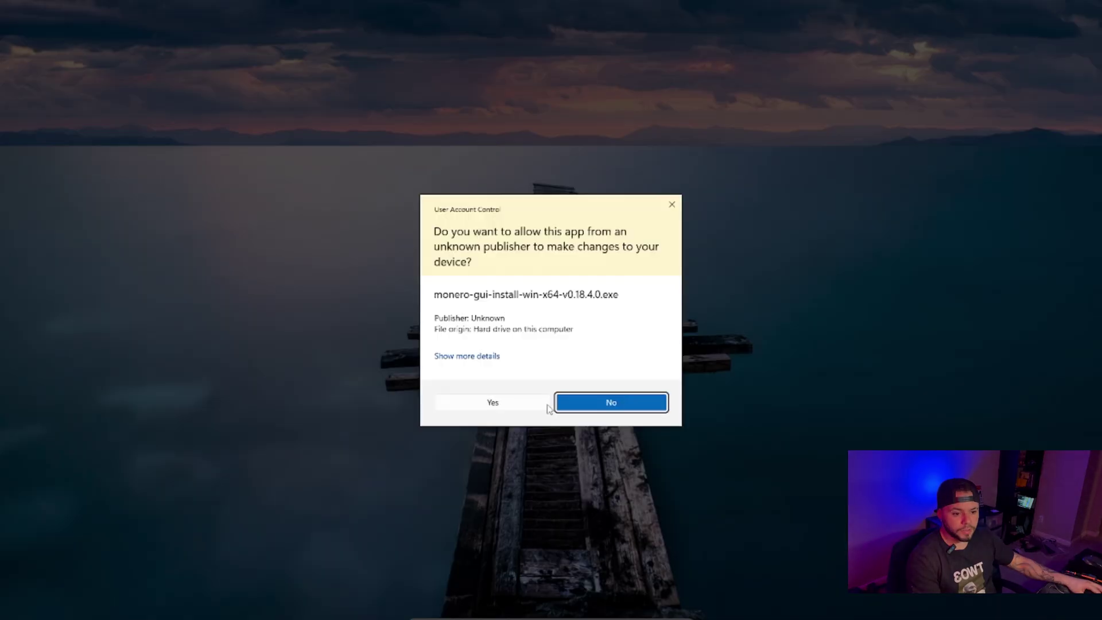
left_click(544, 404)
left_click(612, 394)
left_click(663, 397)
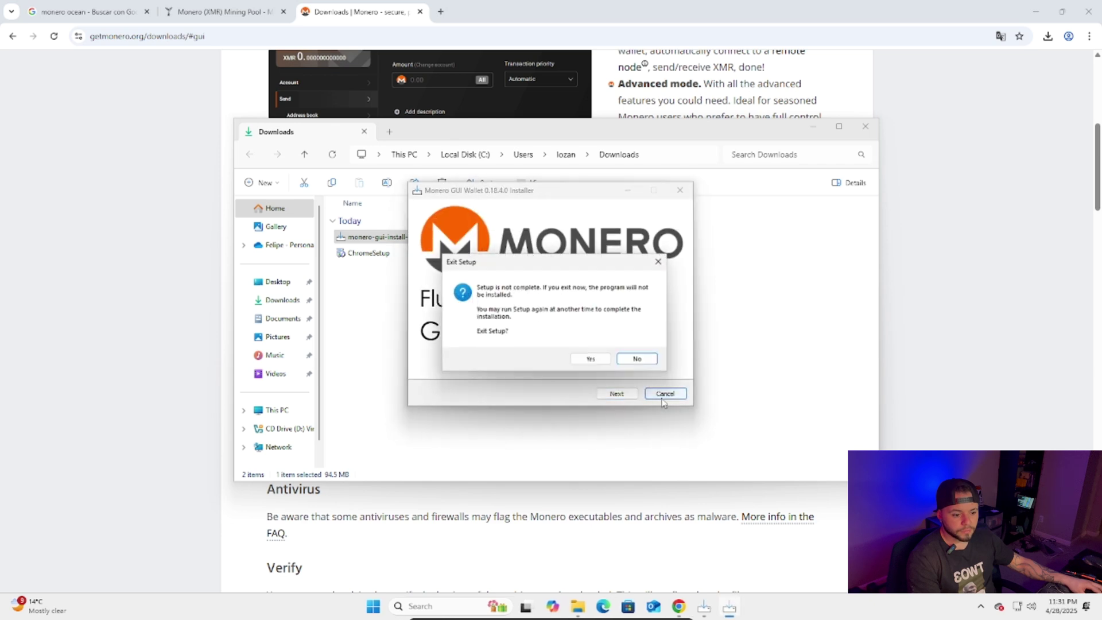
left_click(594, 361)
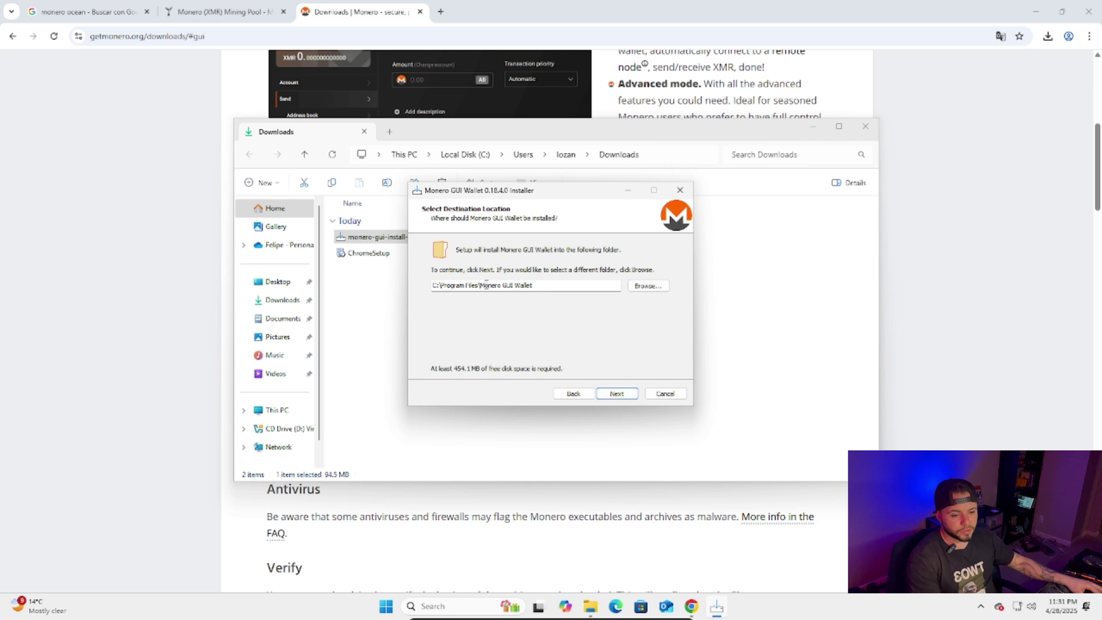
Install with default install, blockchain and Start Menu folders plus a desktop icon, then finish
left_click(617, 394)
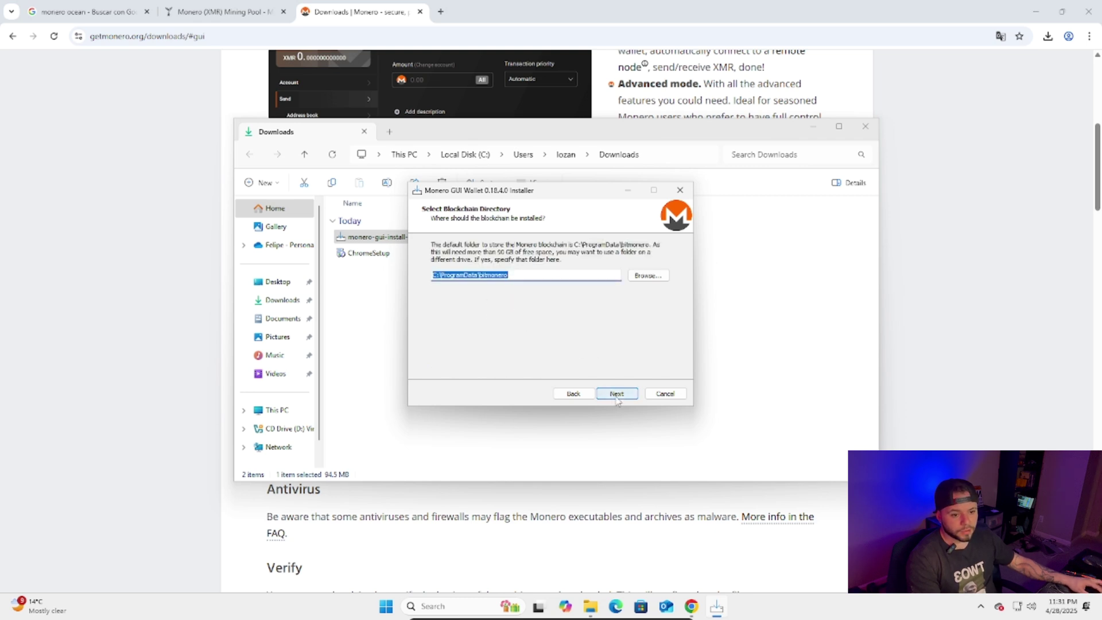
left_click(616, 393)
left_click(617, 394)
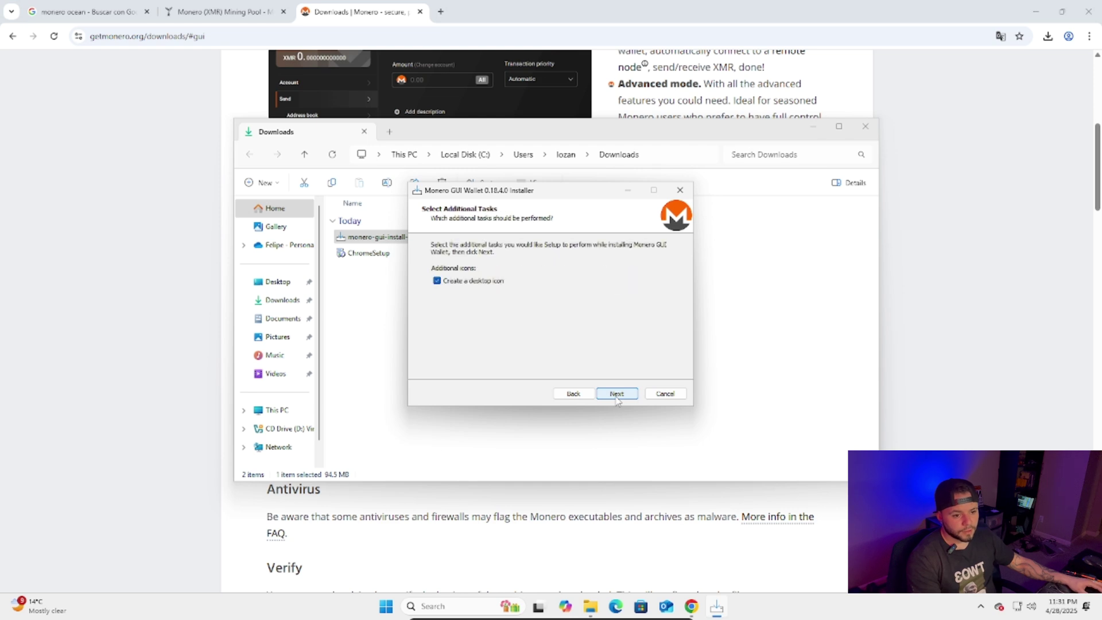
left_click(617, 398)
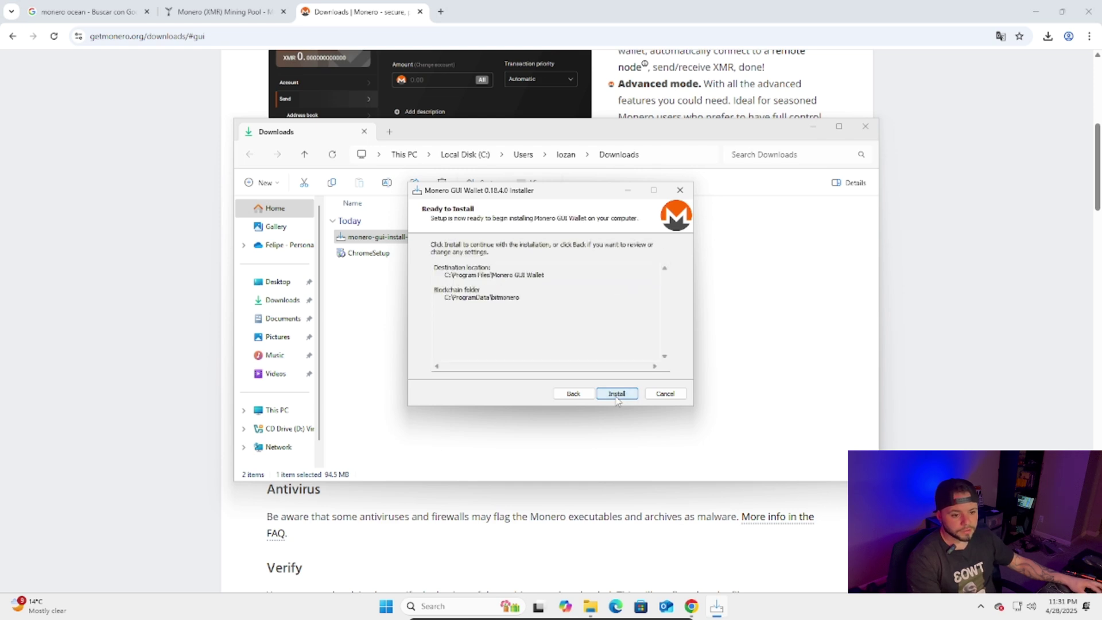
left_click(617, 398)
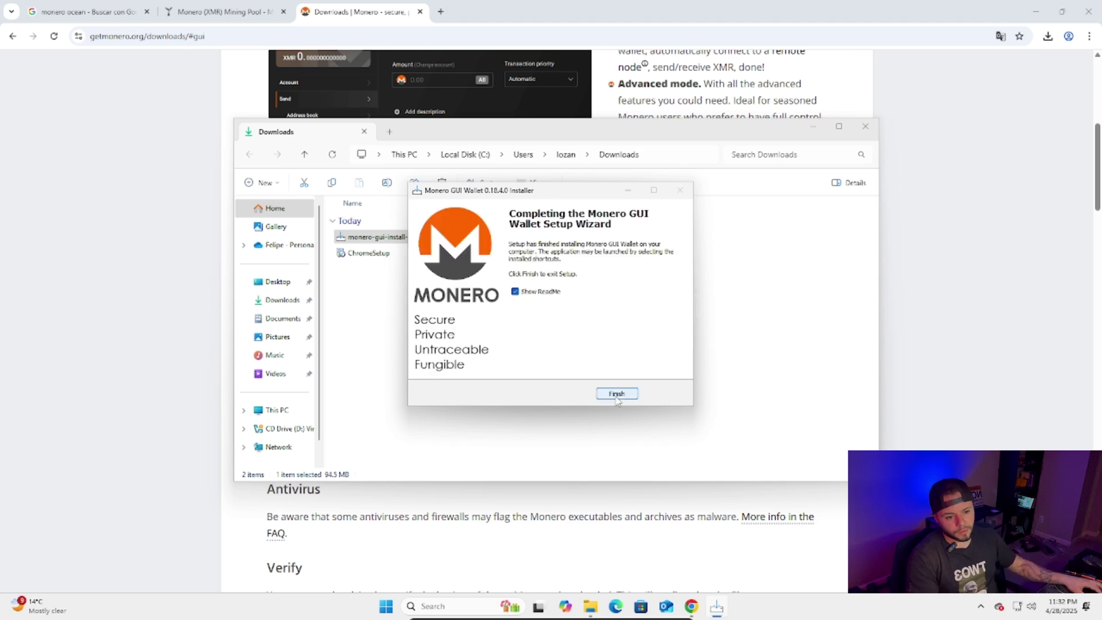
left_click(614, 395)
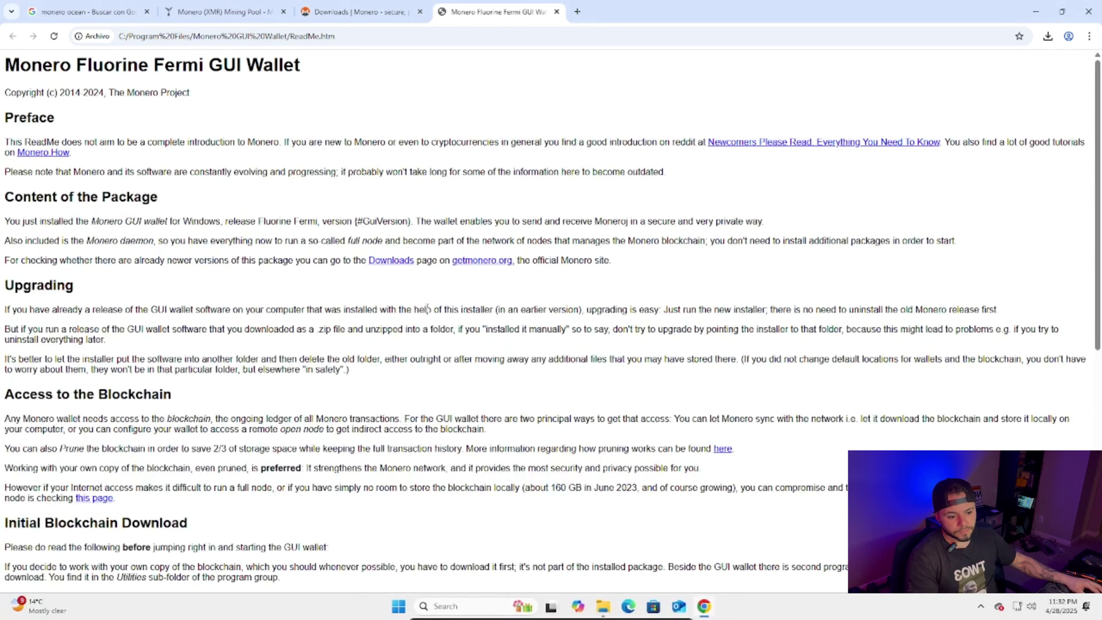
Start GUI Wallet from its desktop shortcut, then minimize Chrome and the Downloads folder
left_click(1036, 11)
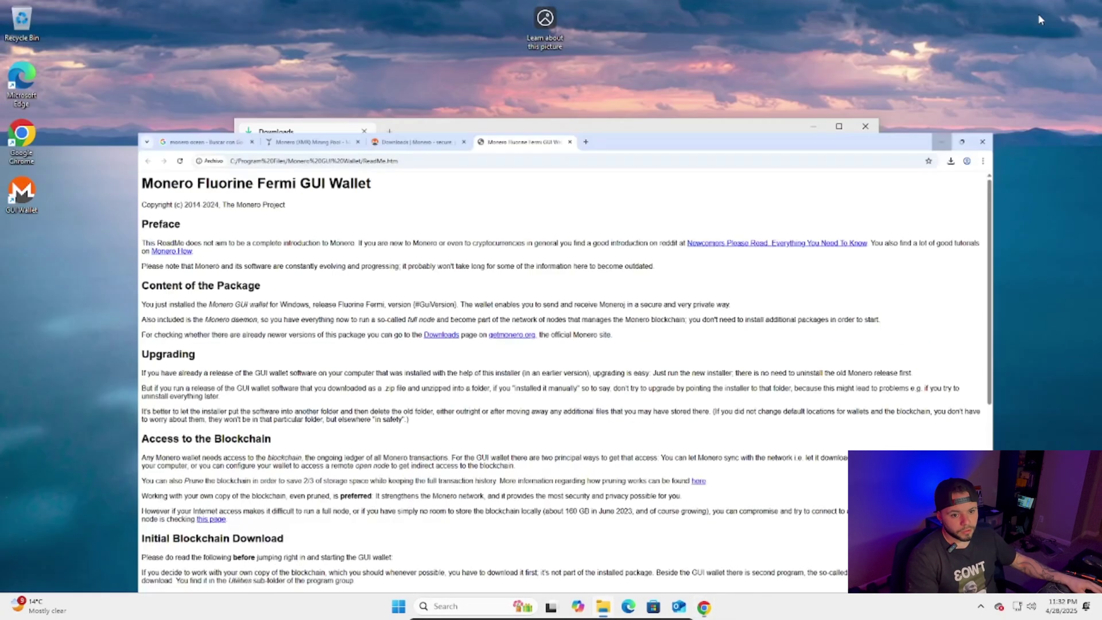
double_click(24, 194)
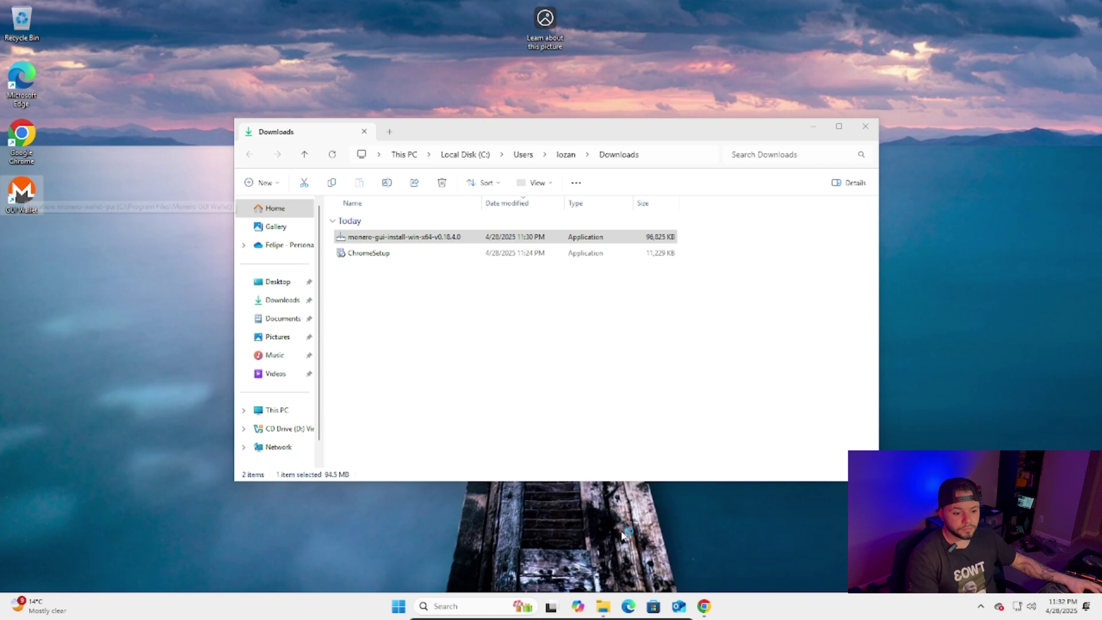
left_click(704, 607)
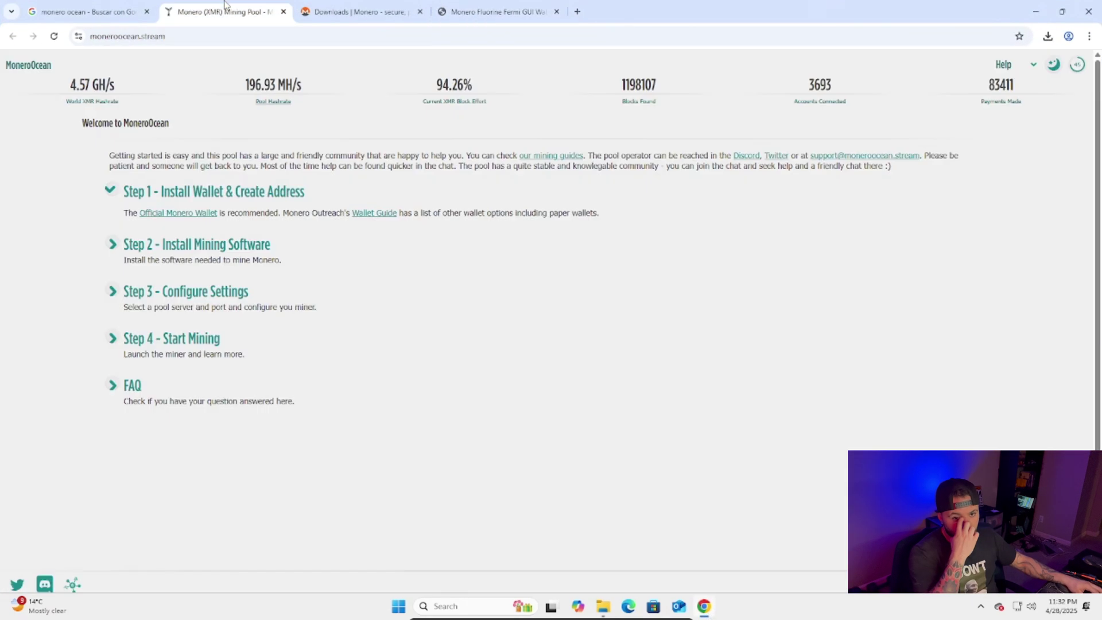
left_click(226, 11)
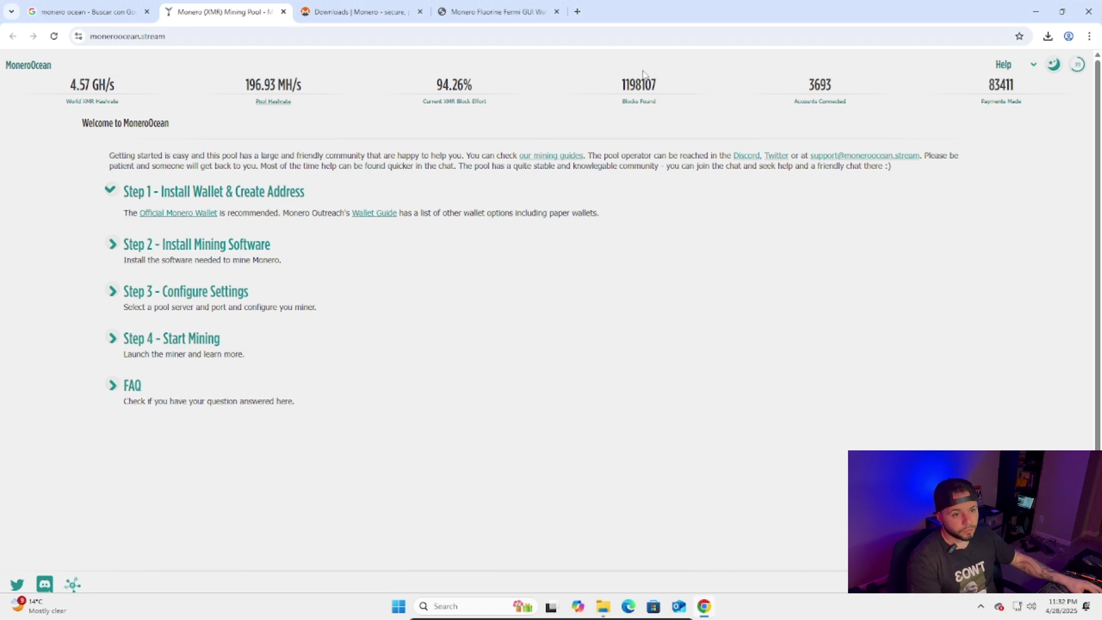
left_click(1035, 11)
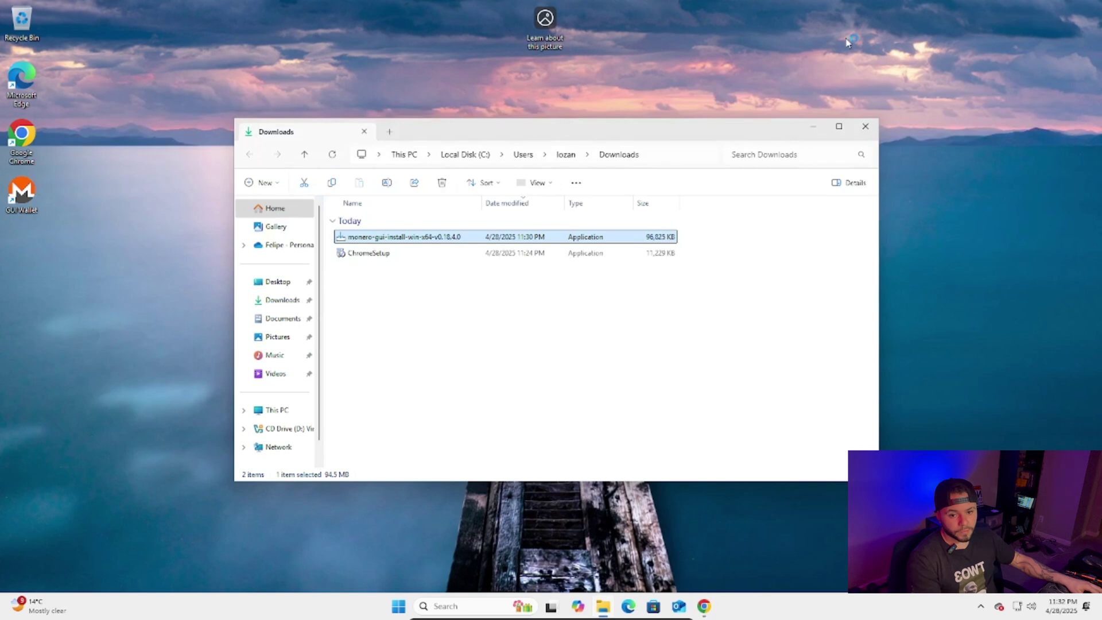
left_click(812, 130)
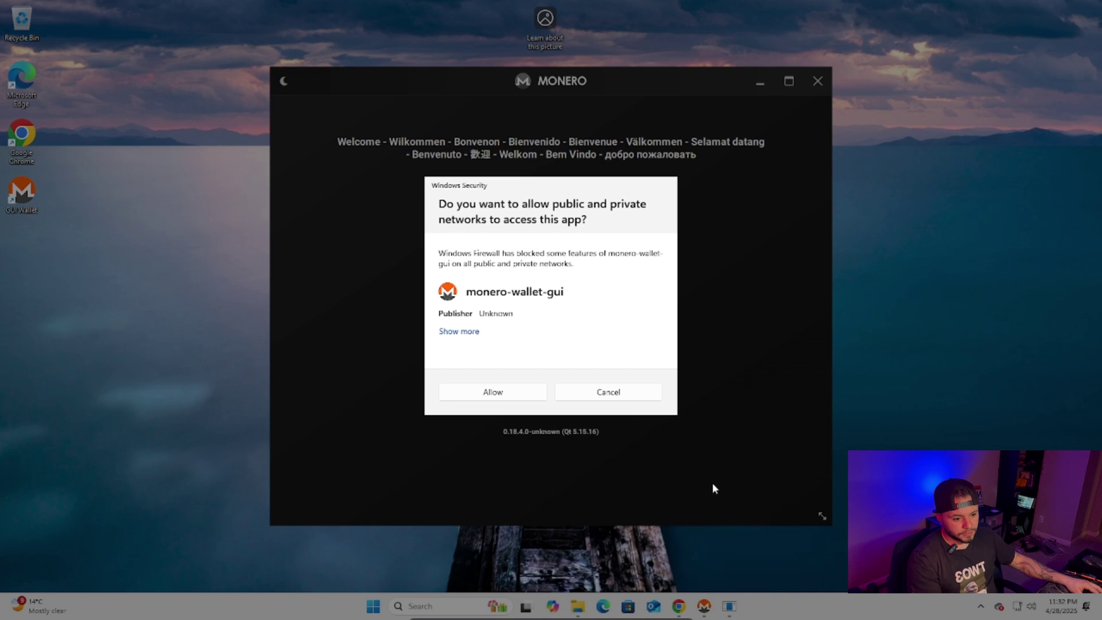
Allow the wallet through Windows Firewall and continue past the English (US) welcome screen
left_click(504, 394)
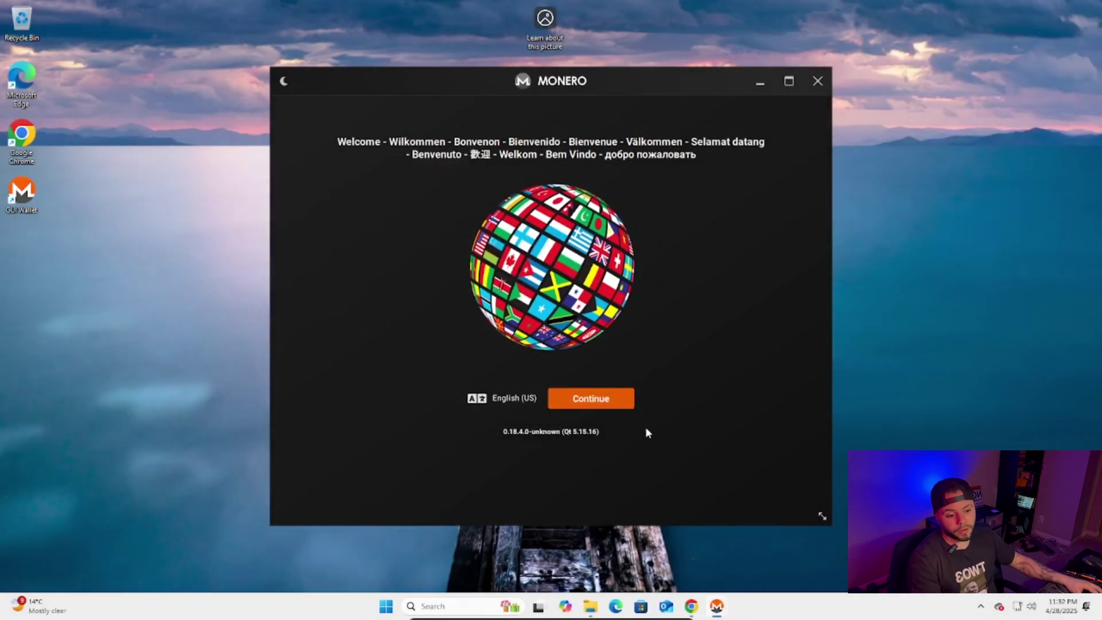
mouse_move(716, 606)
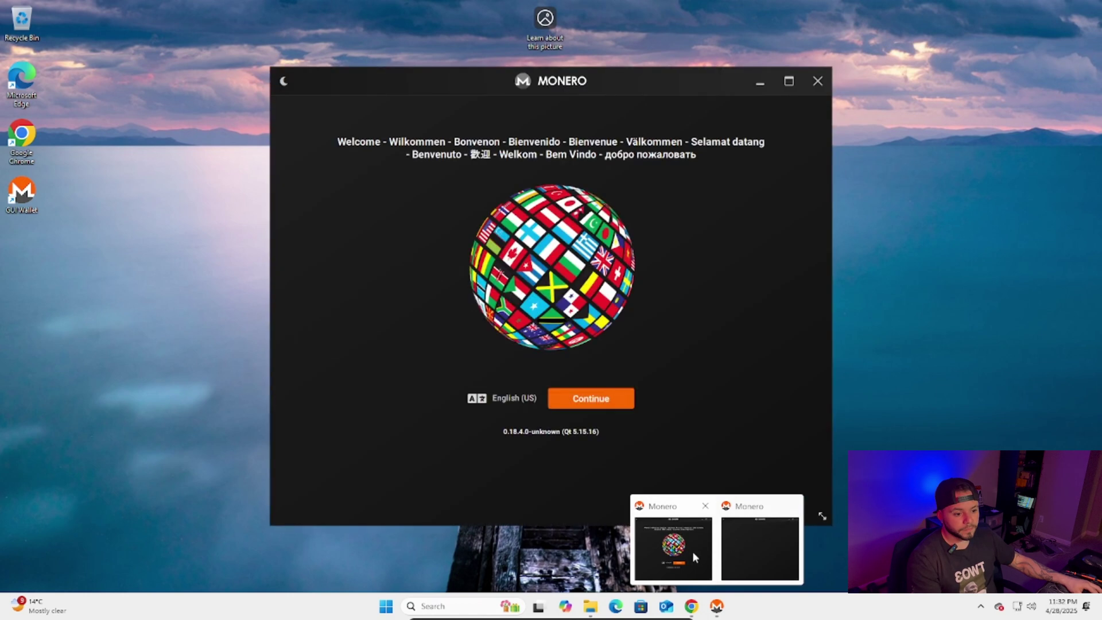
left_click(688, 550)
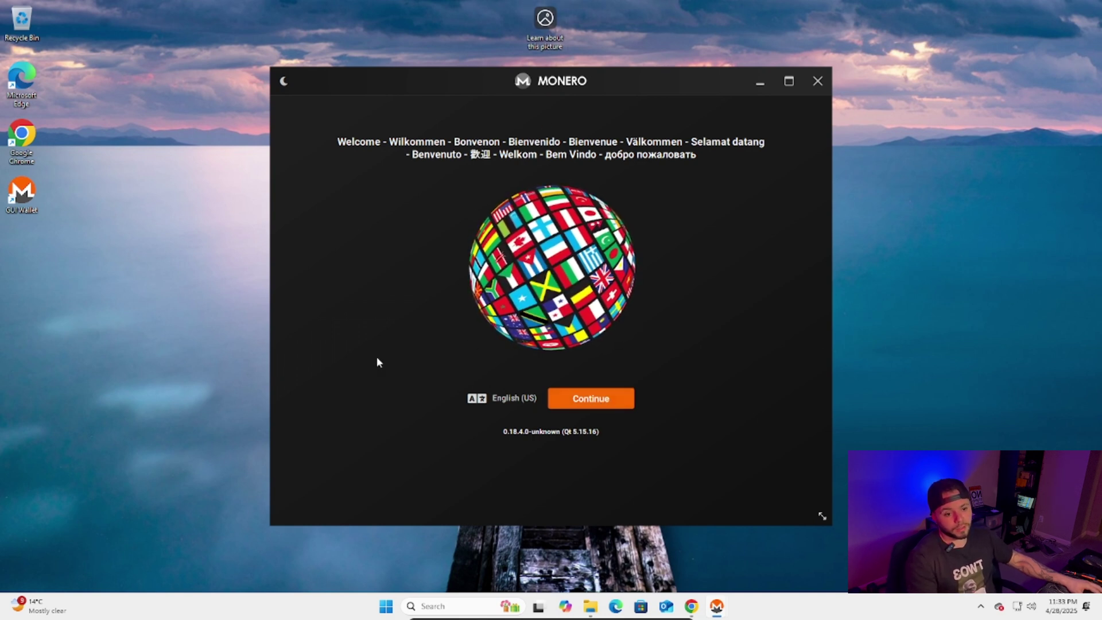
left_click(607, 411)
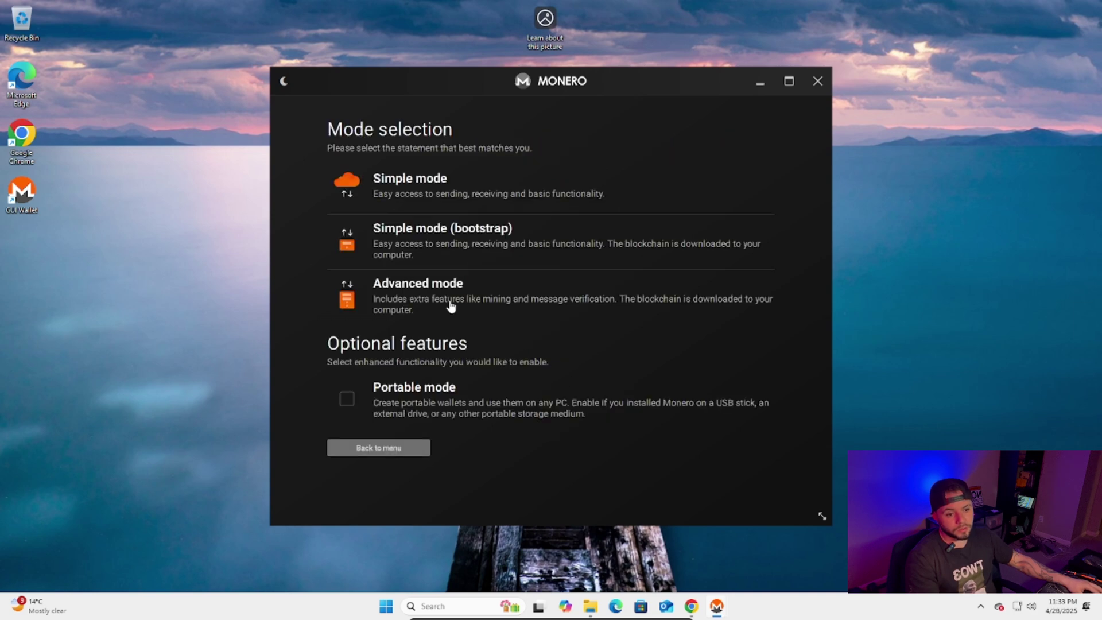
Pick Advanced mode and replace the default wallet name with 'Test'
left_click(418, 302)
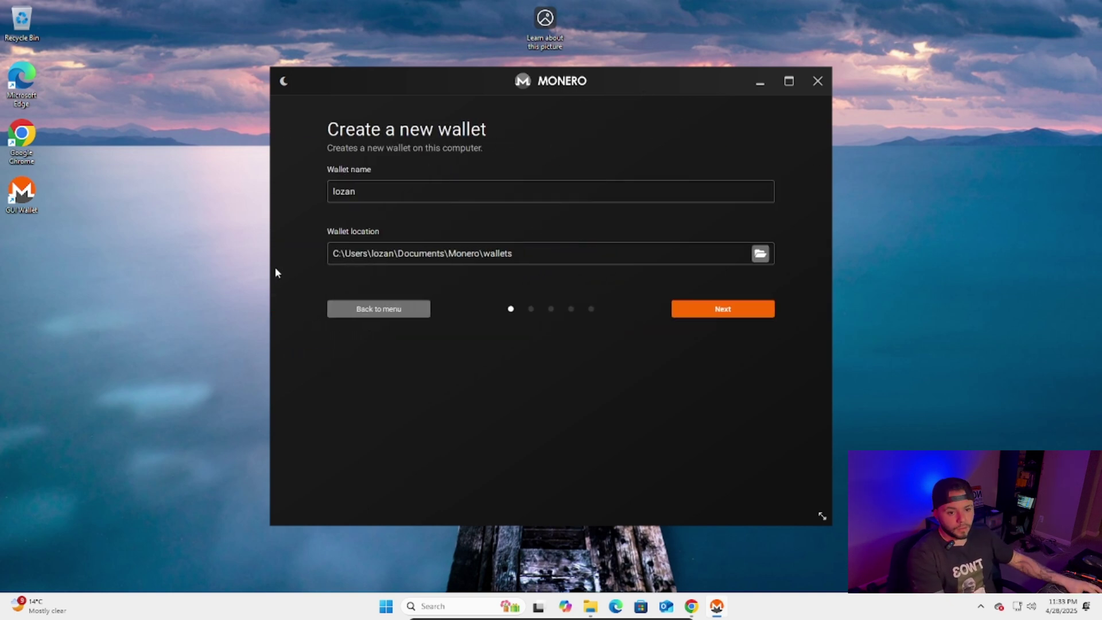
double_click(373, 200)
type("Test")
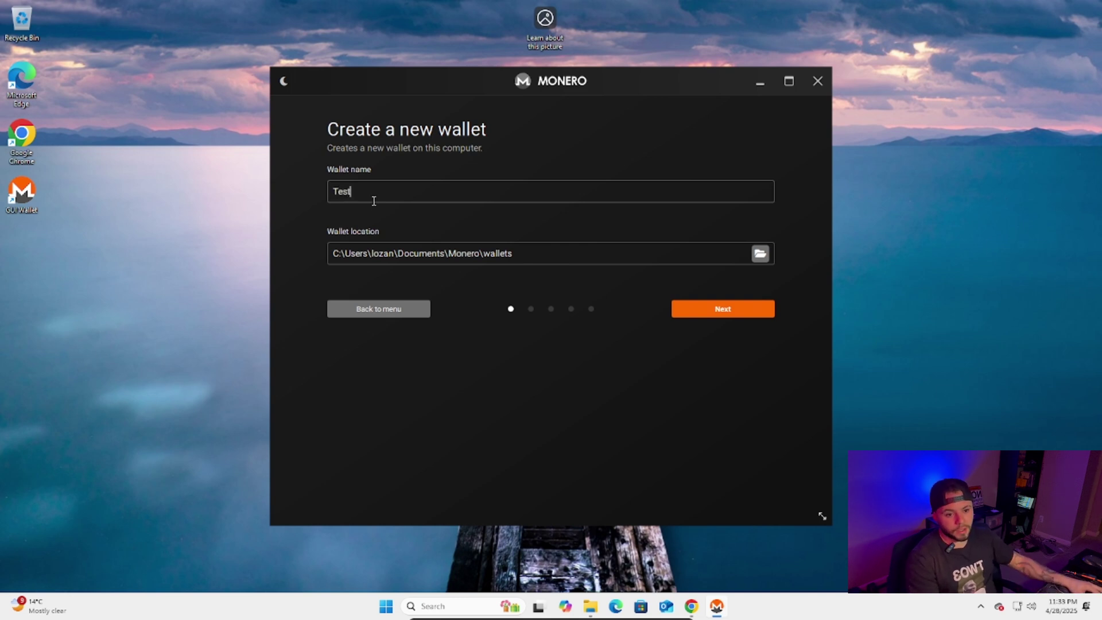
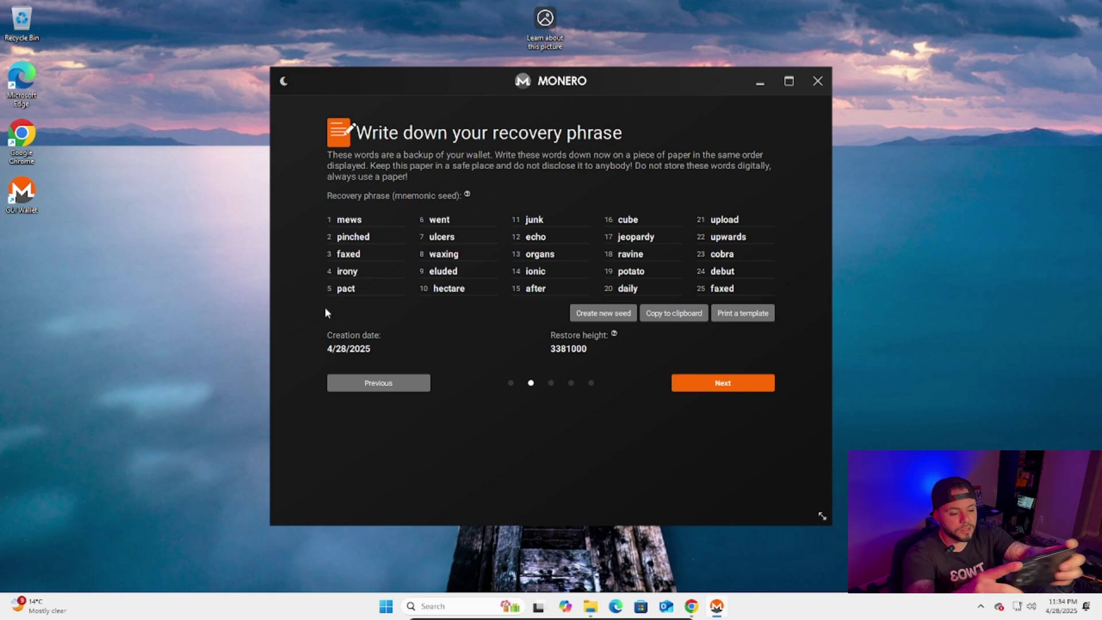
With the 25-word seed written down, advance to the recovery phrase verification page
left_click(722, 395)
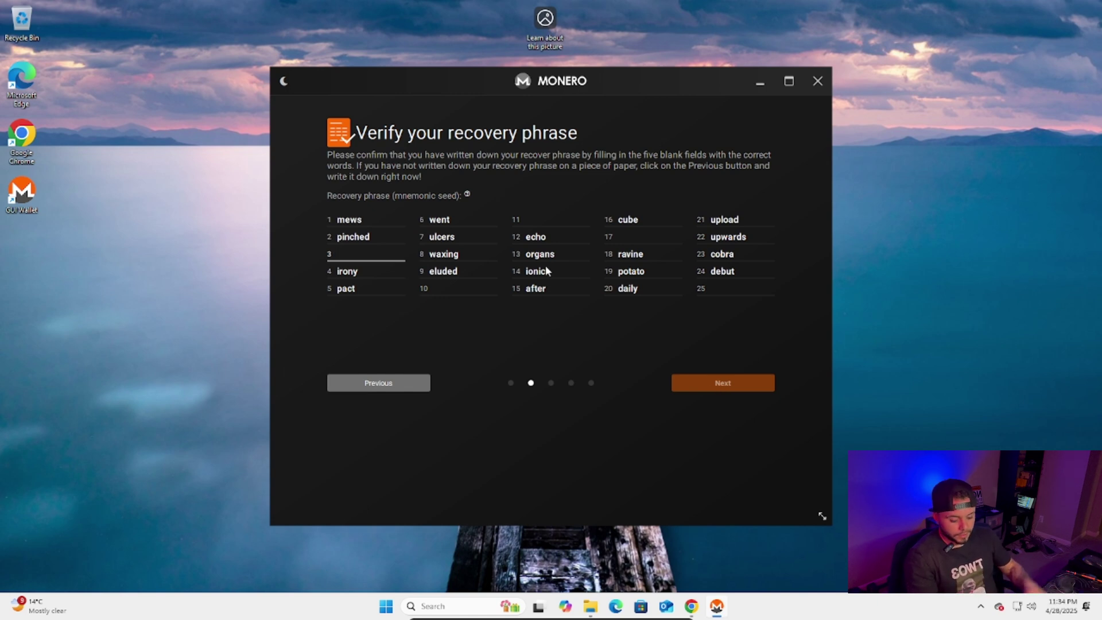
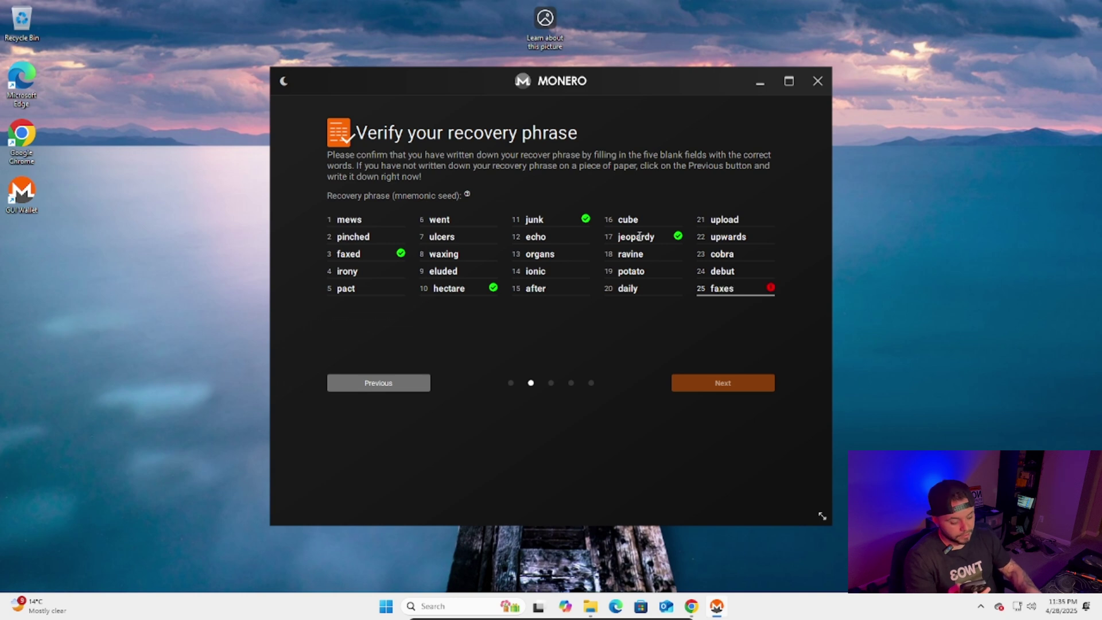
Fill in the five missing seed words and continue to the wallet password step
key("BackSpace")
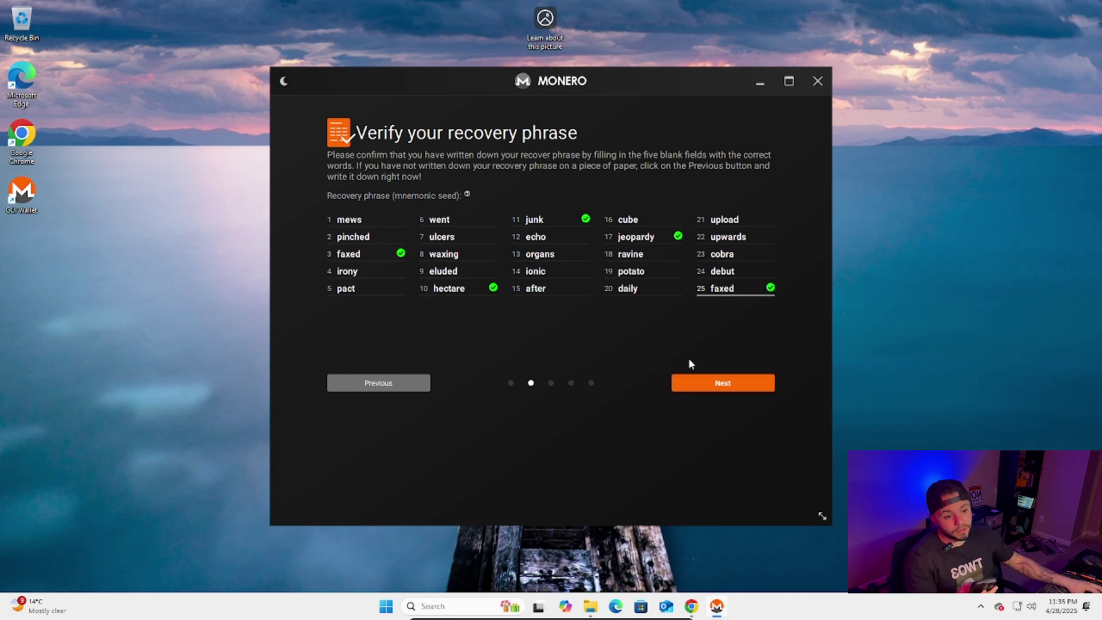
left_click(703, 386)
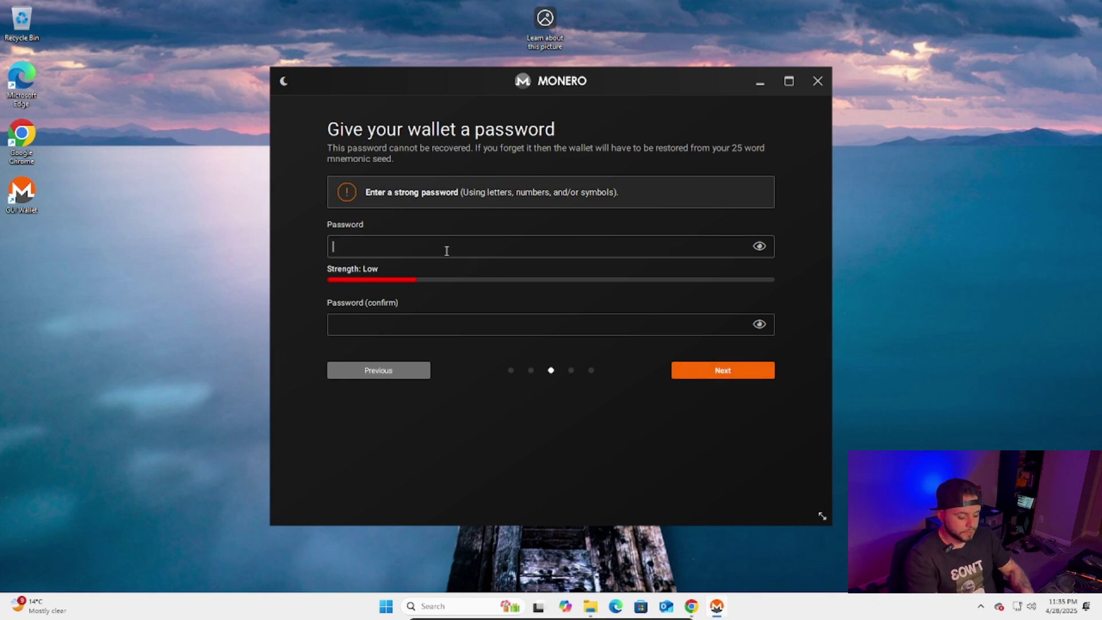
Enter and confirm a strong wallet password, keeping default daemon settings, to reach the Test summary
type("•••")
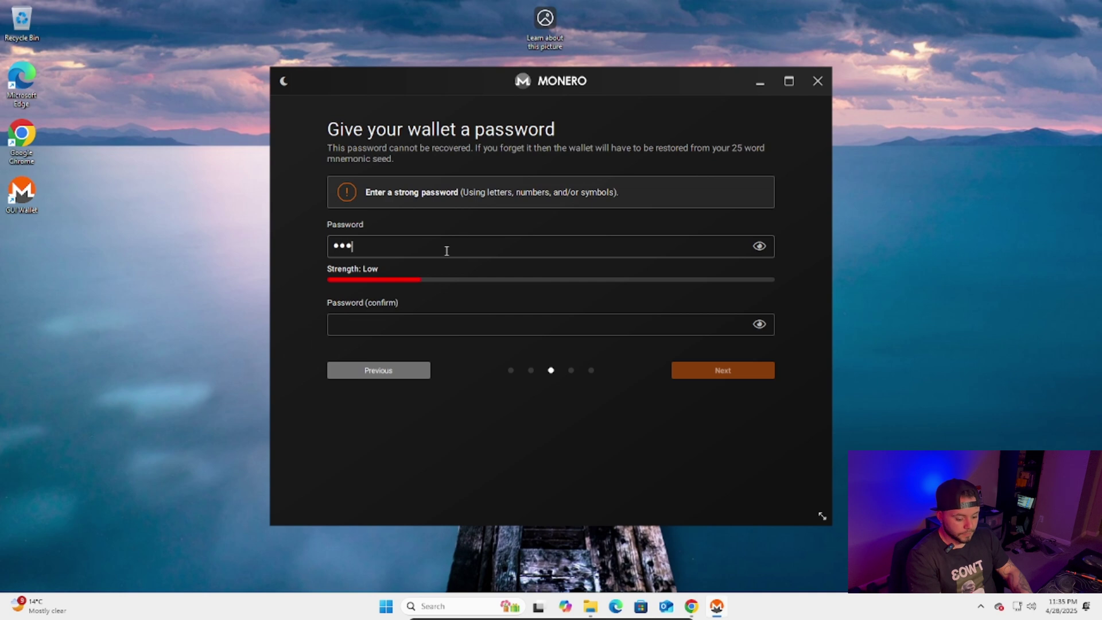
type("••••••••")
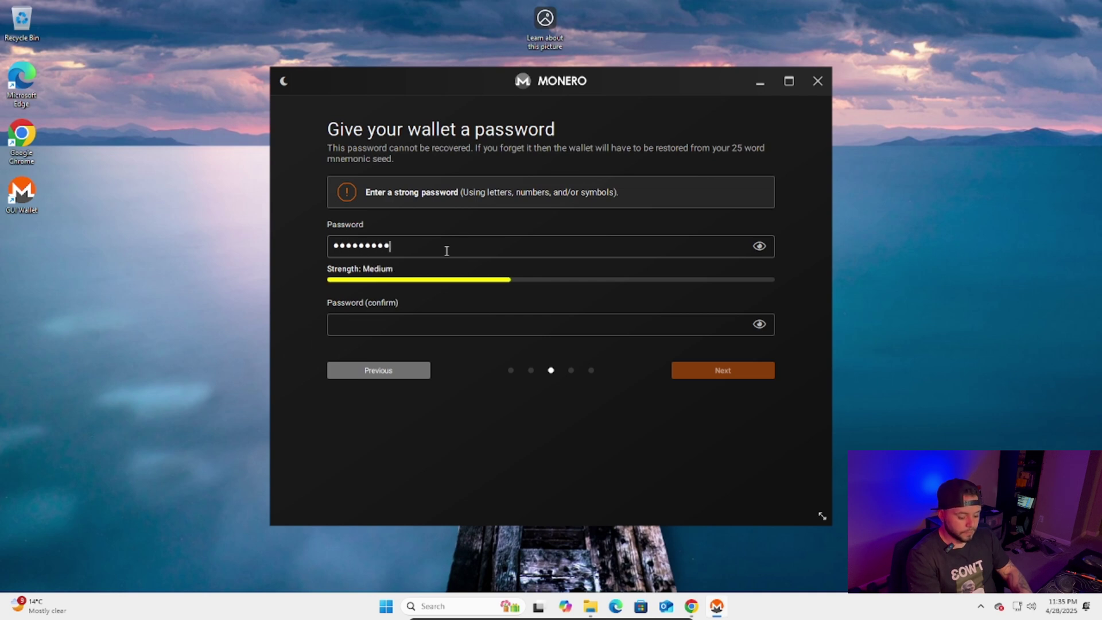
type("••••••")
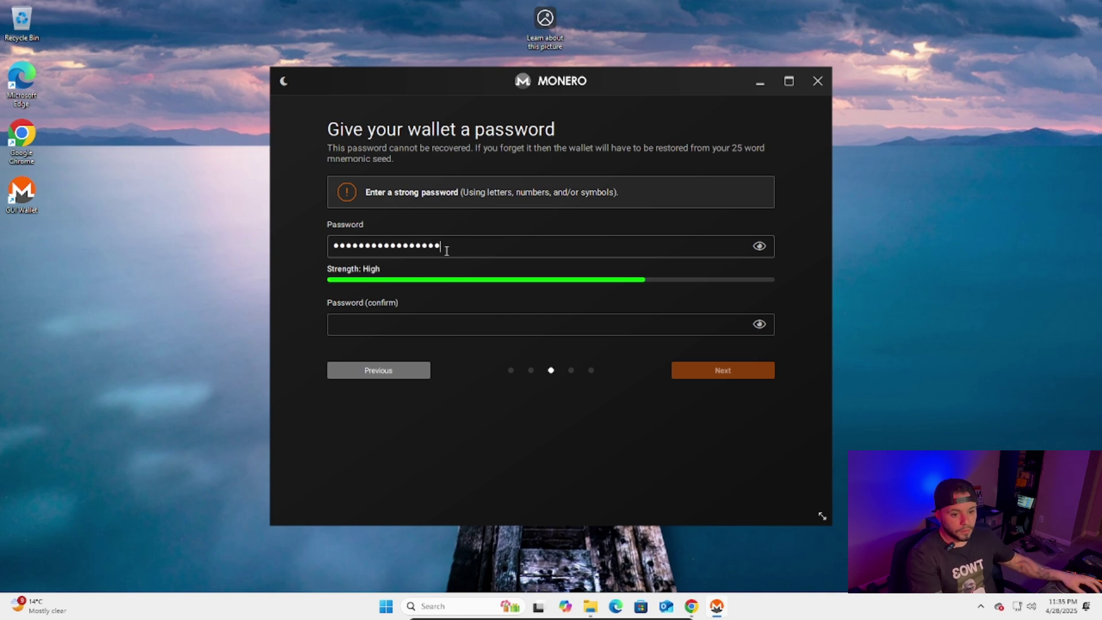
left_click(440, 324)
type("••••••")
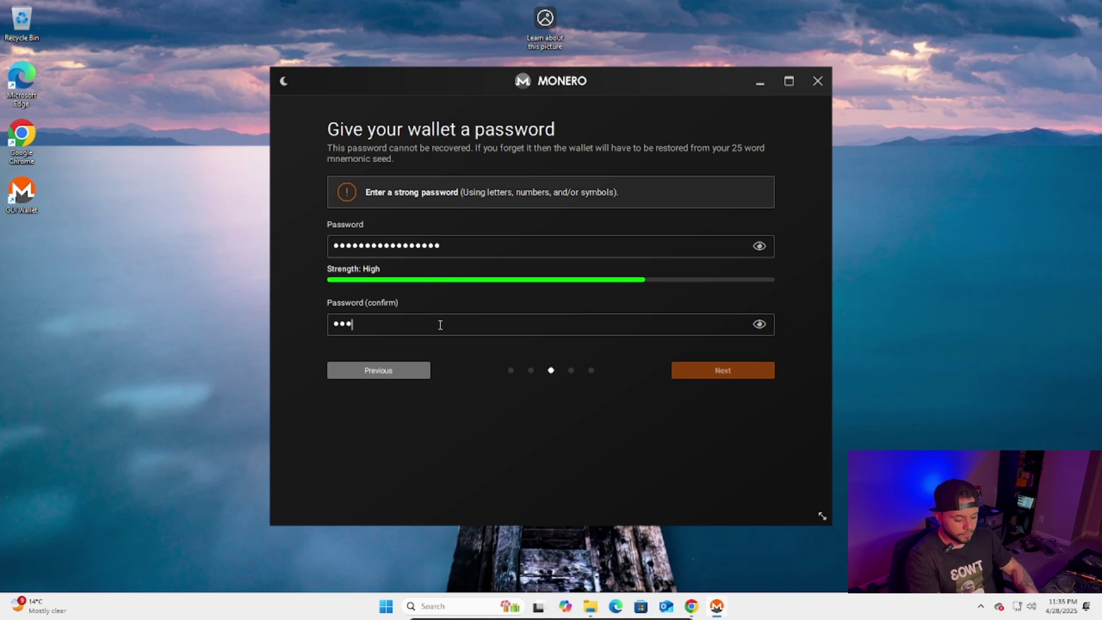
type("•••••••••••")
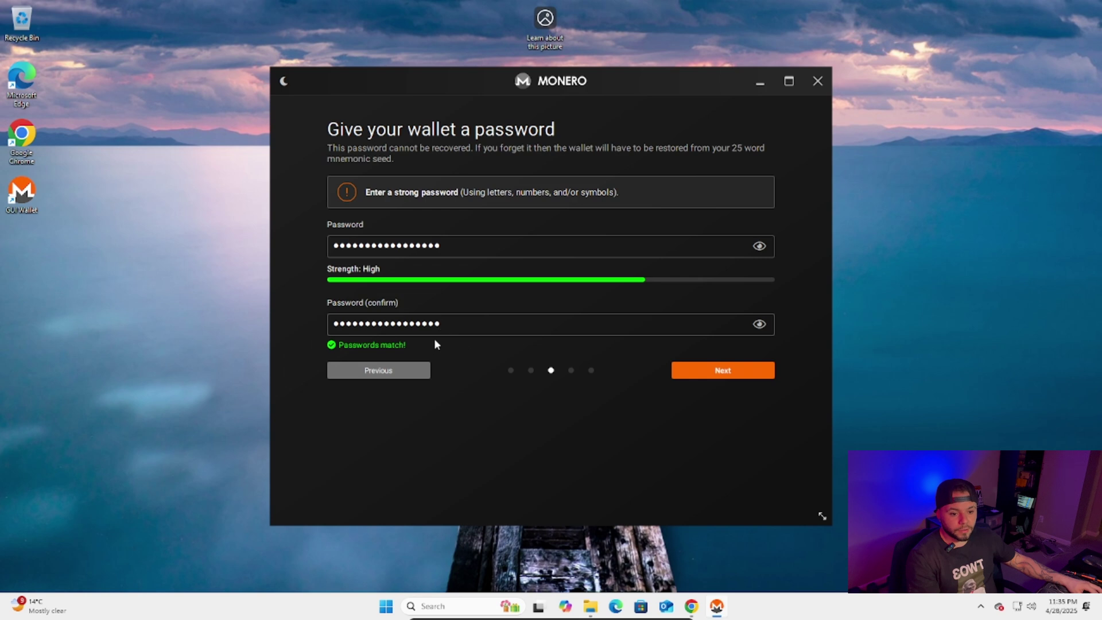
left_click(683, 373)
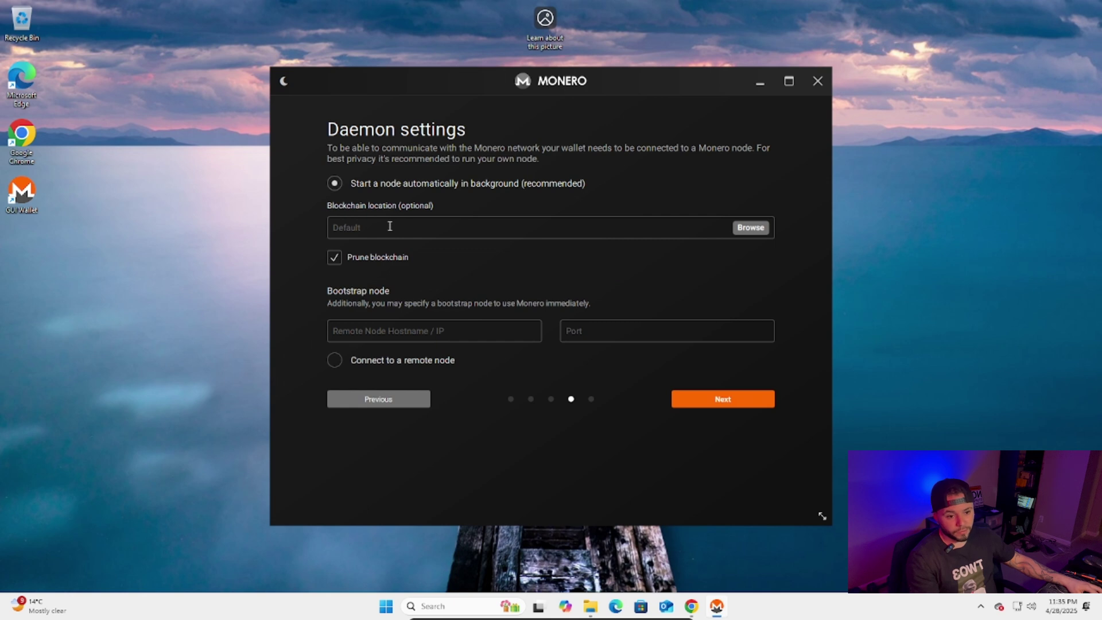
left_click(685, 399)
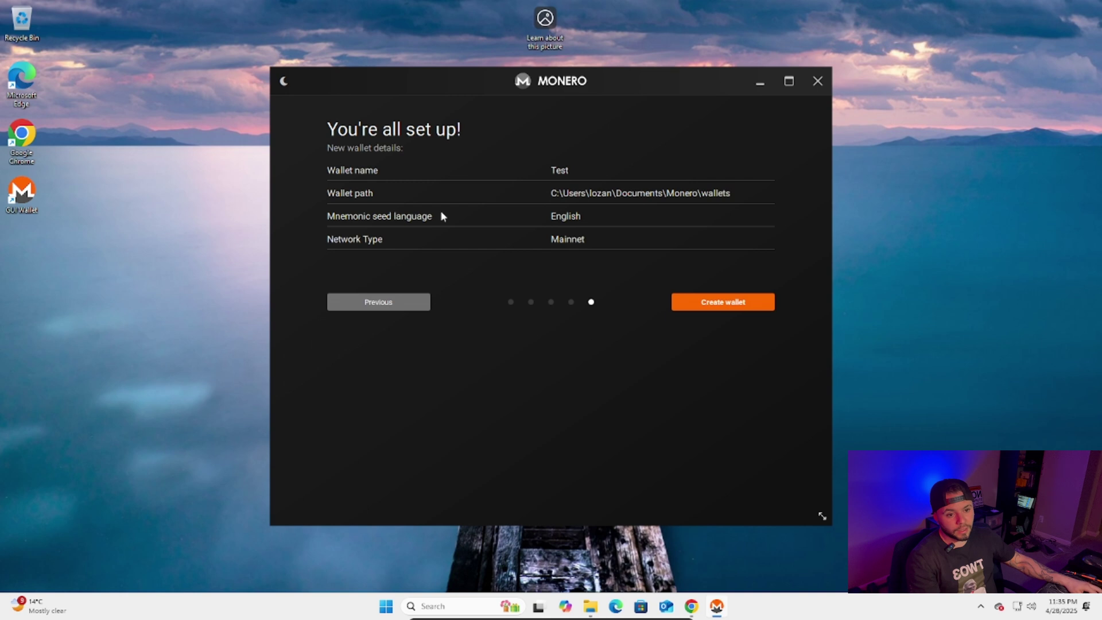
Create the Test wallet and open it, re-entering the password after the invalid-password error
left_click(703, 308)
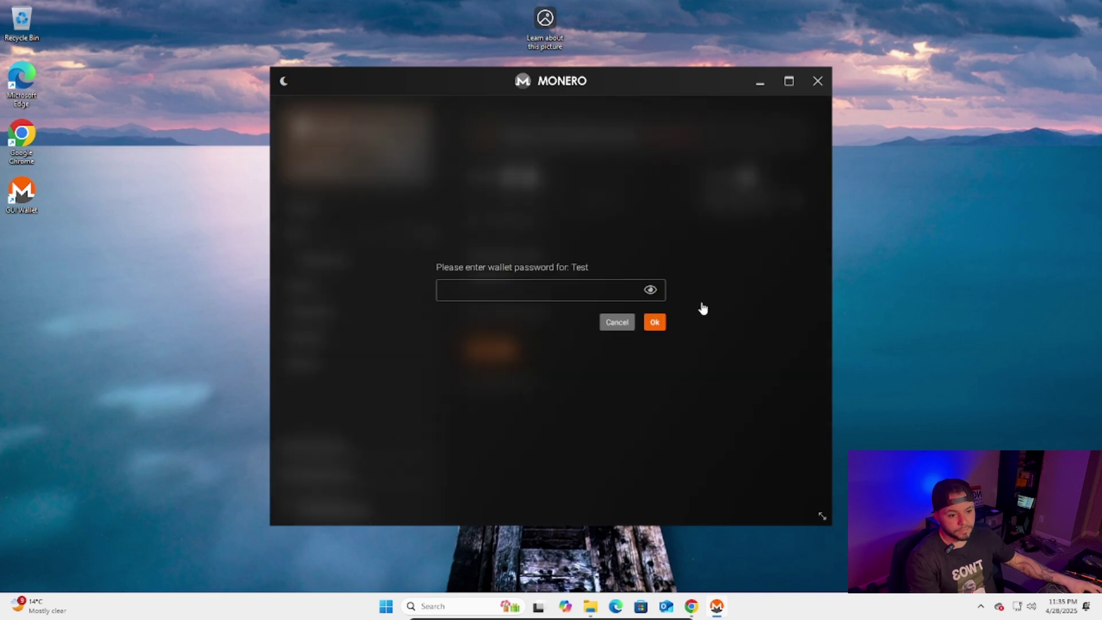
type("*****")
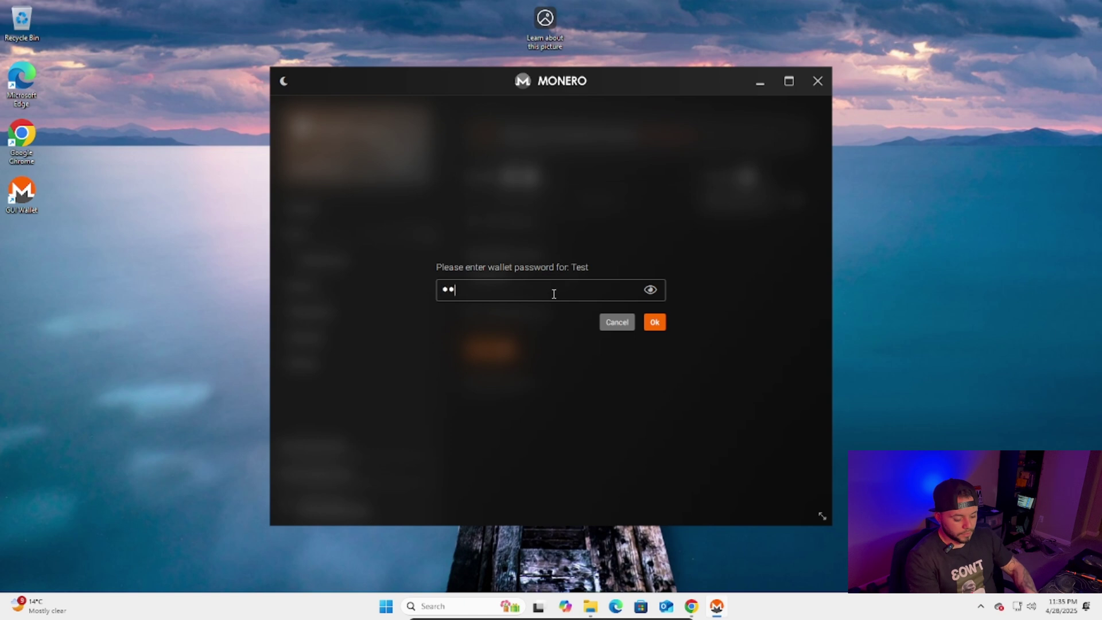
type("***")
key("BackSpace")
key("BackSpace")
key("BackSpace")
key("BackSpace")
key("BackSpace")
key("BackSpace")
key("BackSpace")
key("BackSpace")
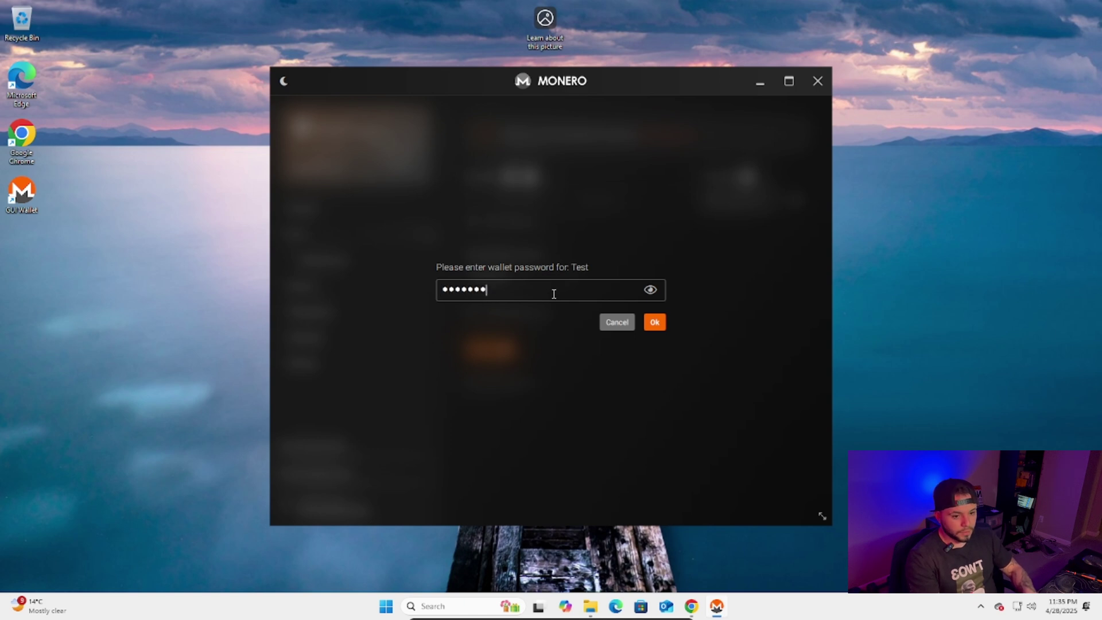
type("*******")
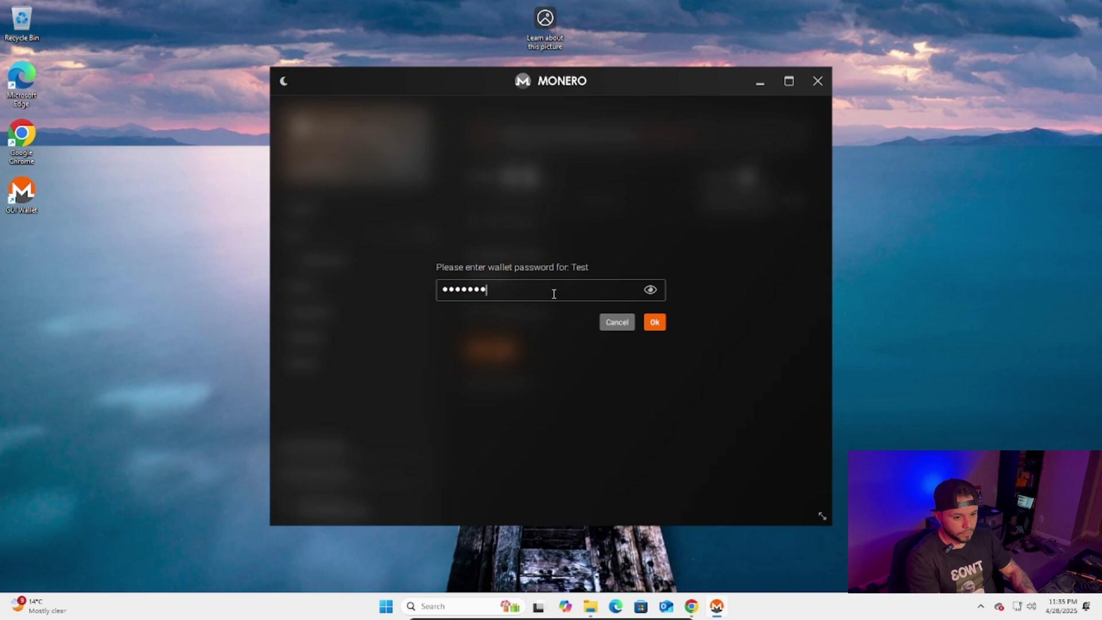
key("BackSpace")
key("BackSpace")
key("BackSpace")
key("BackSpace")
key("BackSpace")
key("BackSpace")
key("BackSpace")
type("**")
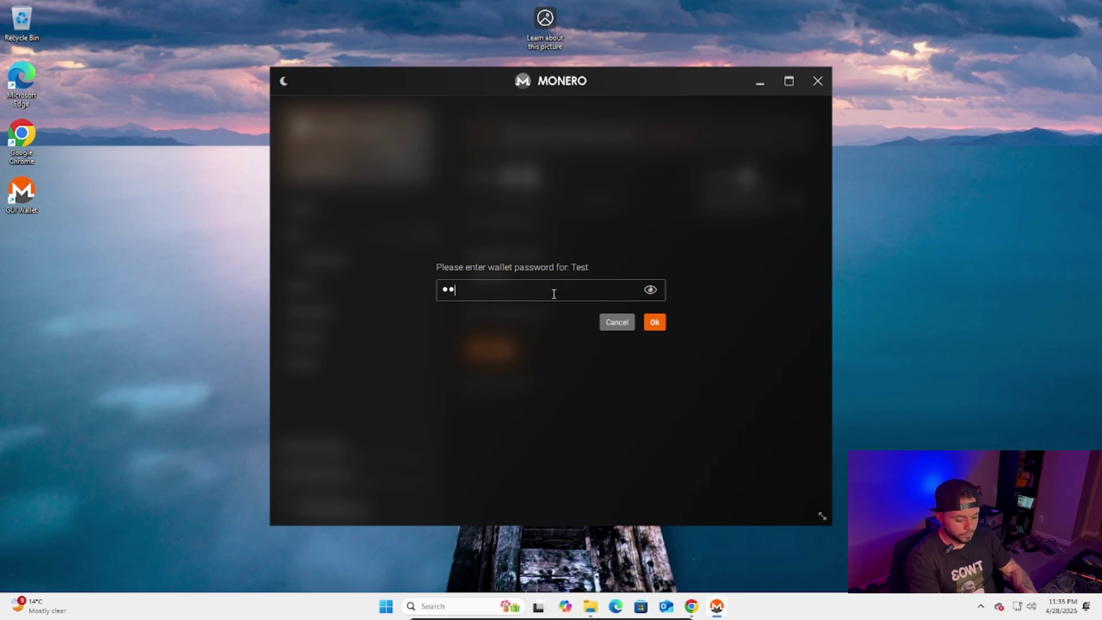
type("**************")
key("Return")
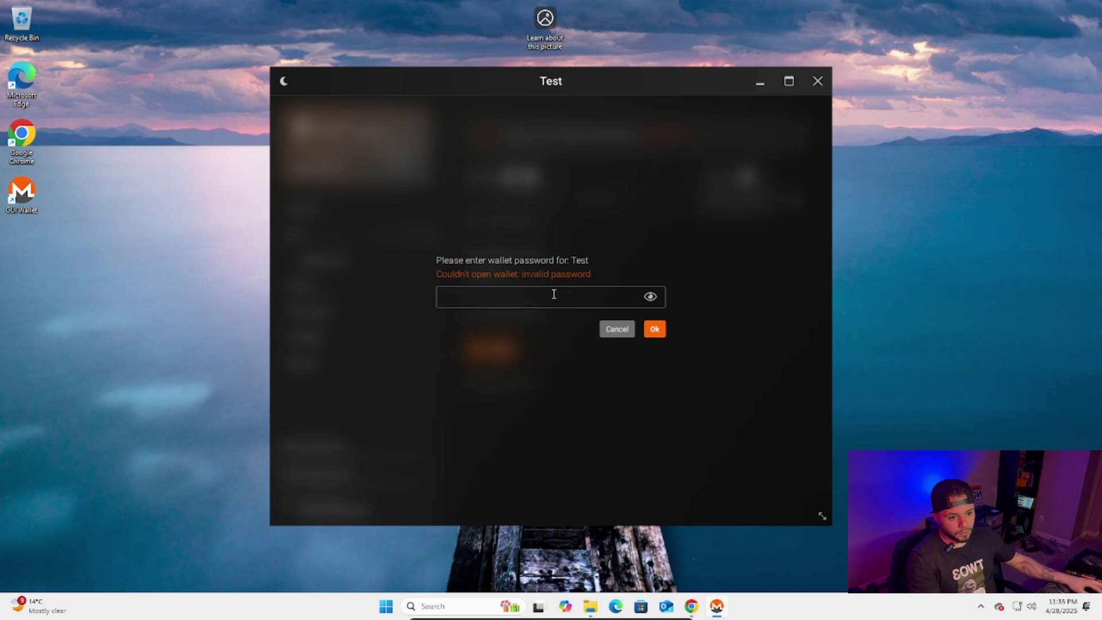
type("******")
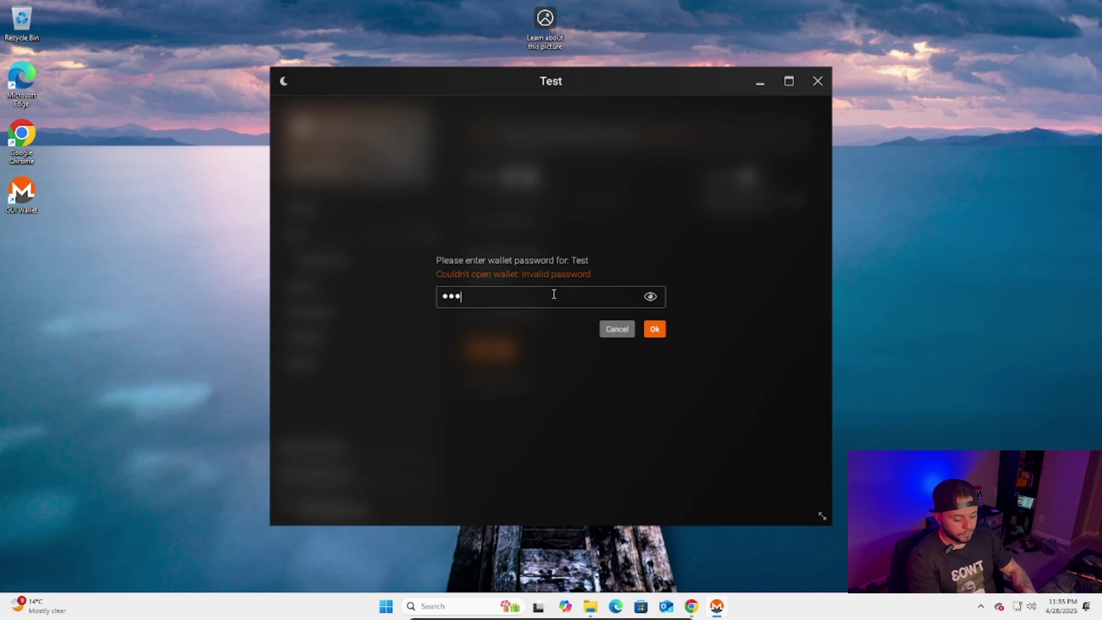
type("**************")
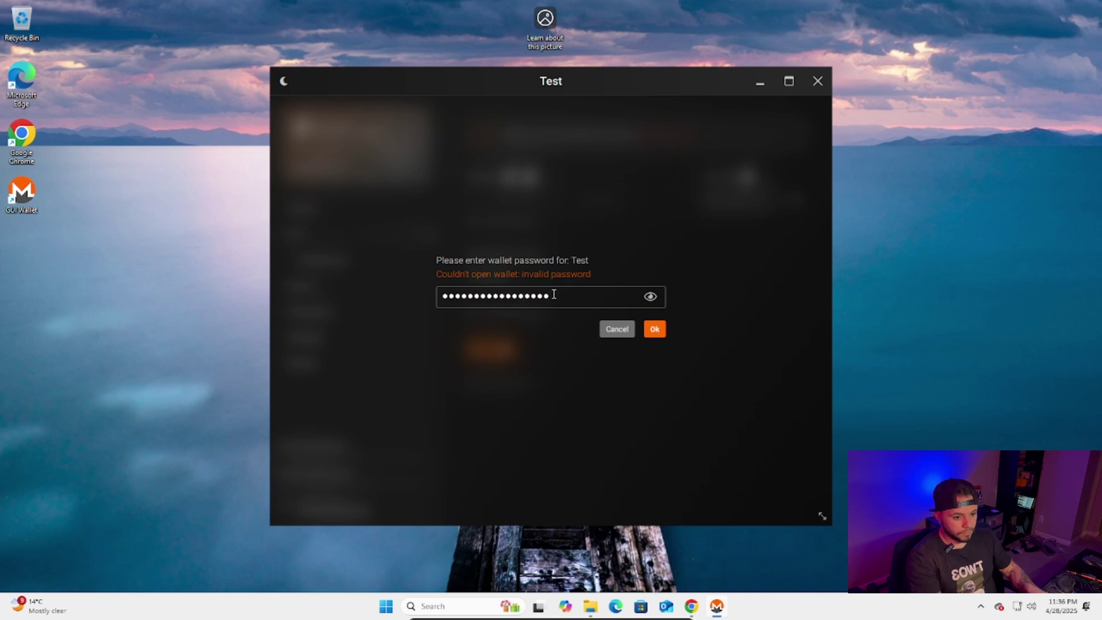
key("Return")
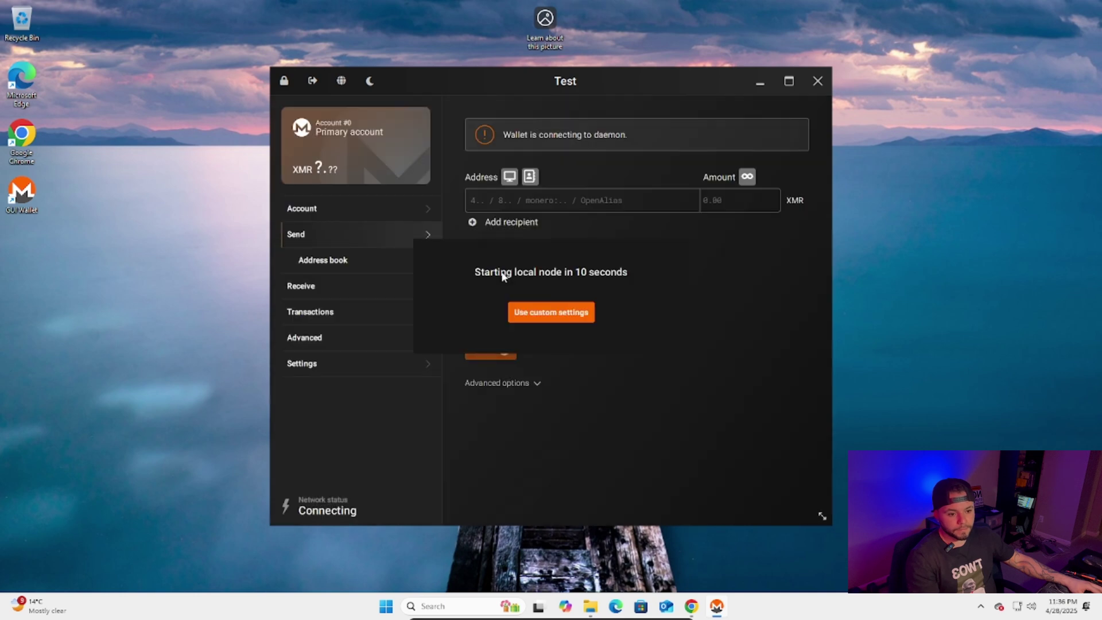
Choose custom node settings, copy the primary account's address, and search Windows for 'note'
left_click(521, 314)
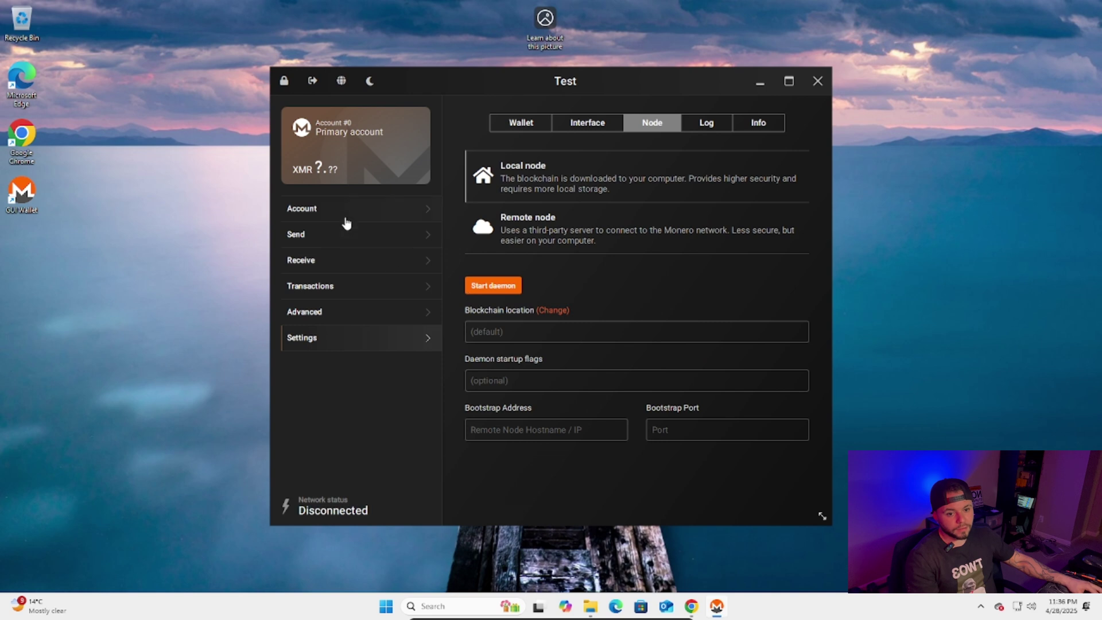
left_click(345, 140)
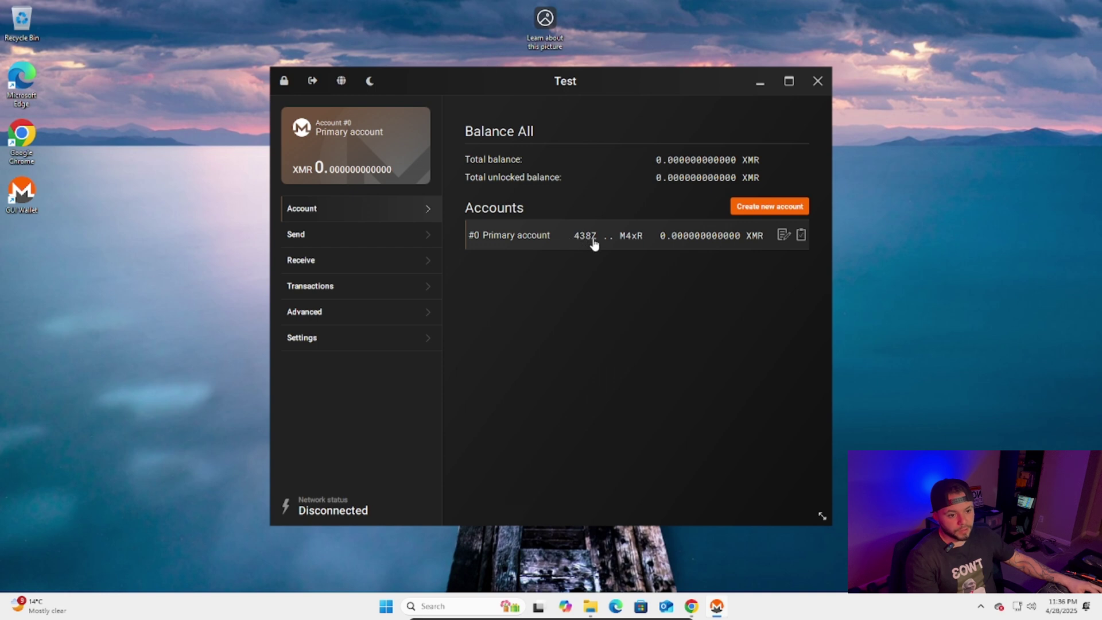
left_click(802, 238)
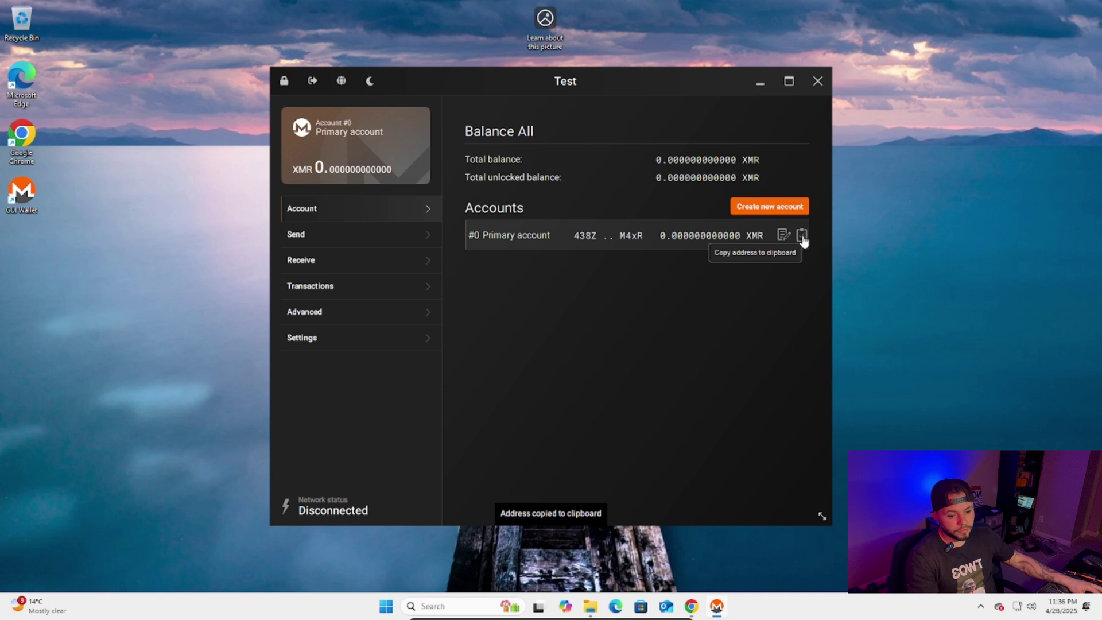
left_click(386, 606)
type("note")
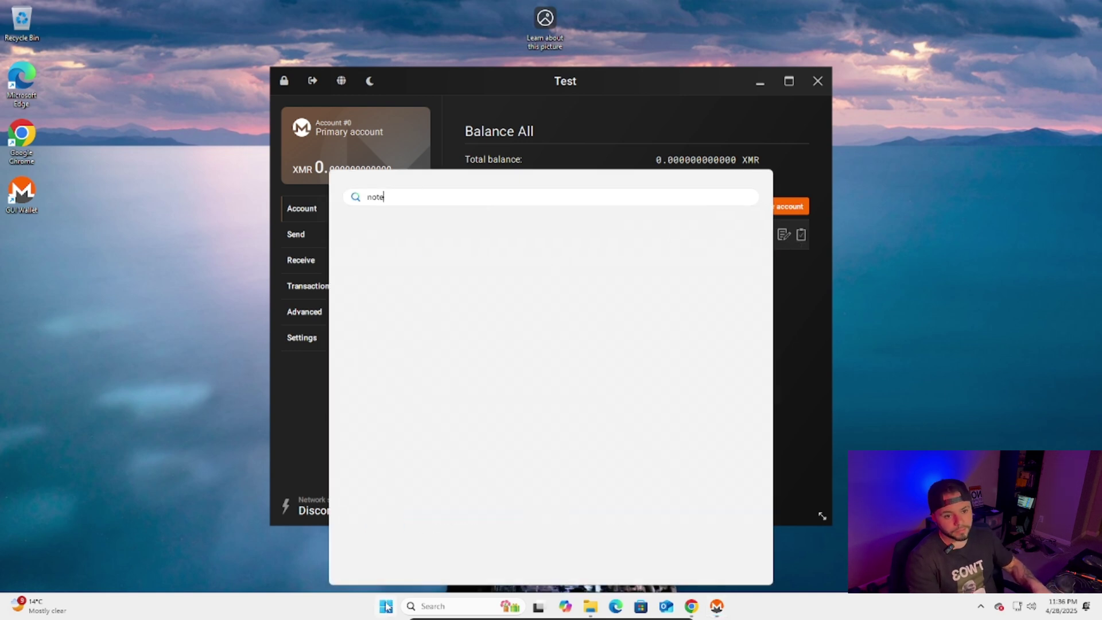
Paste the wallet address into a new Notepad note, then minimize it for the MoneroOcean page
left_click(386, 606)
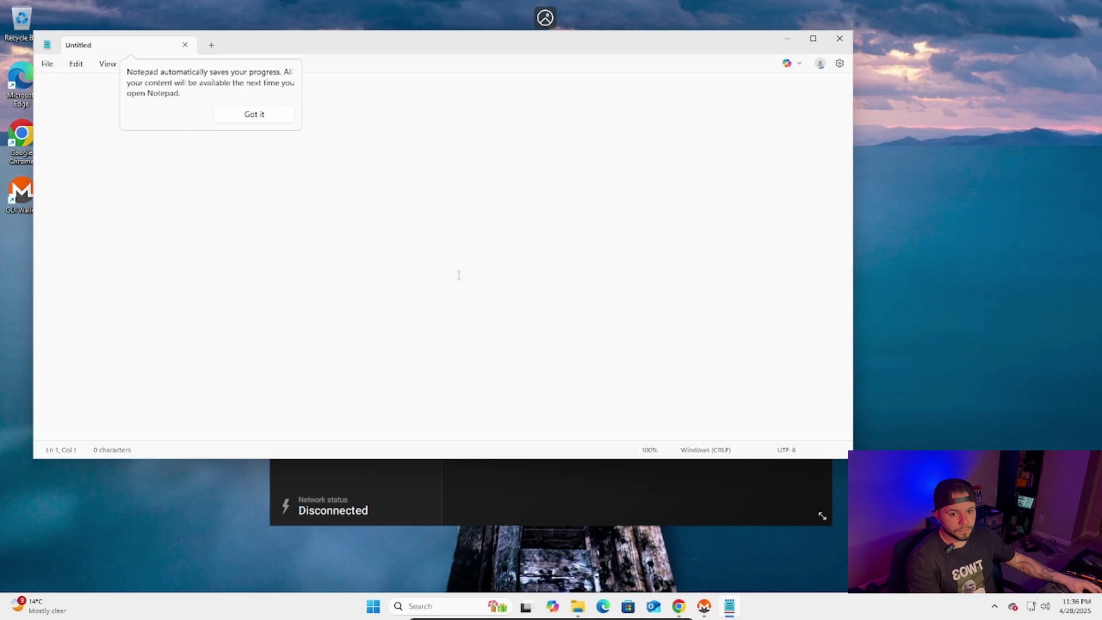
left_click(268, 117)
key("ctrl+v")
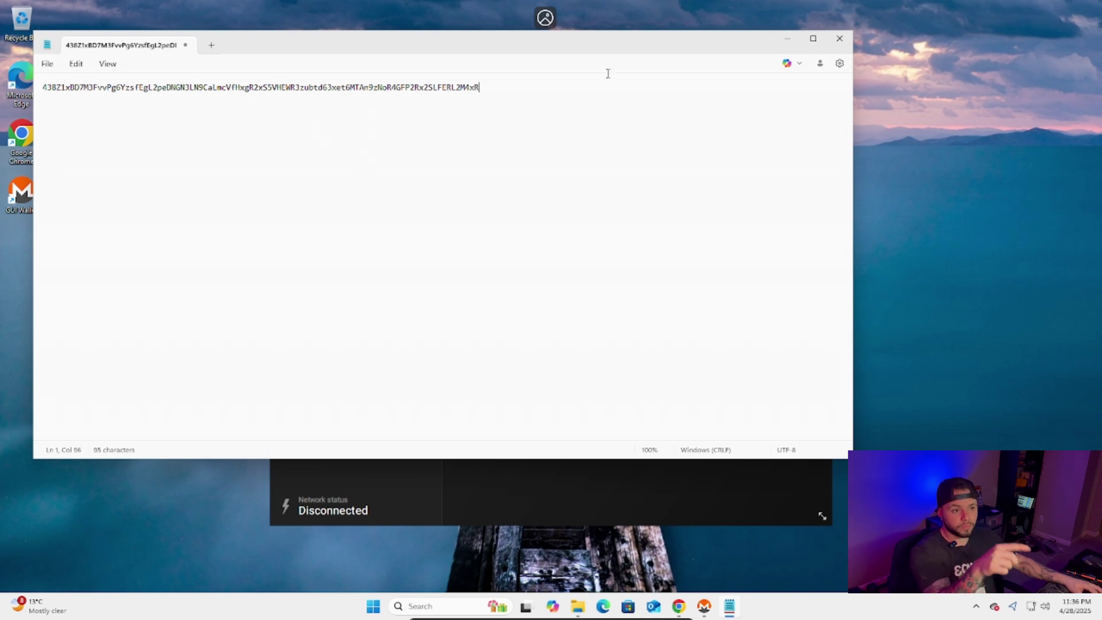
left_click(787, 41)
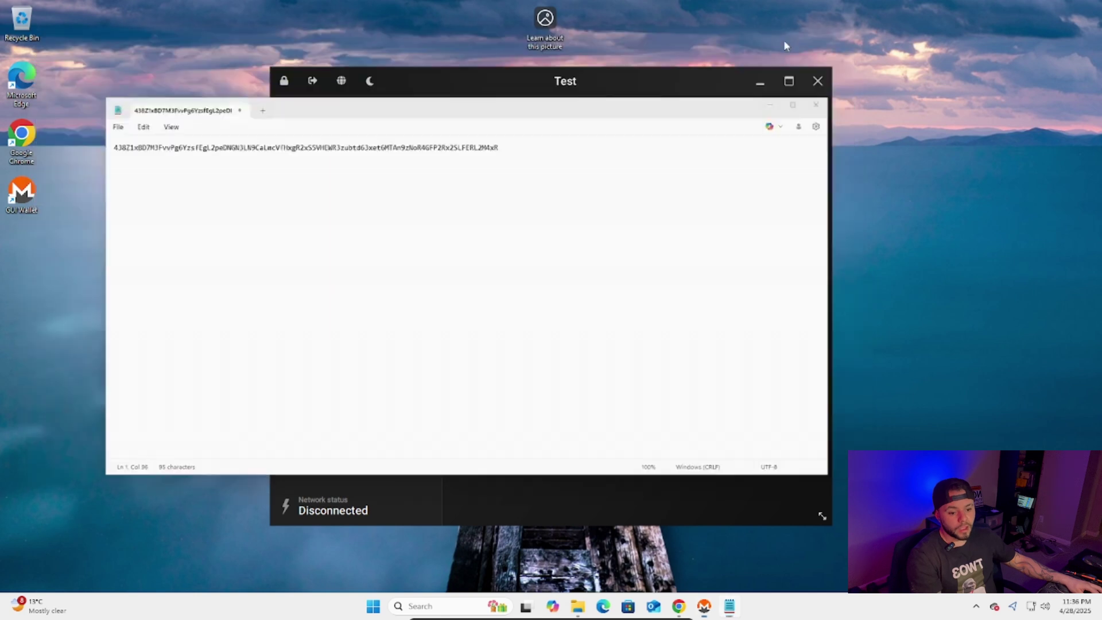
left_click(685, 611)
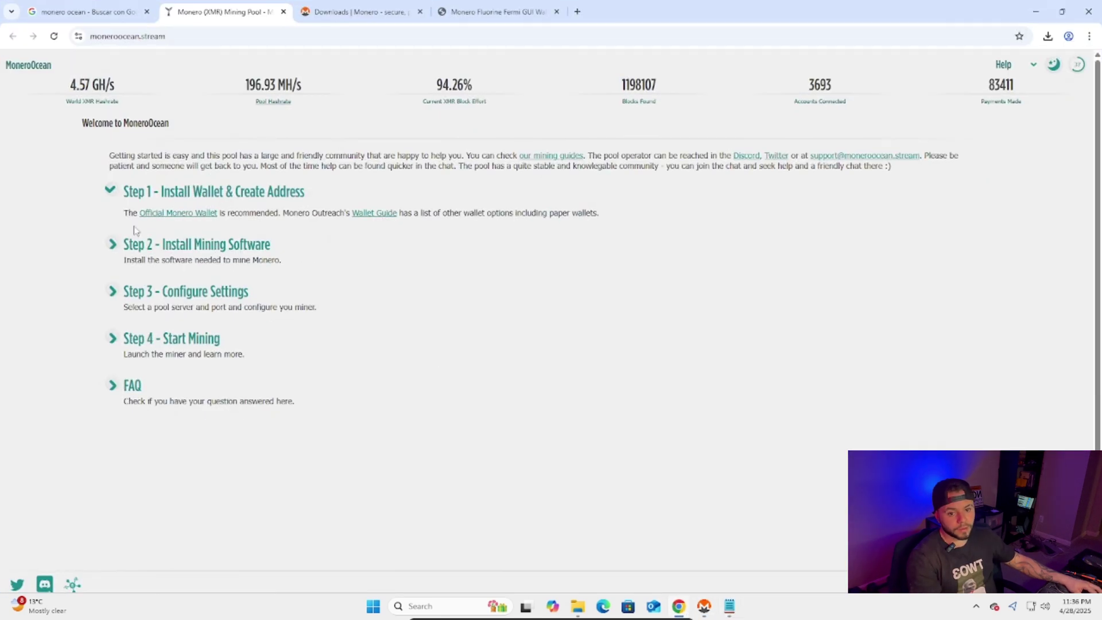
Expand 'Step 2 - Install Mining Software' and open the MO XMRig GitHub releases page
left_click(147, 248)
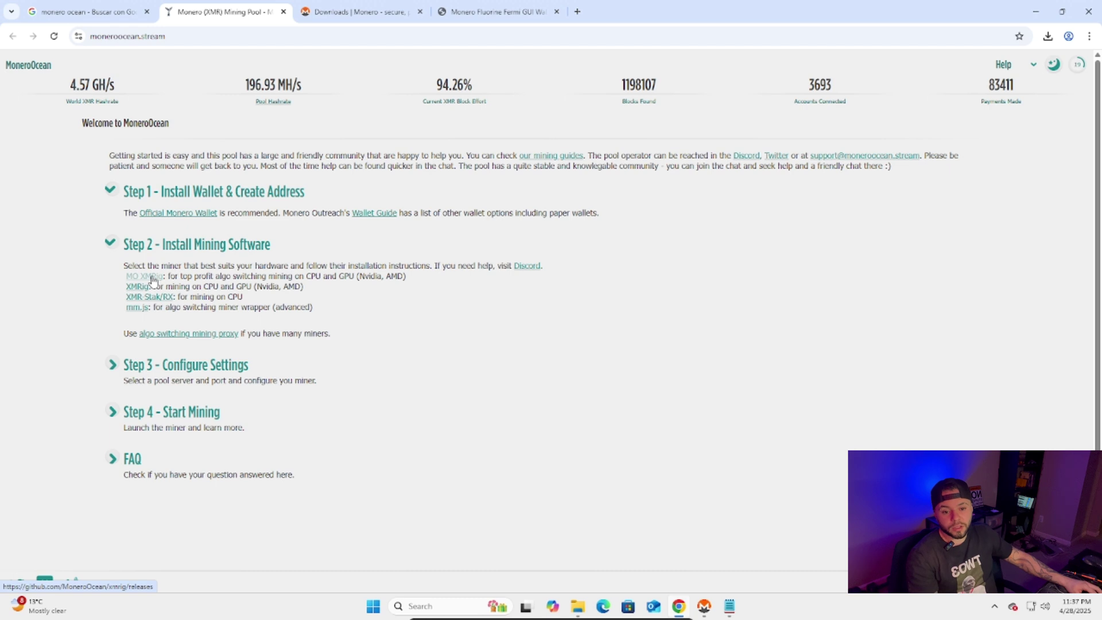
left_click(152, 278)
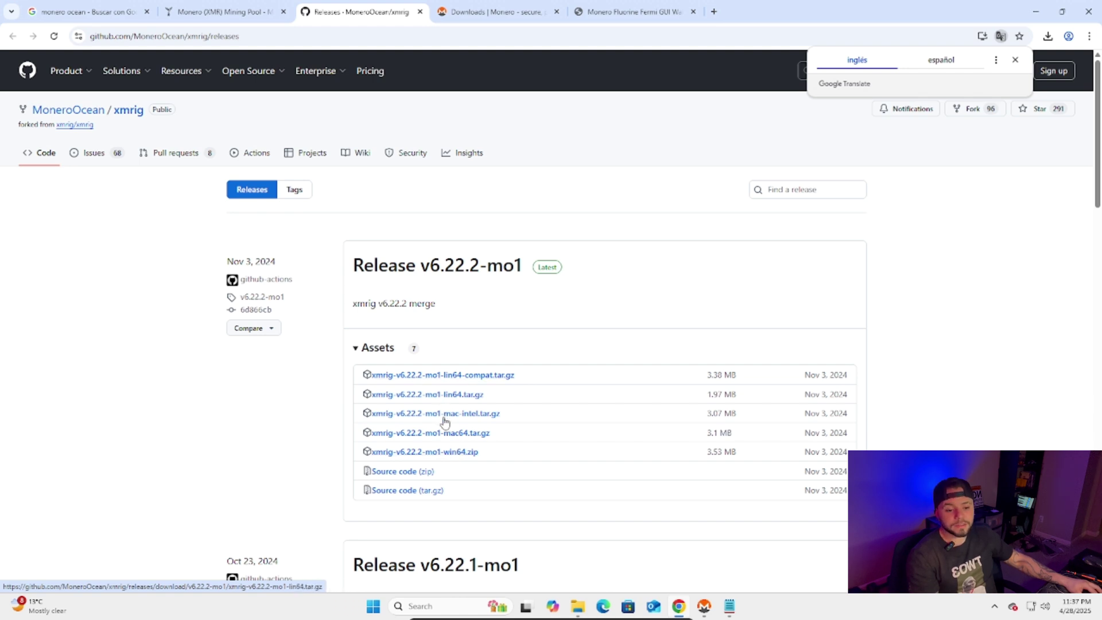
Download xmrig-v6.22.2-mo1-win64.zip, which Chrome blocks as dangerous, and open a new tab
left_click(453, 453)
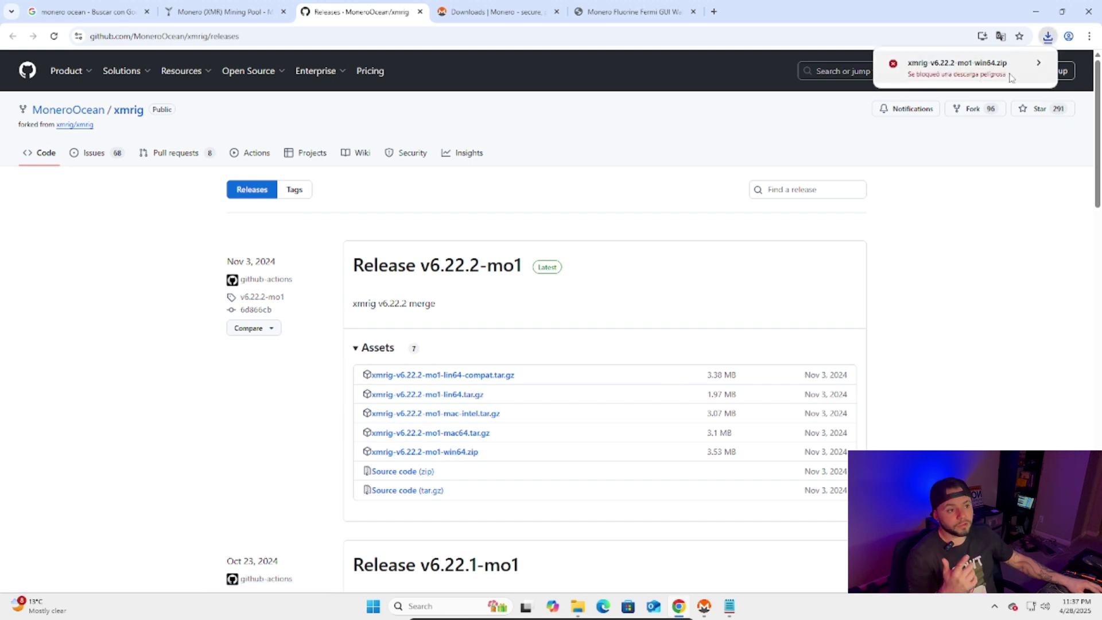
left_click(715, 11)
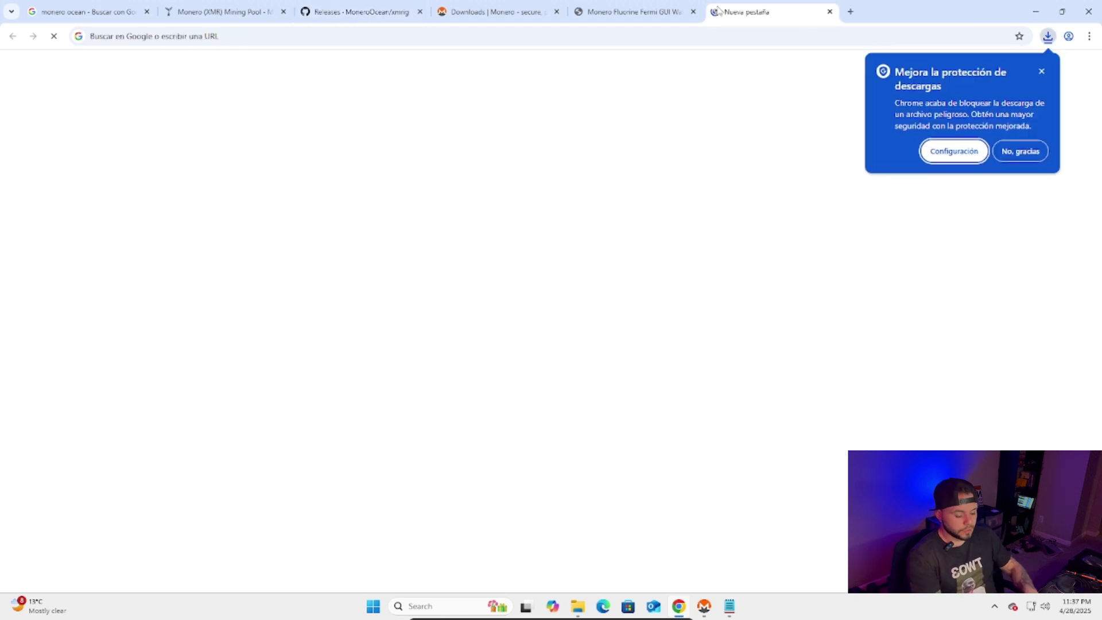
Turn off Chrome Safe Browsing by choosing 'Sin protección' and confirming Desactivar
left_click(953, 151)
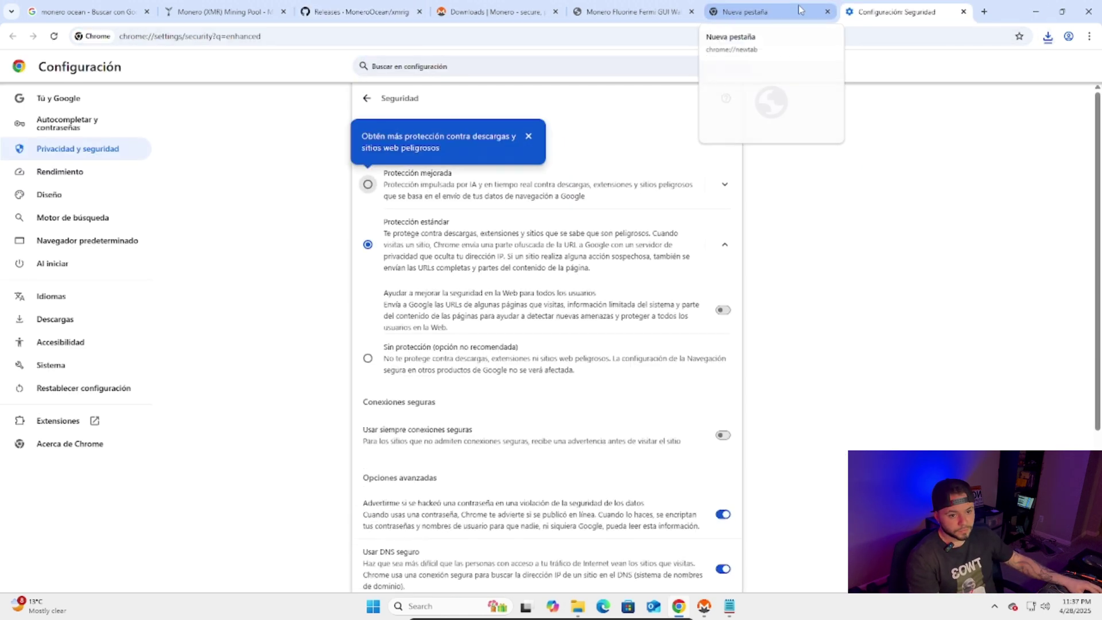
left_click(375, 365)
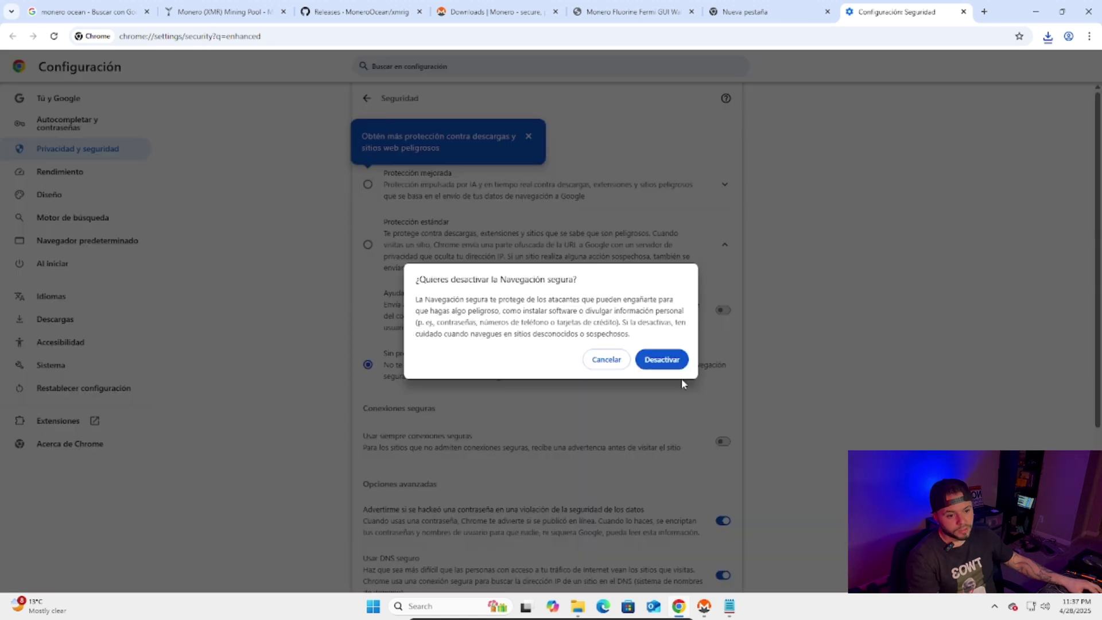
left_click(672, 362)
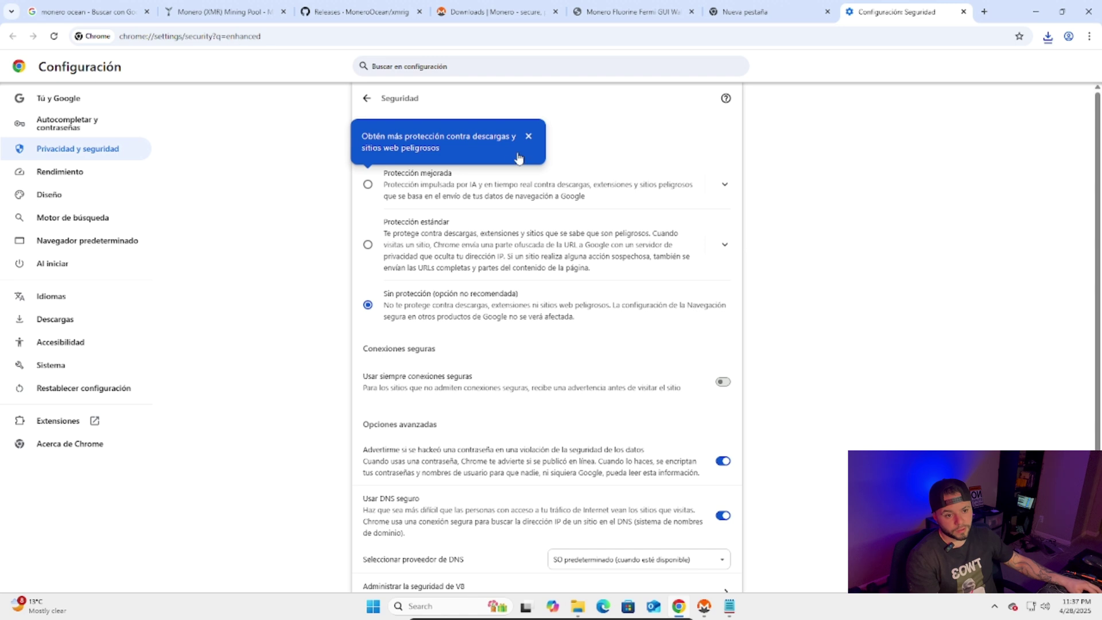
left_click(529, 136)
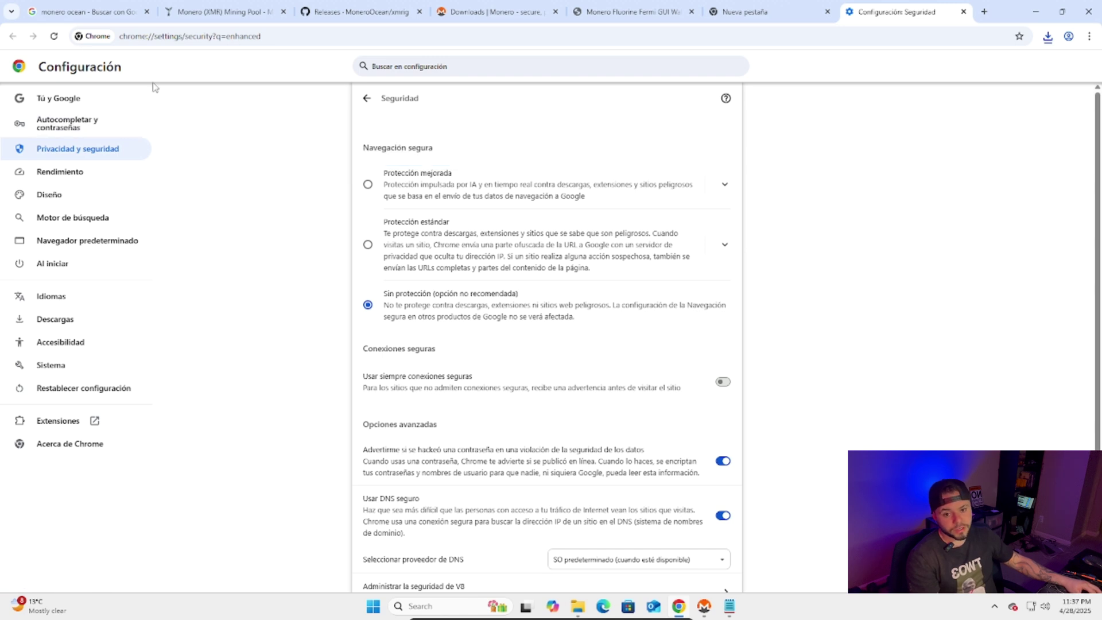
Recheck the security settings and recent downloads, then return to the MoneroOcean tab
left_click(79, 151)
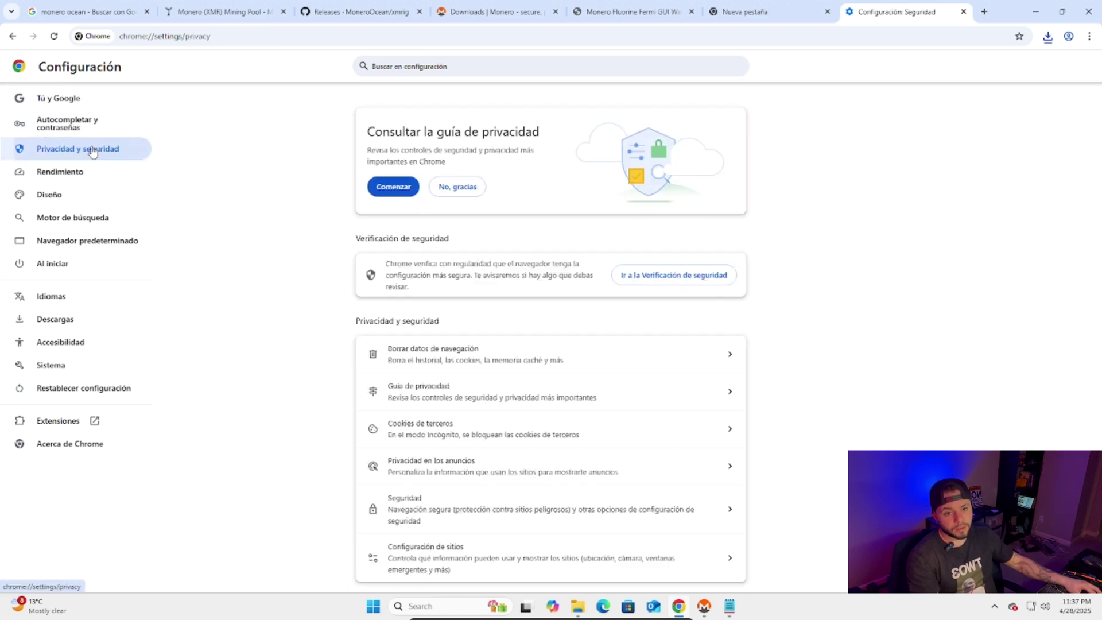
left_click(463, 518)
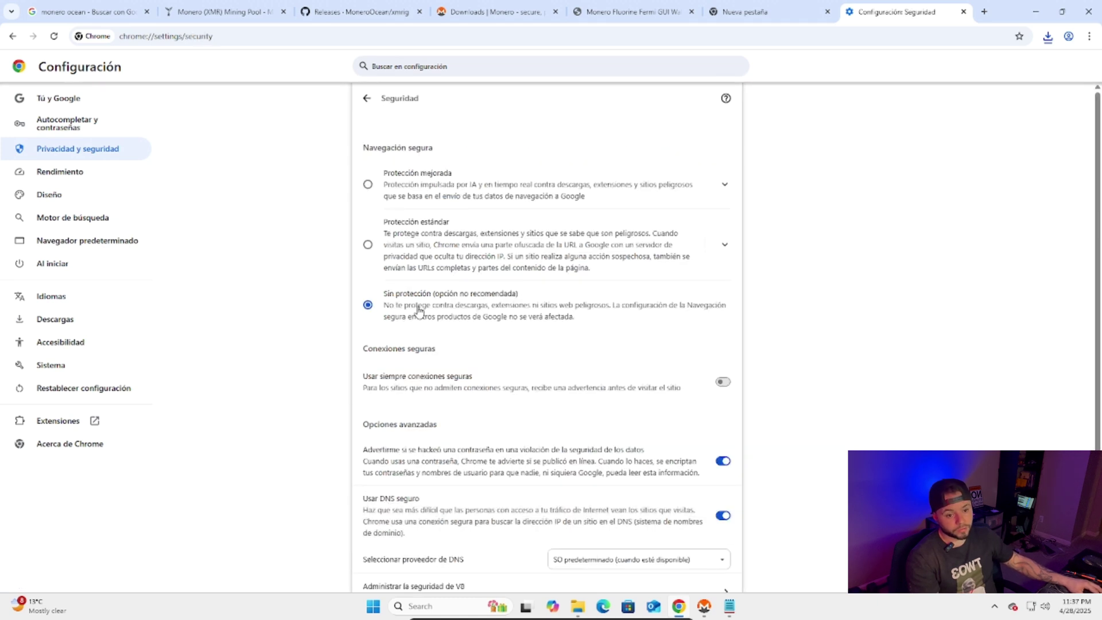
left_click(1048, 37)
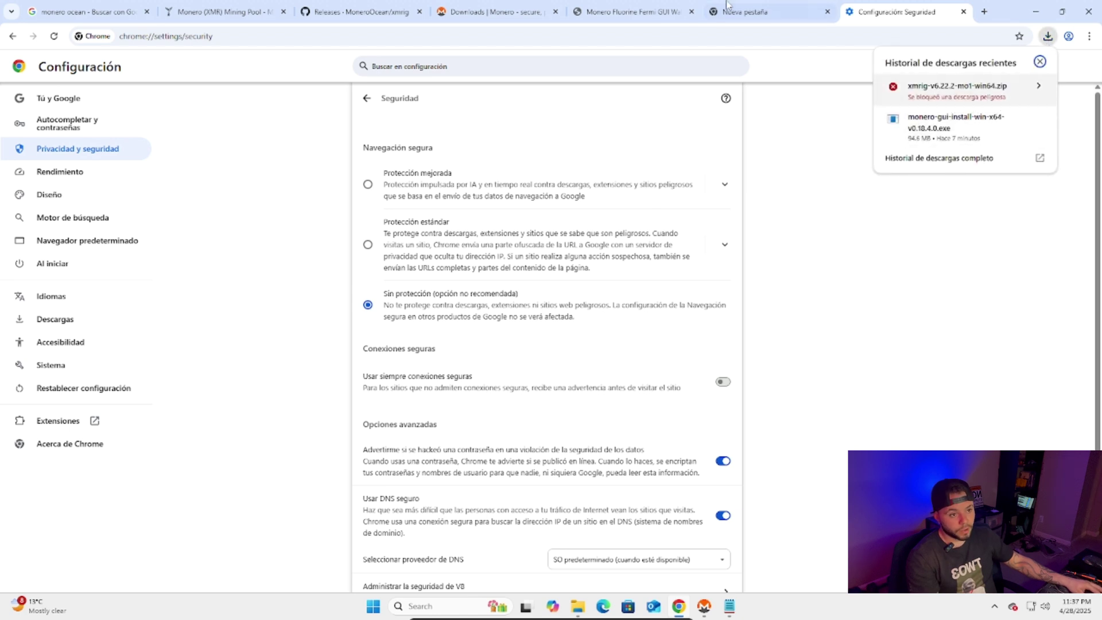
left_click(252, 10)
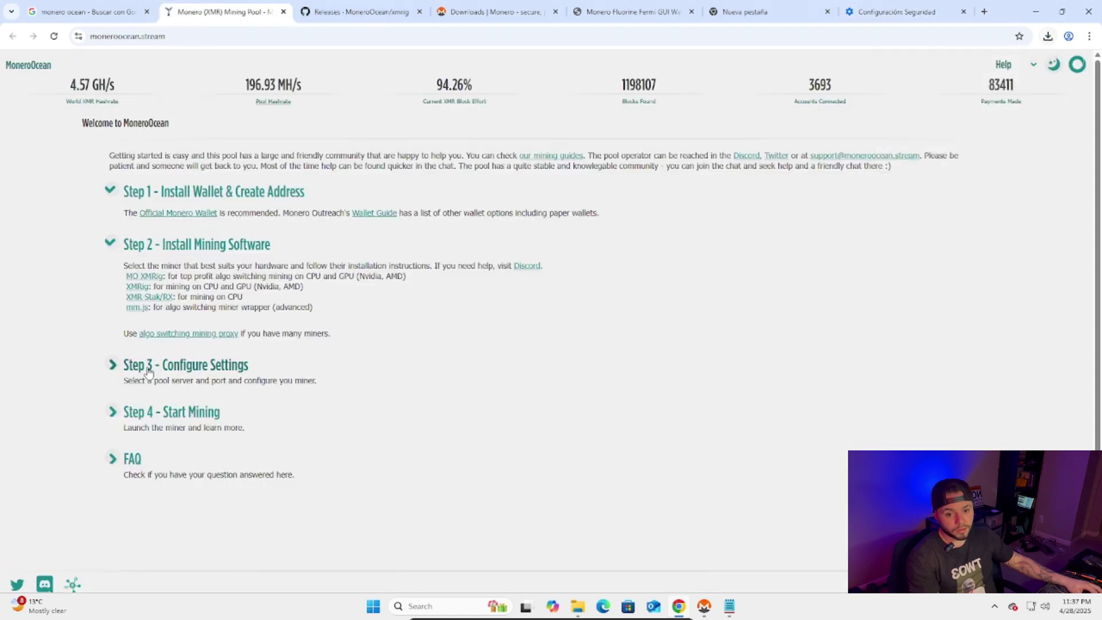
Re-download xmrig-v6.22.2-mo1-win64.zip (3.5 MB) and show it in the Downloads folder
left_click(149, 276)
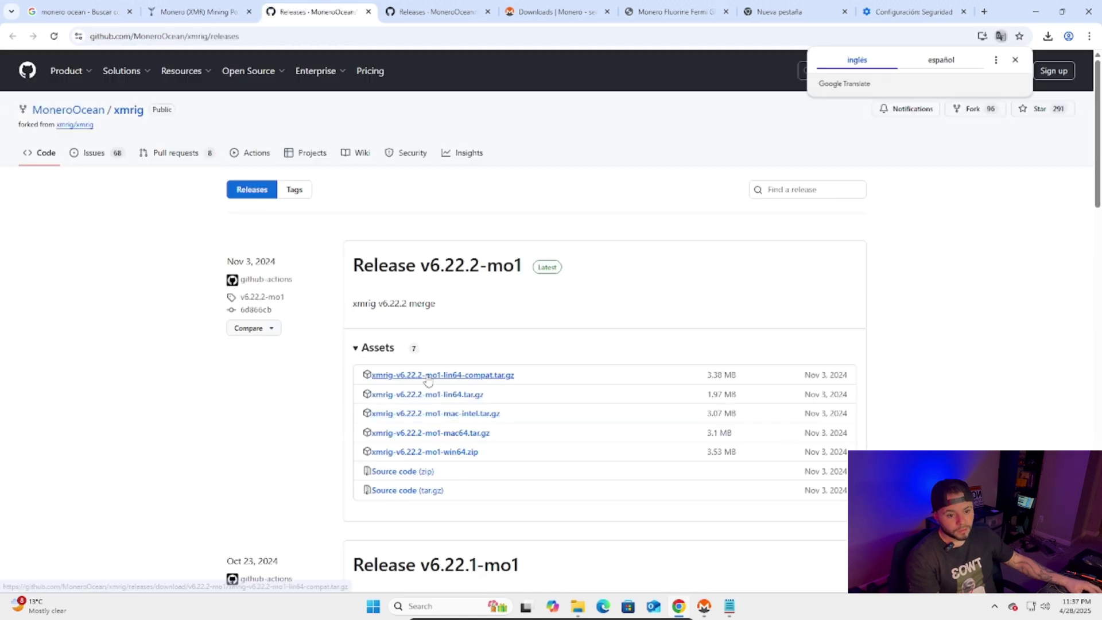
left_click(444, 453)
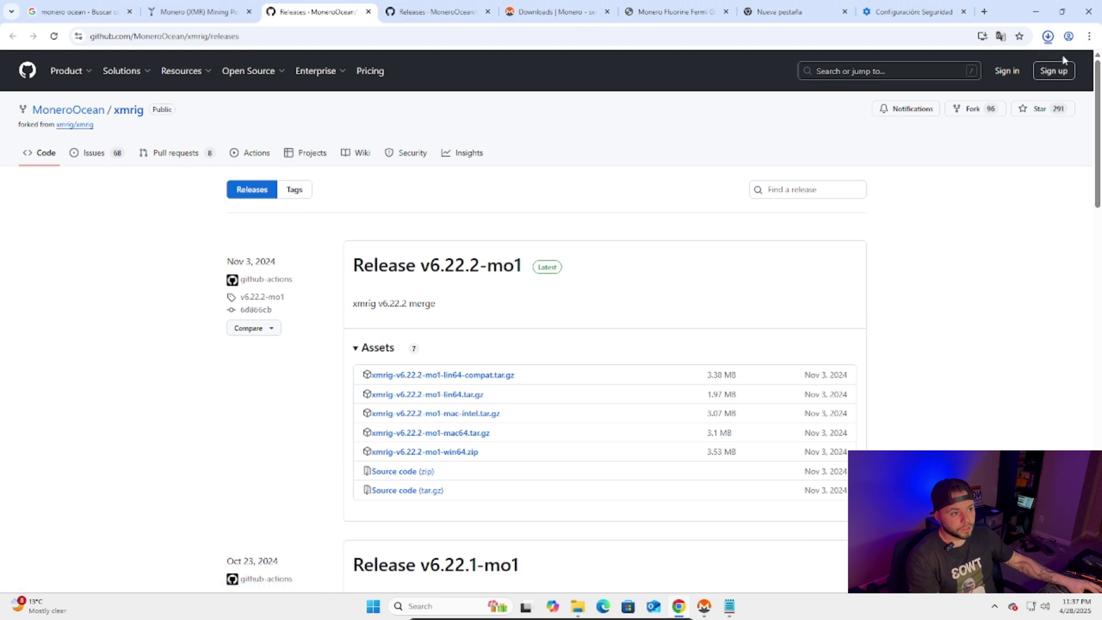
left_click(1048, 37)
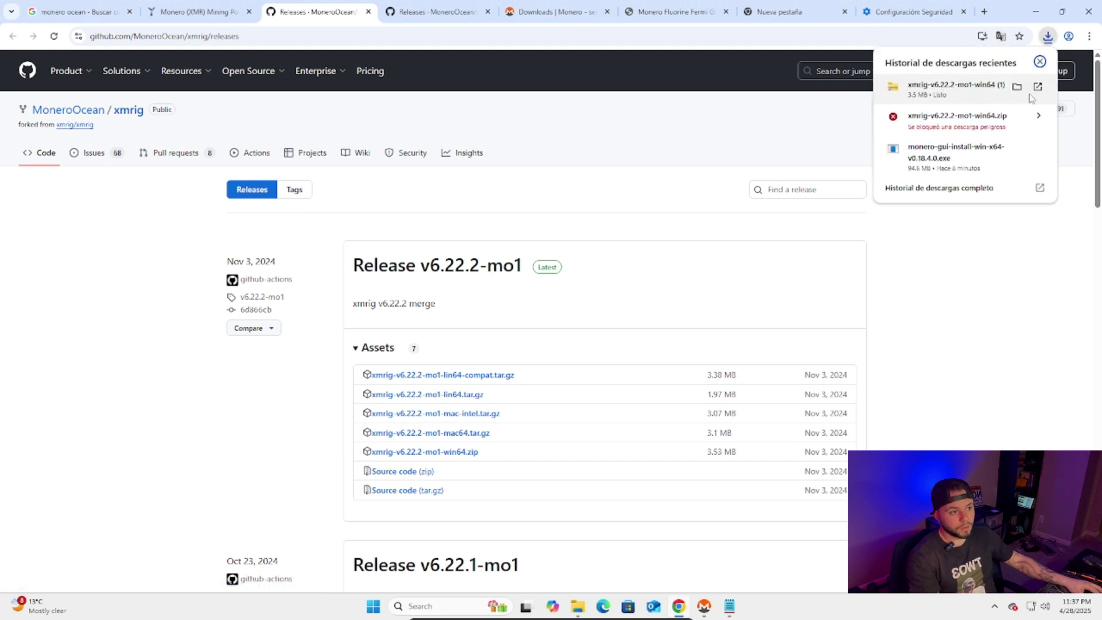
left_click(1017, 86)
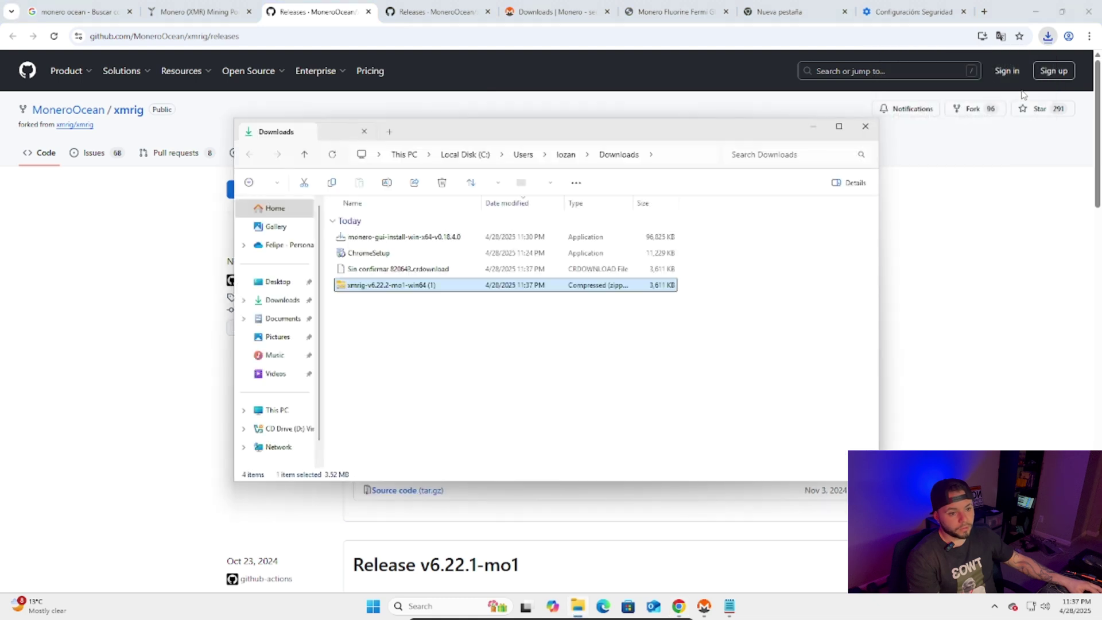
Extract the xmrig zip to its default destination in Downloads
right_click(382, 288)
left_click(425, 158)
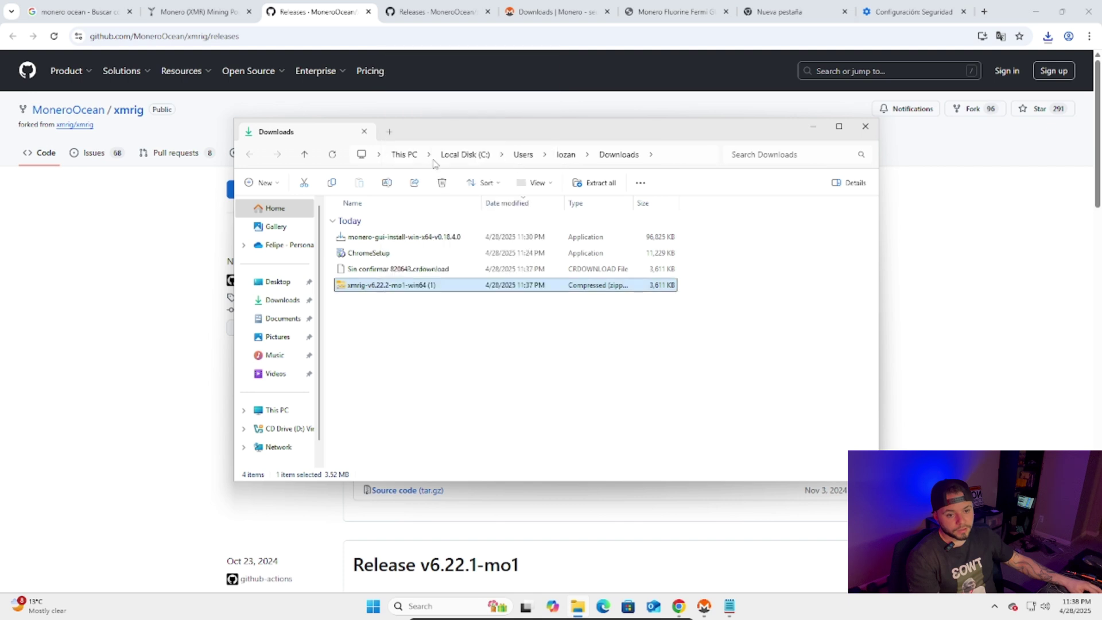
left_click(653, 413)
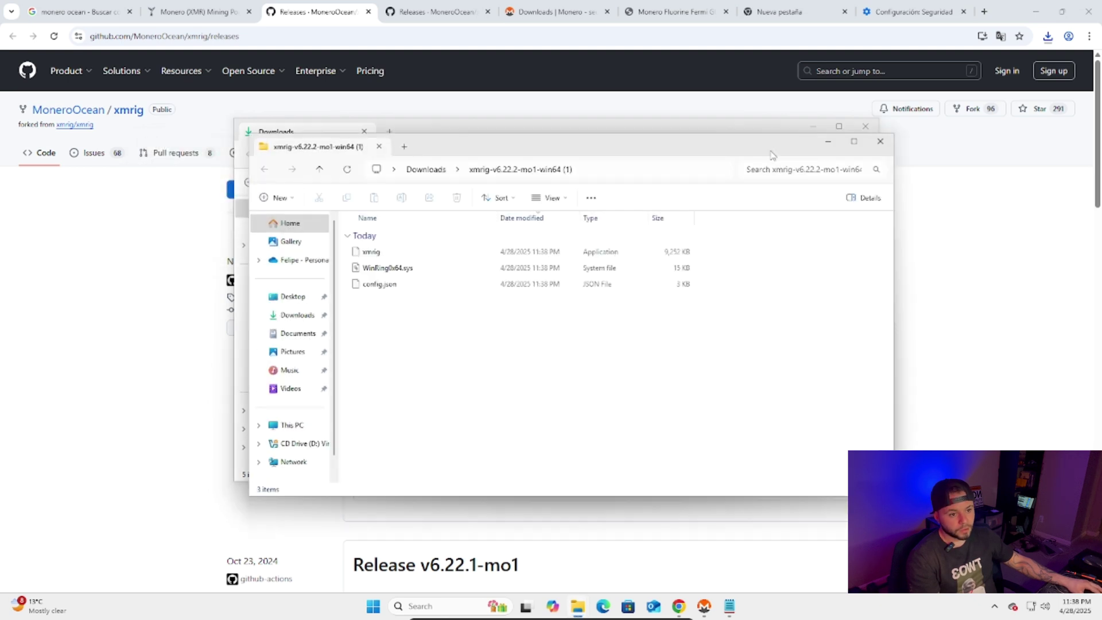
Move the extracted folder to the Desktop and open xmrig-v6.22.2-mo1-win64 (1) there
left_click(880, 141)
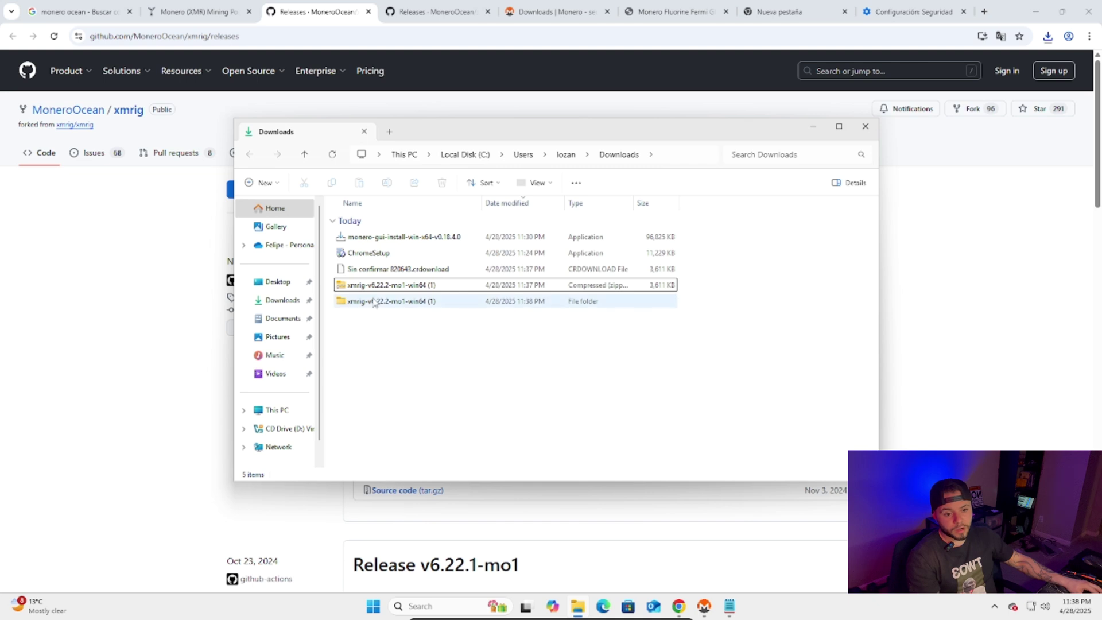
left_click_drag(380, 302, 276, 286)
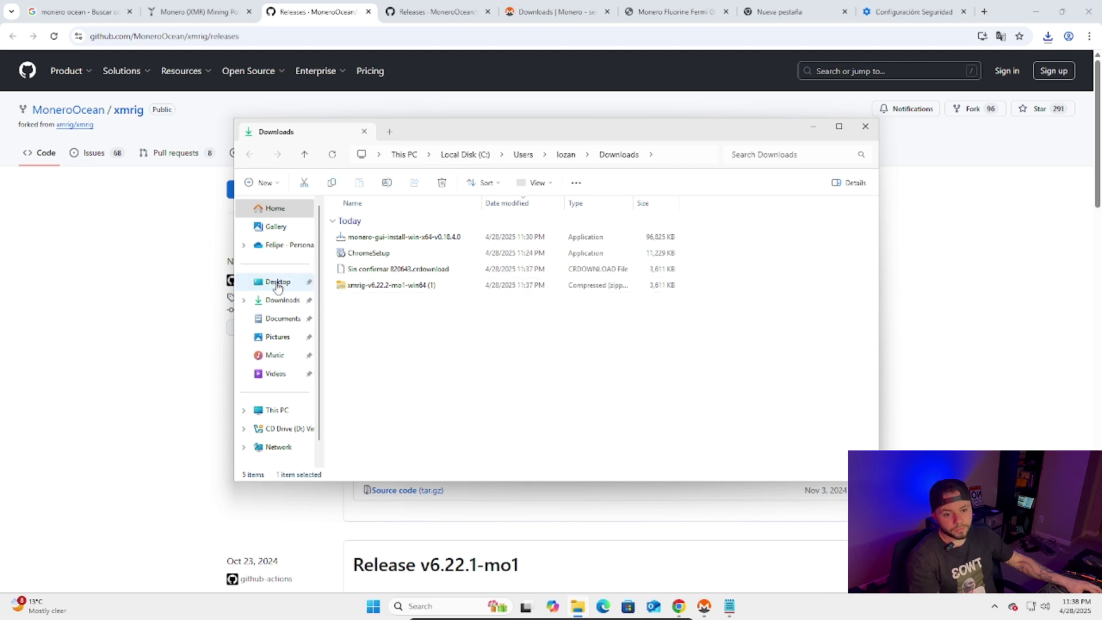
left_click(277, 283)
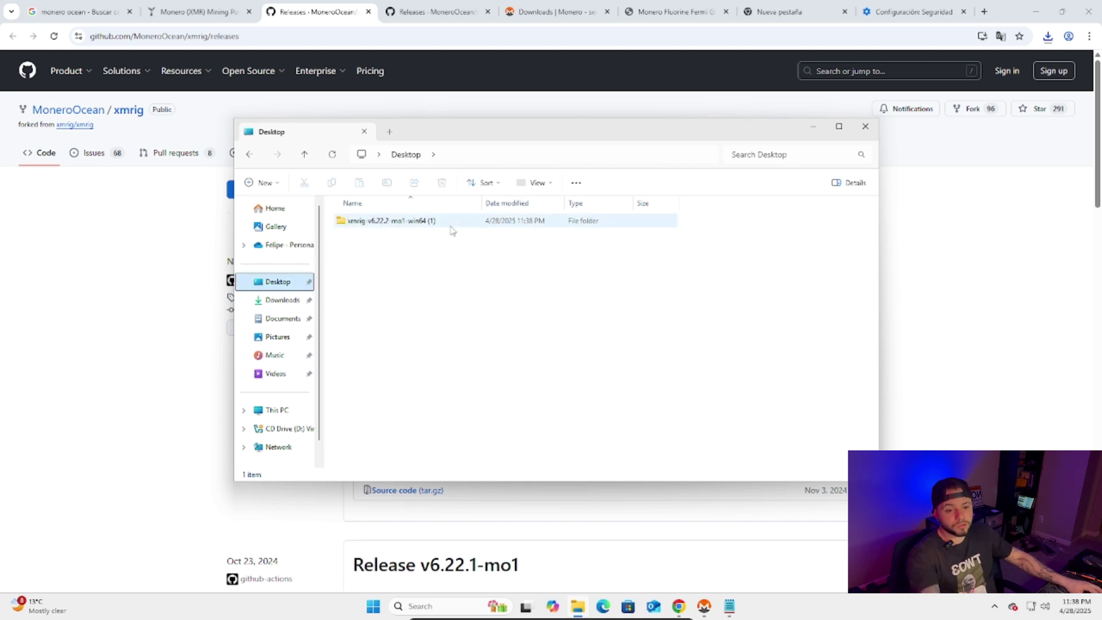
double_click(418, 226)
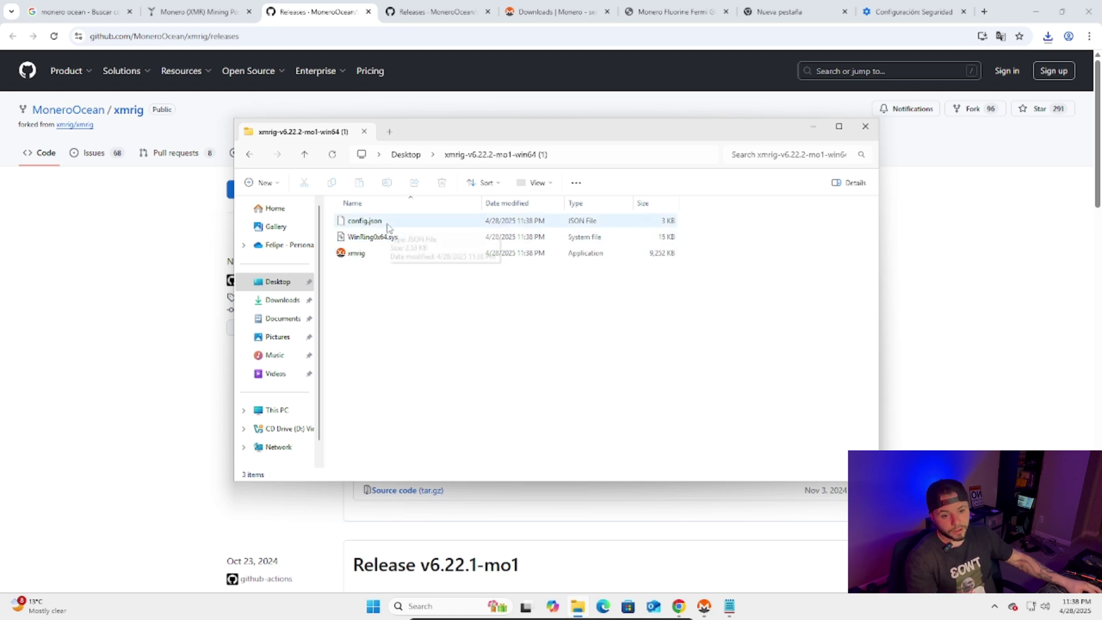
Open config.json in Notepad just once and scroll through its settings
right_click(388, 228)
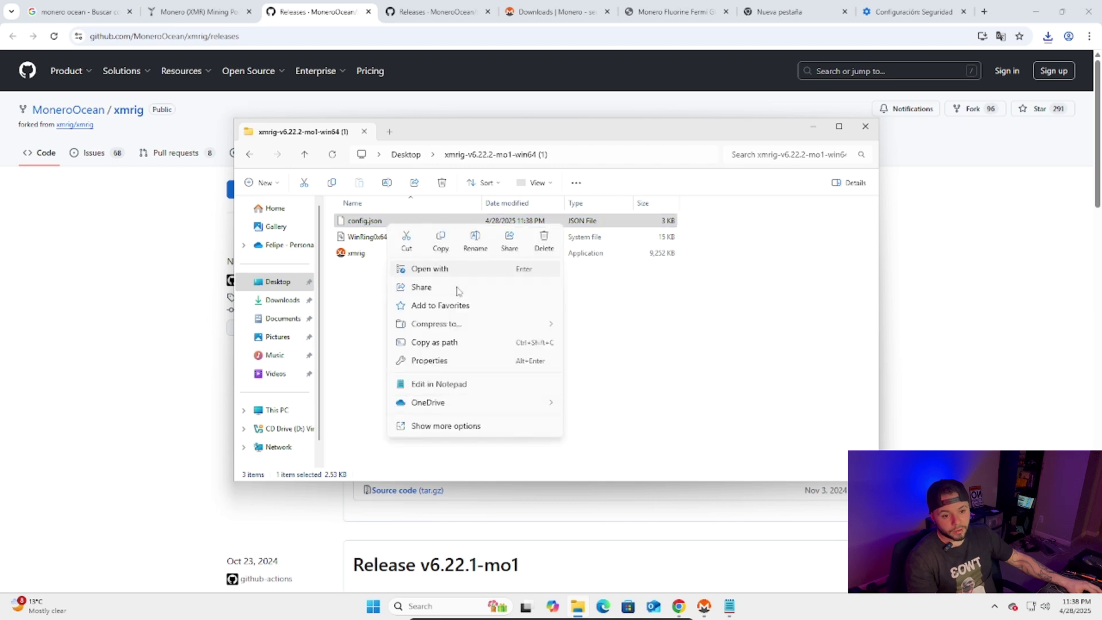
left_click(470, 276)
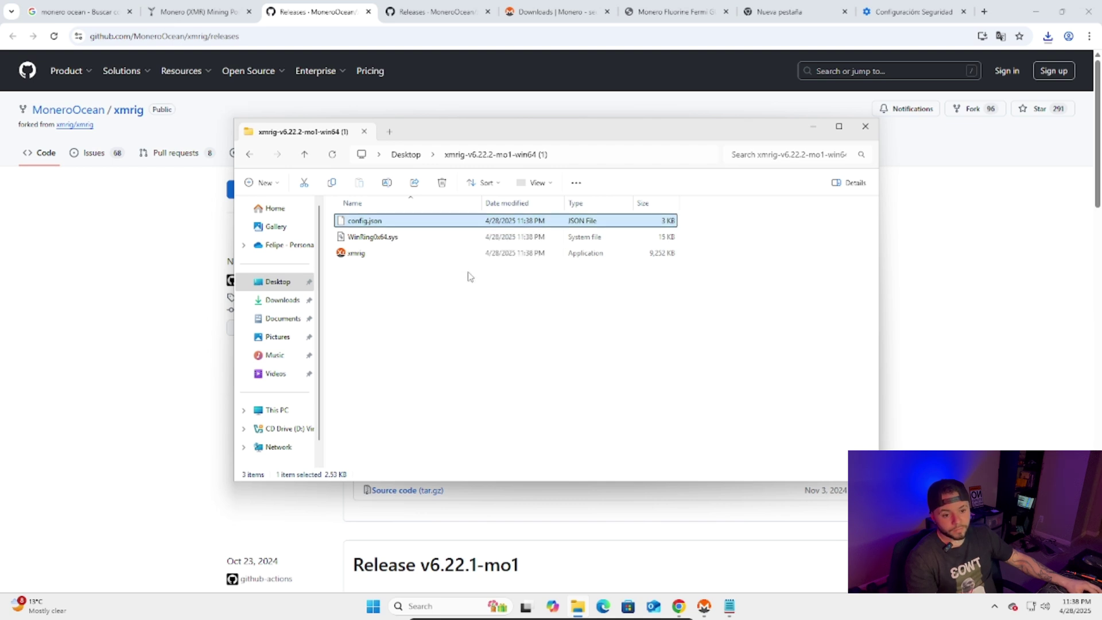
left_click(476, 262)
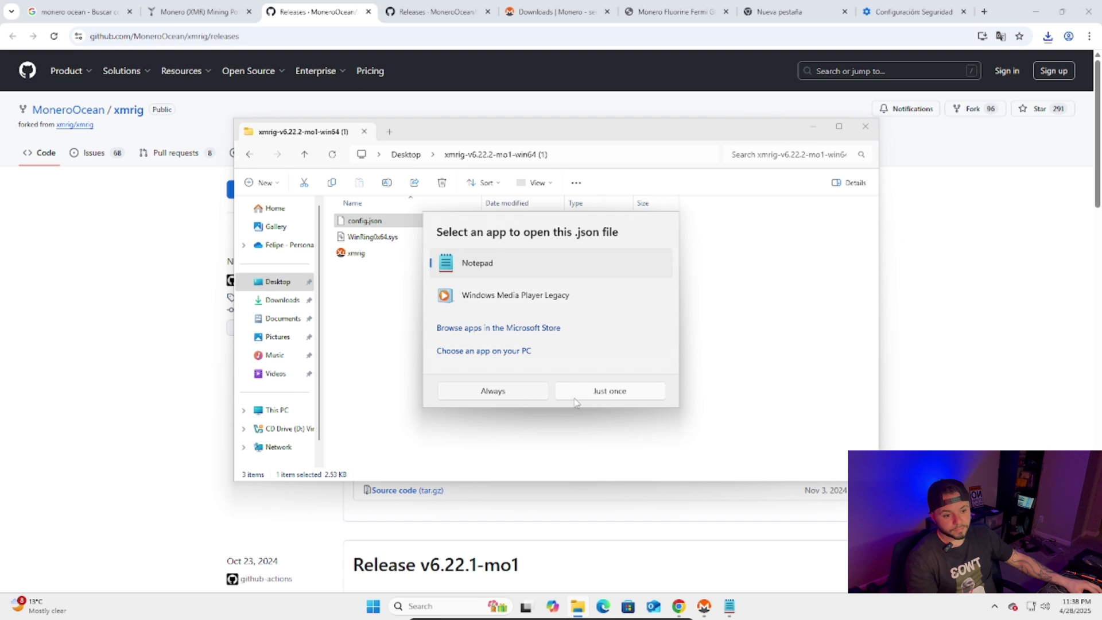
left_click(597, 392)
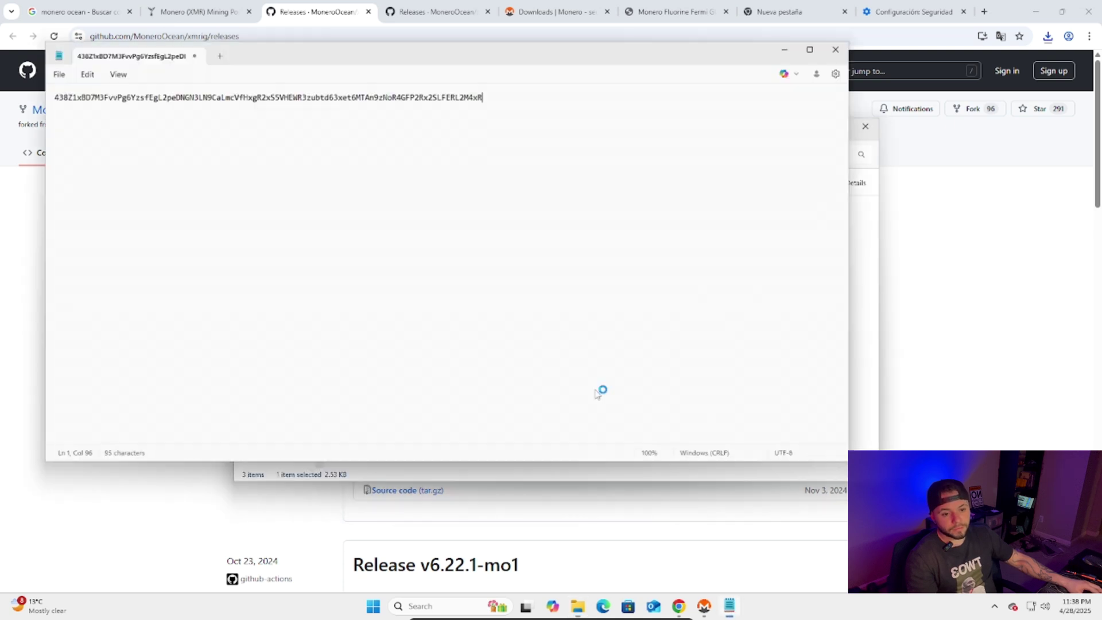
scroll(236, 244, "down", 9)
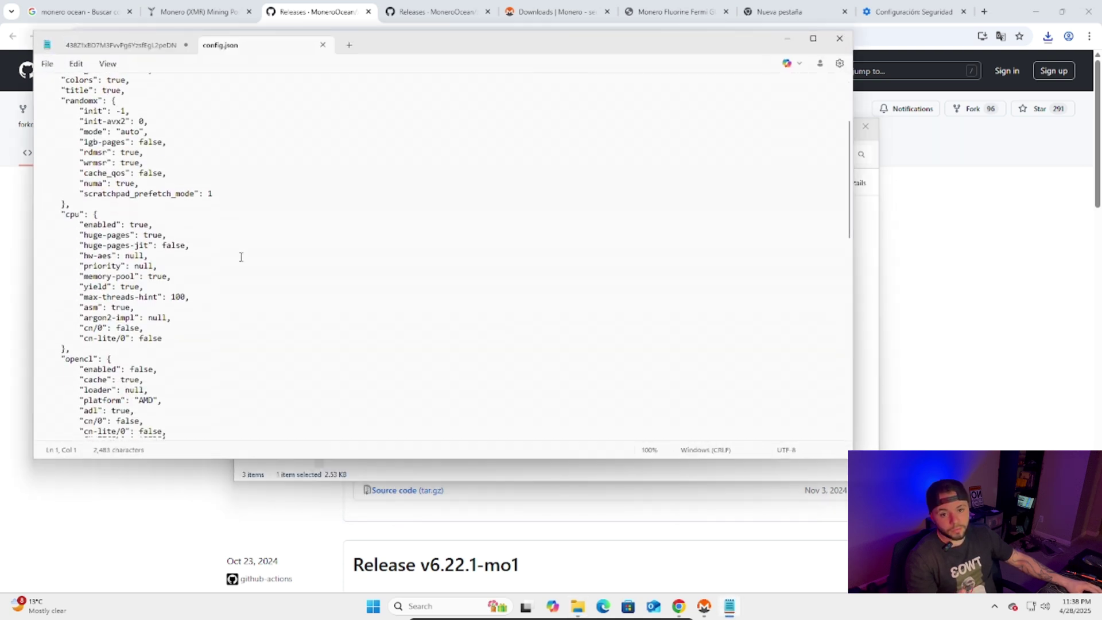
scroll(241, 247, "up", 10)
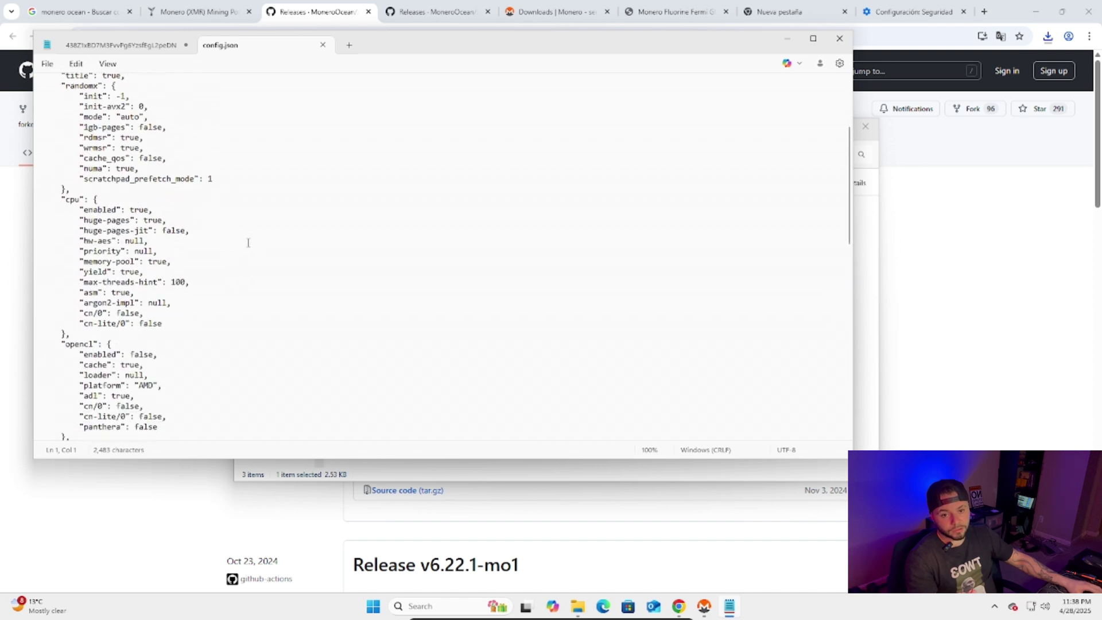
Select the saved wallet address in the note tab, then return to config.json
left_click(121, 44)
double_click(239, 84)
key("ctrl+c")
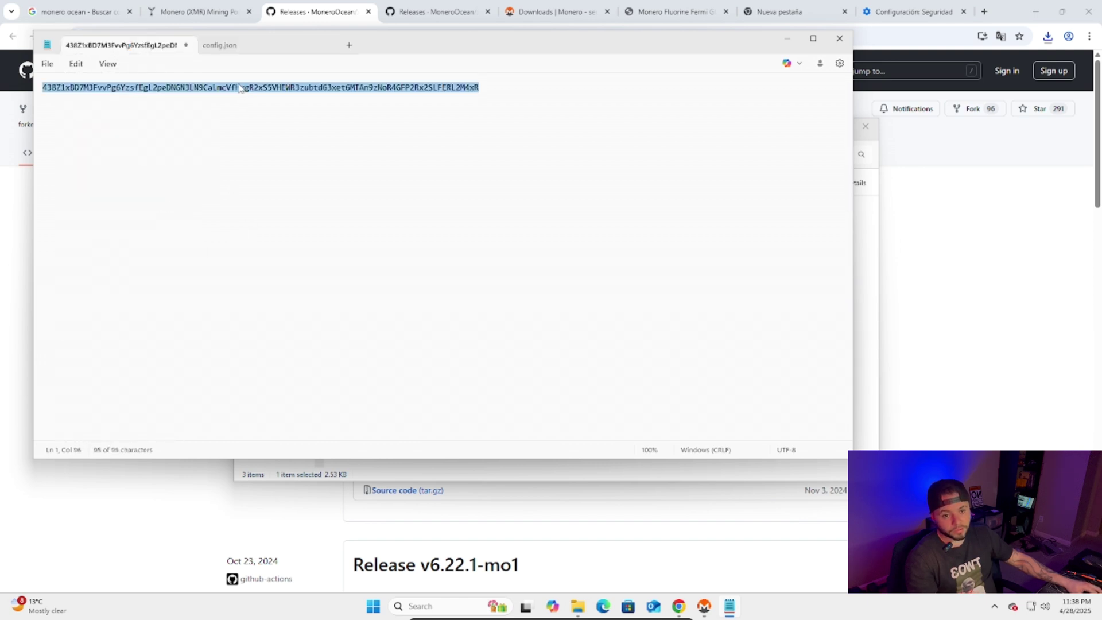
left_click(313, 154)
double_click(267, 96)
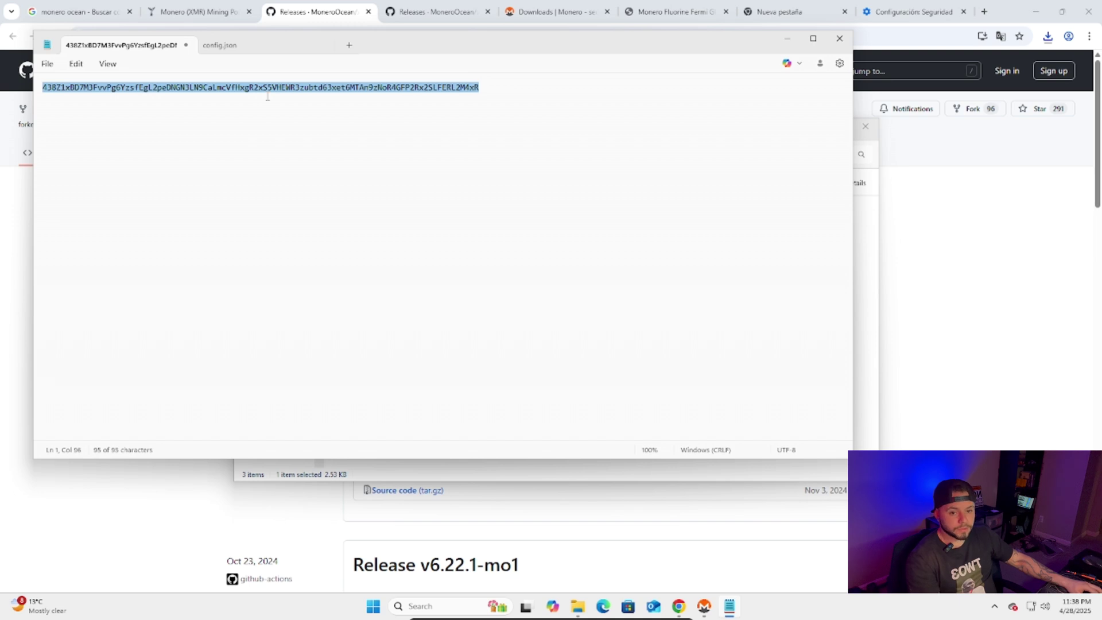
left_click(272, 47)
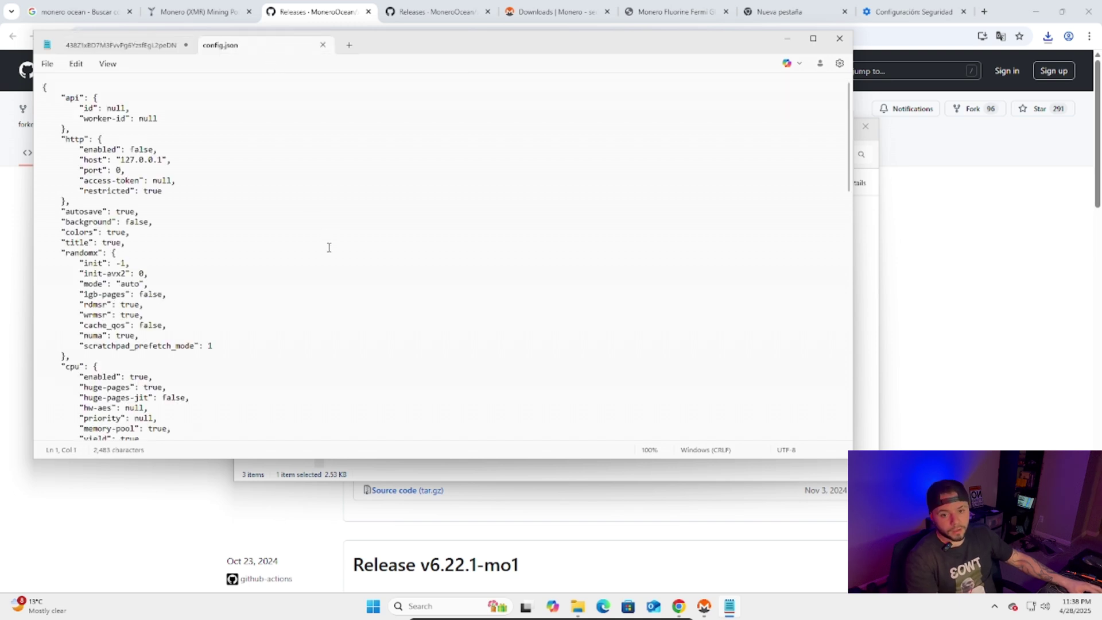
left_click(326, 218)
Search for 'wallet' and paste the wallet address over the pool user placeholder
key("ctrl+f")
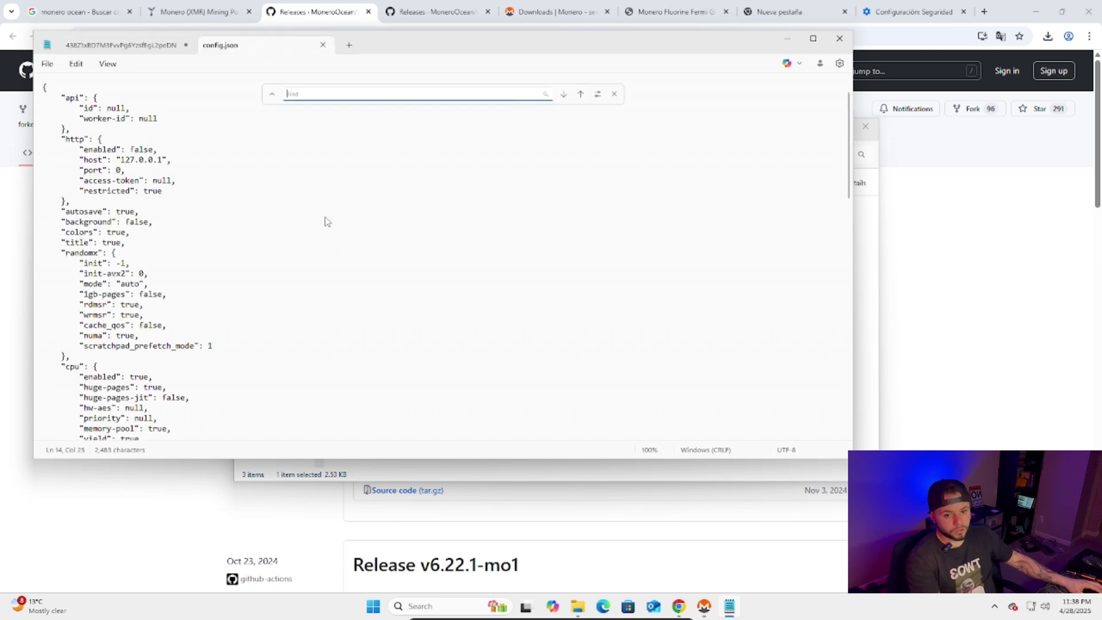
type("wallet")
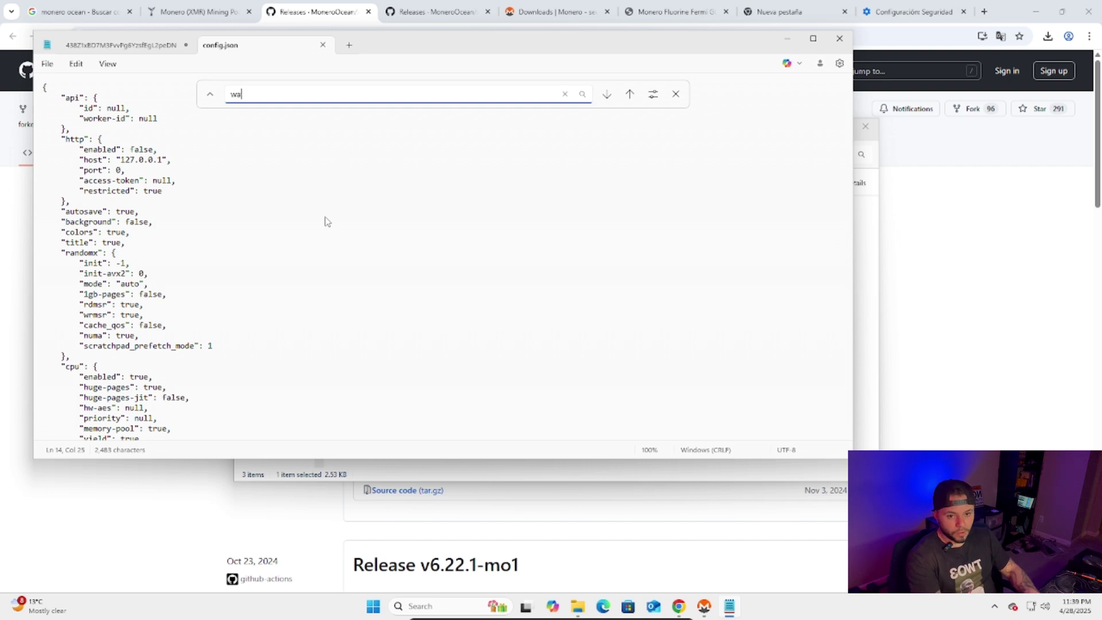
key("Return")
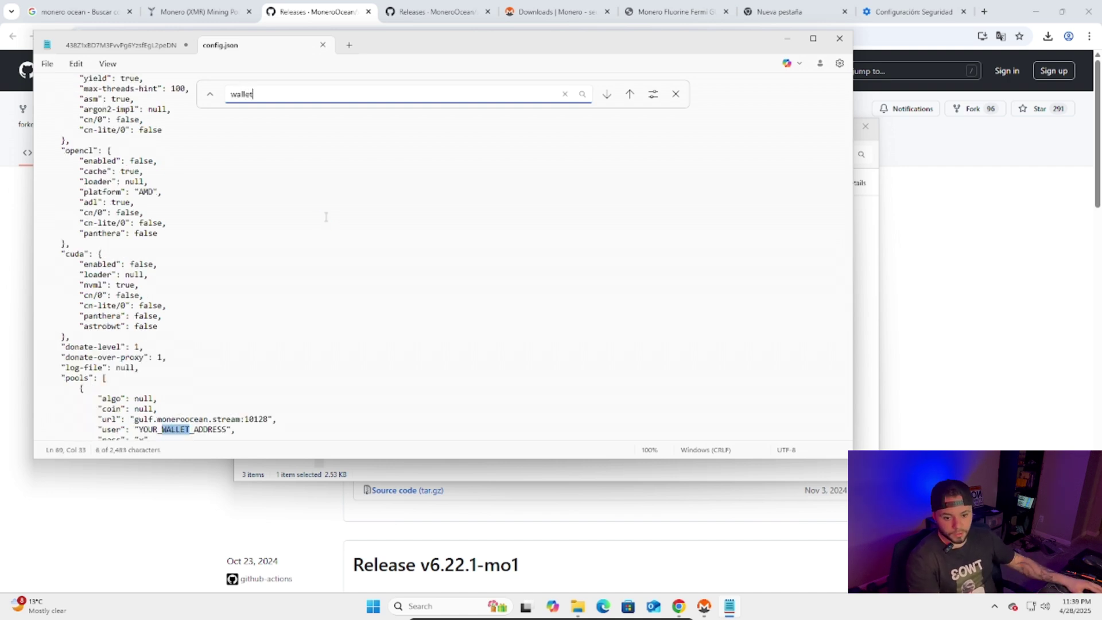
scroll(151, 342, "down", 3)
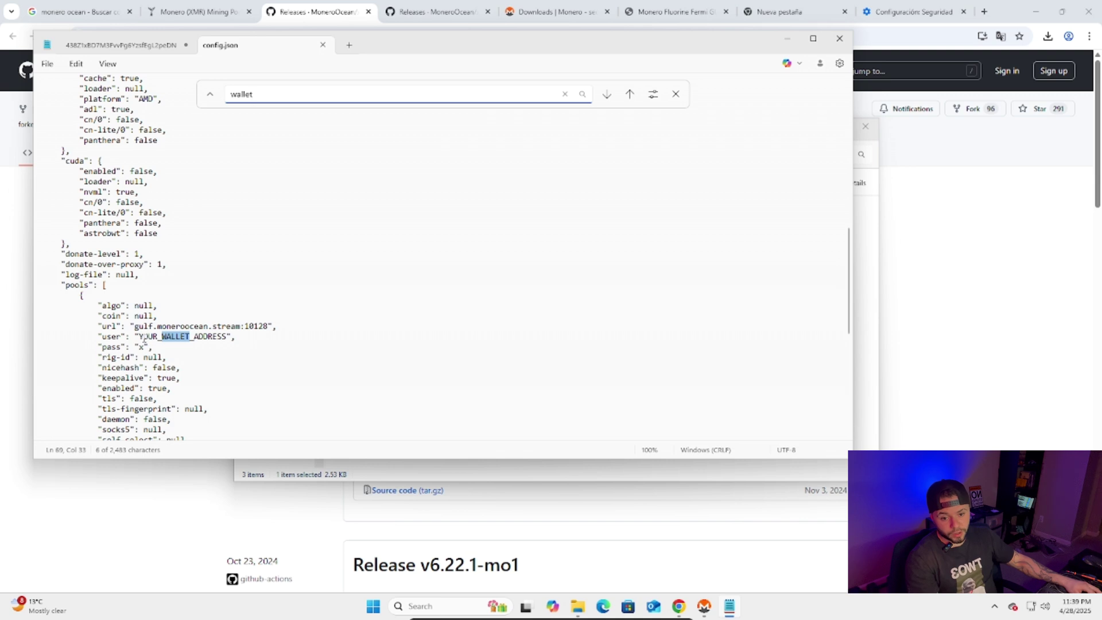
left_click(144, 337)
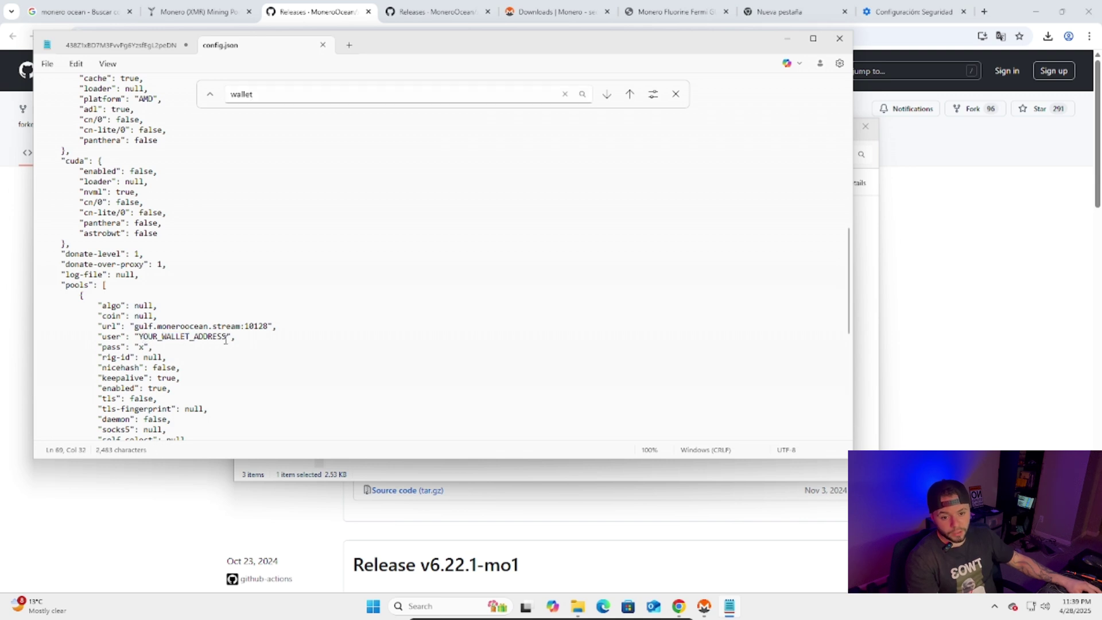
left_click_drag(229, 336, 138, 337)
key("ctrl+v")
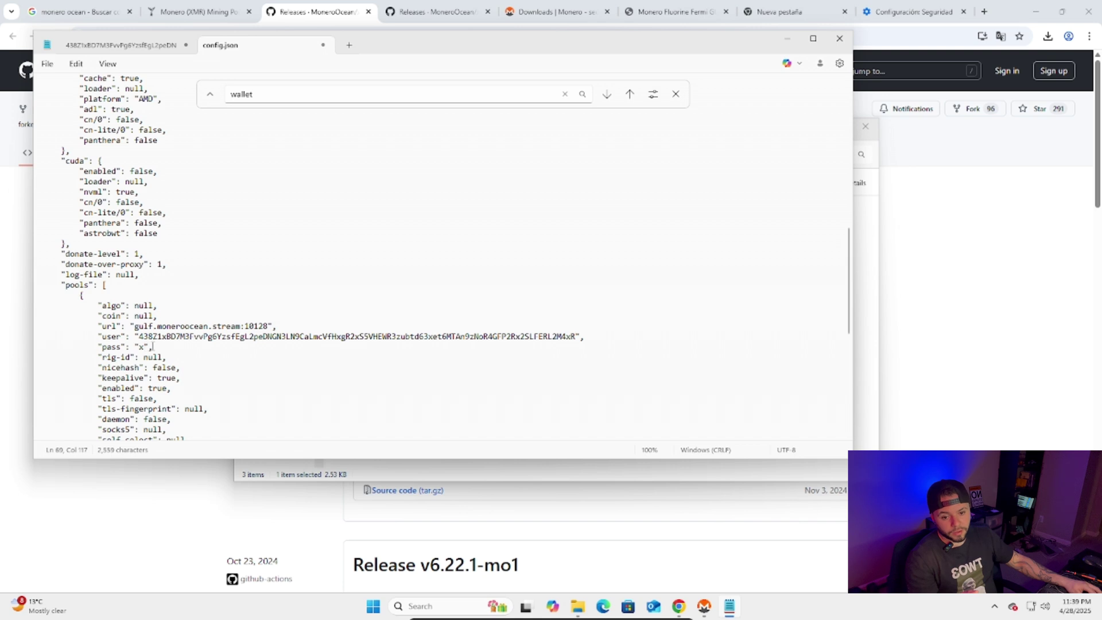
Replace the pool pass value 'x' with a worker password
left_click_drag(153, 347, 99, 347)
left_click(135, 346)
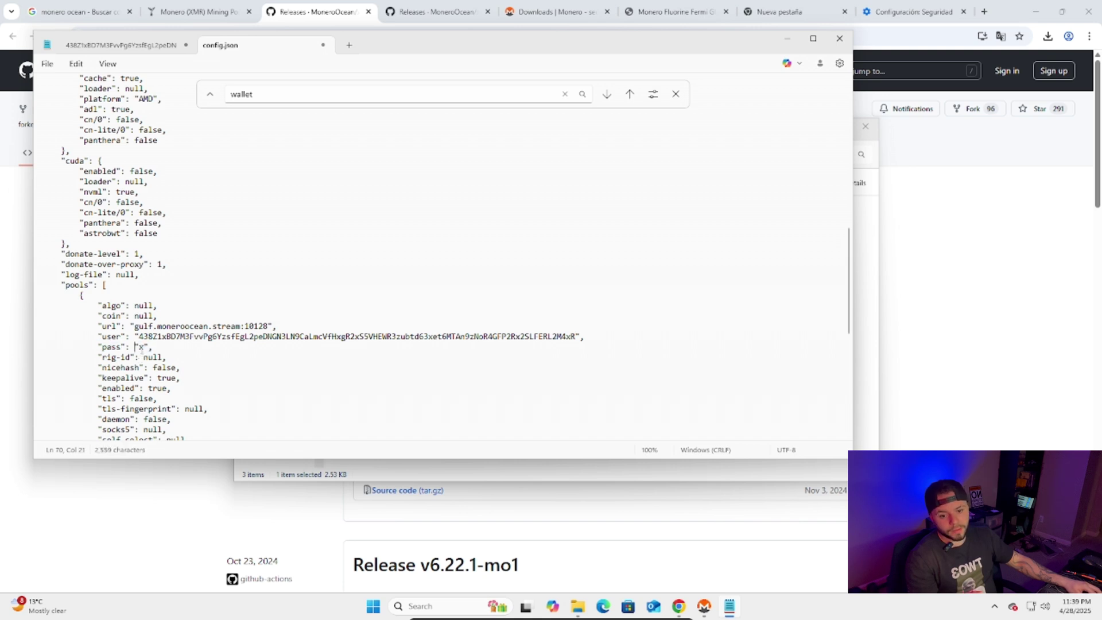
key("Right")
key("Right")
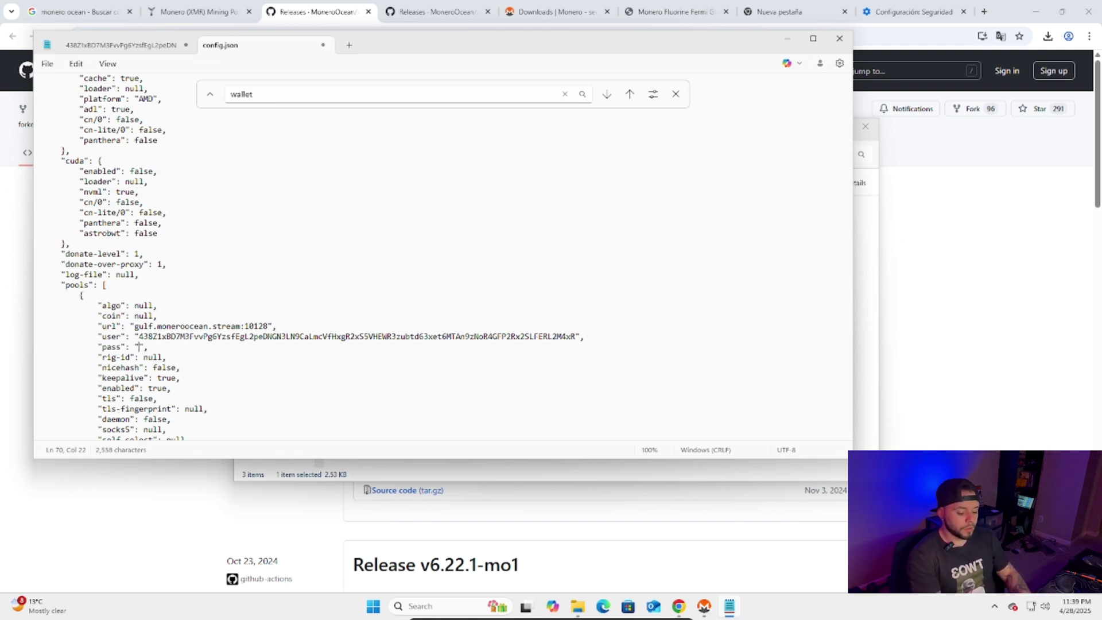
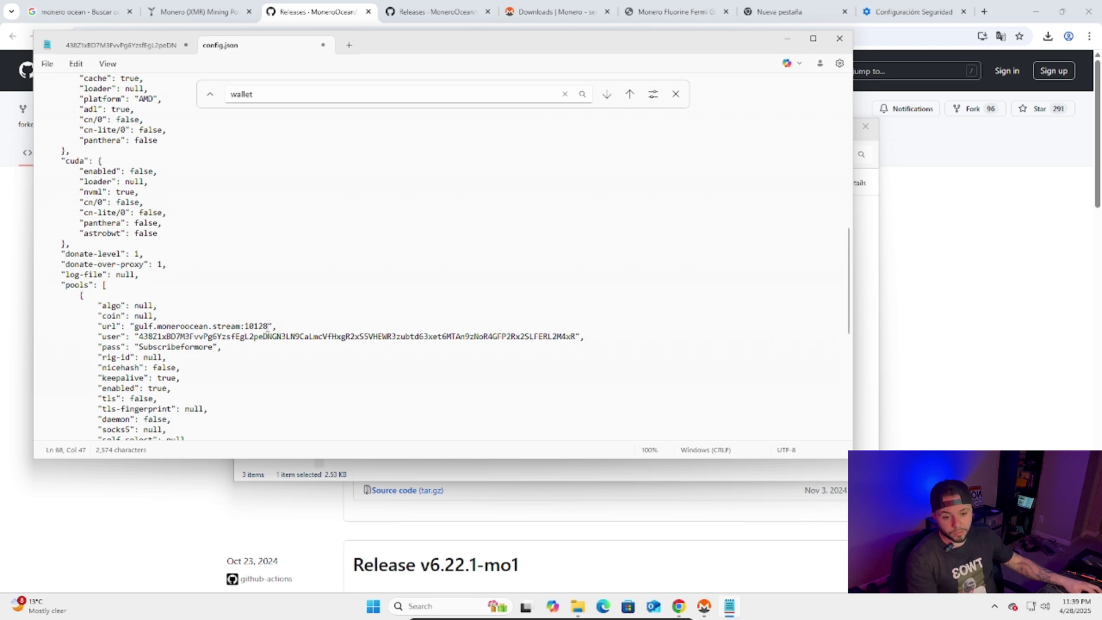
Confirm in Configure Settings that 10128 is the modern CPU/GPU port, then return to config.json
left_click(198, 11)
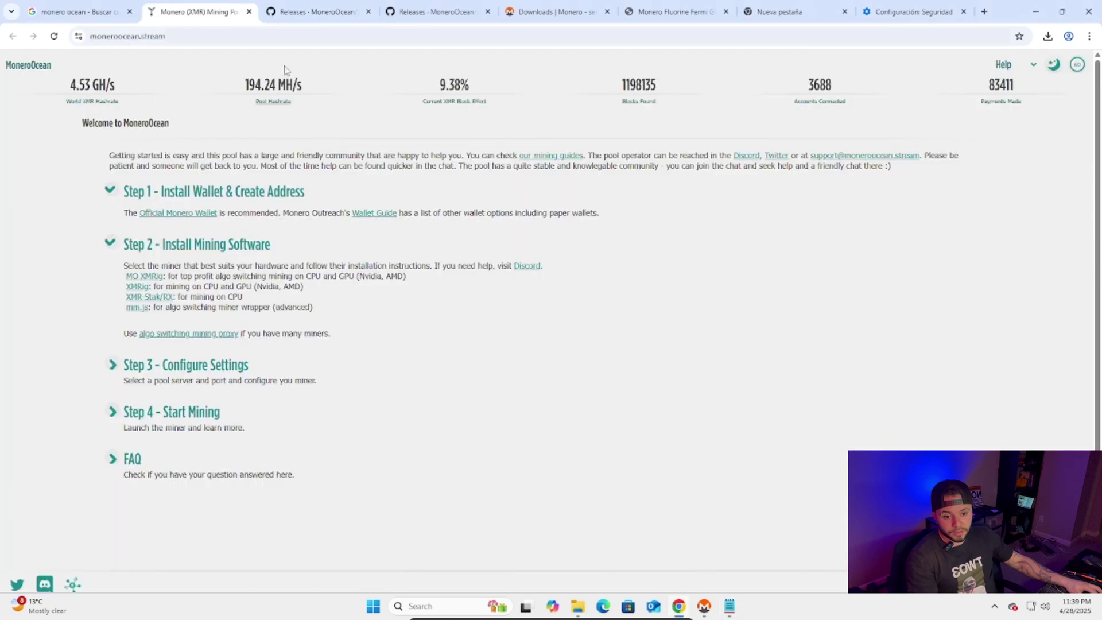
left_click(112, 367)
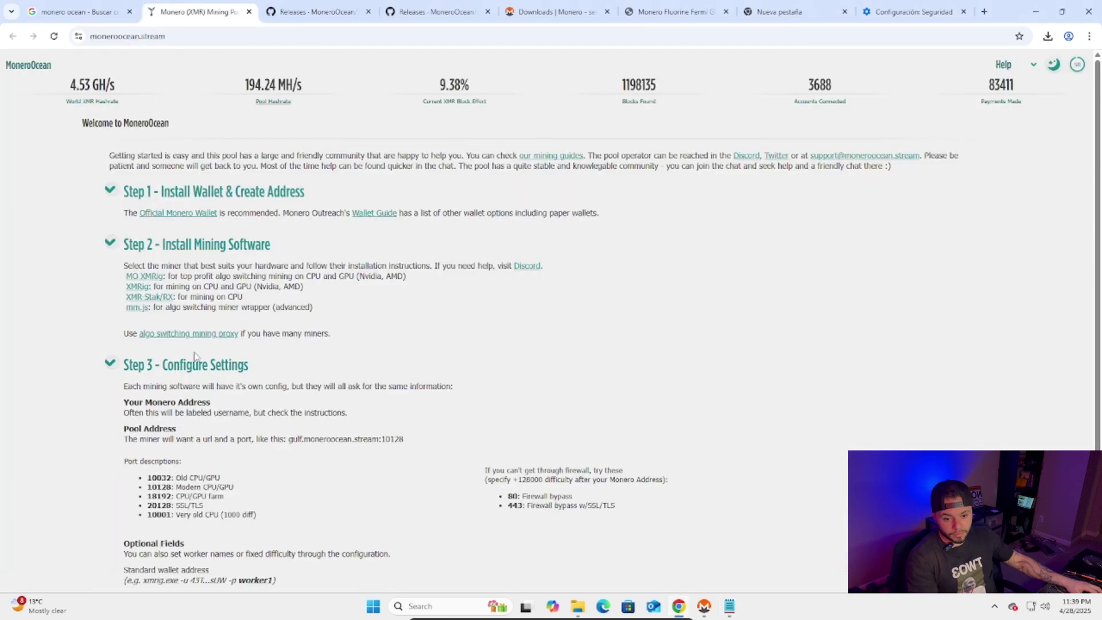
scroll(306, 387, "down", 3)
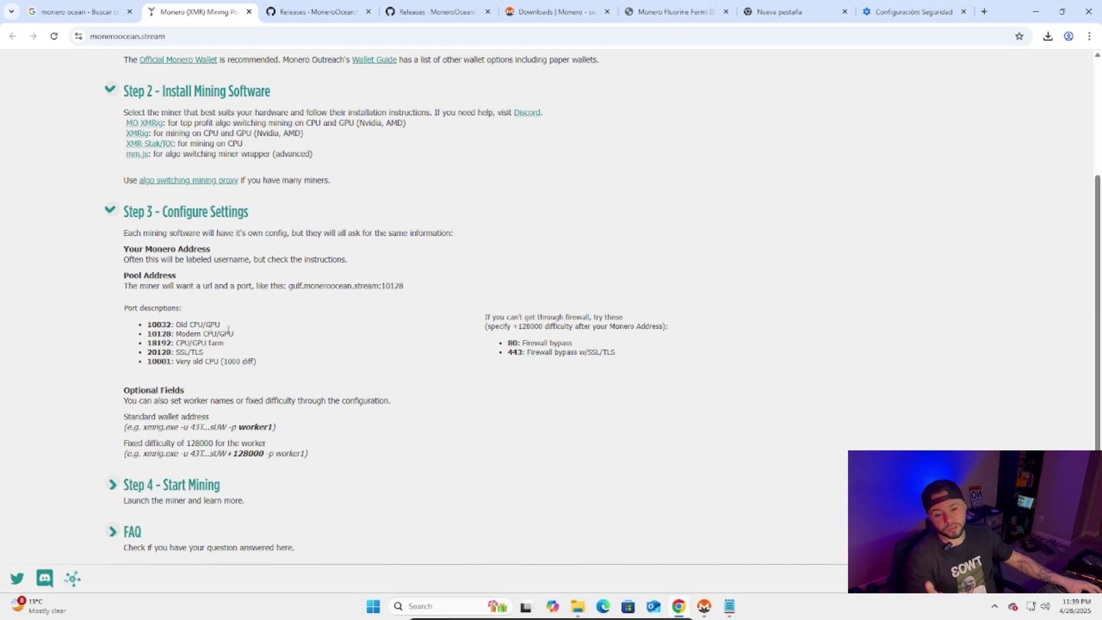
left_click_drag(224, 326, 146, 332)
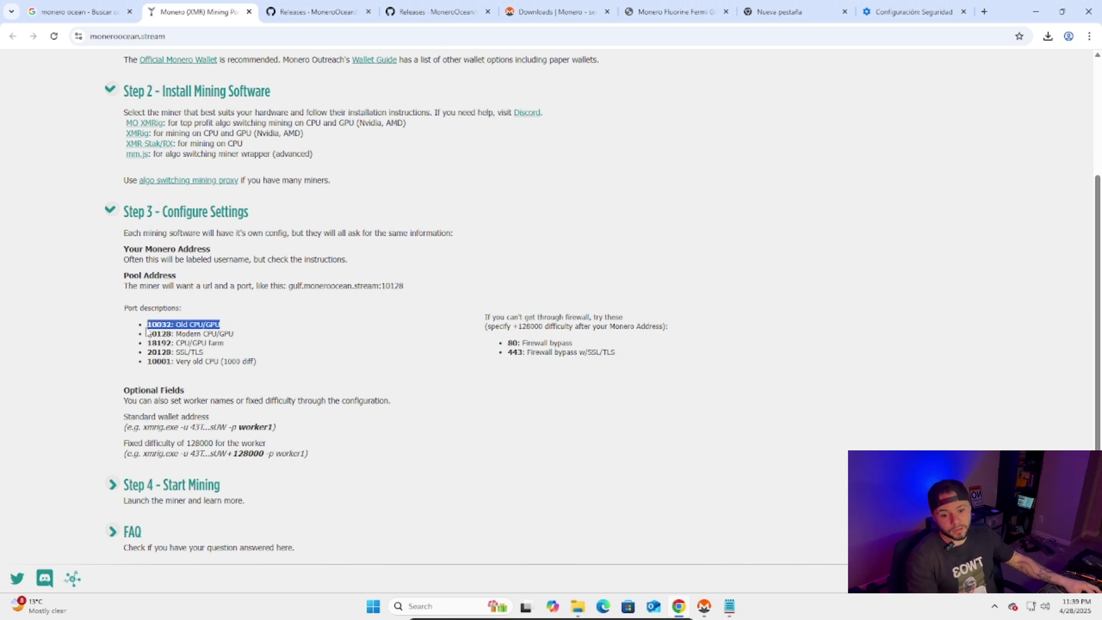
left_click(194, 361)
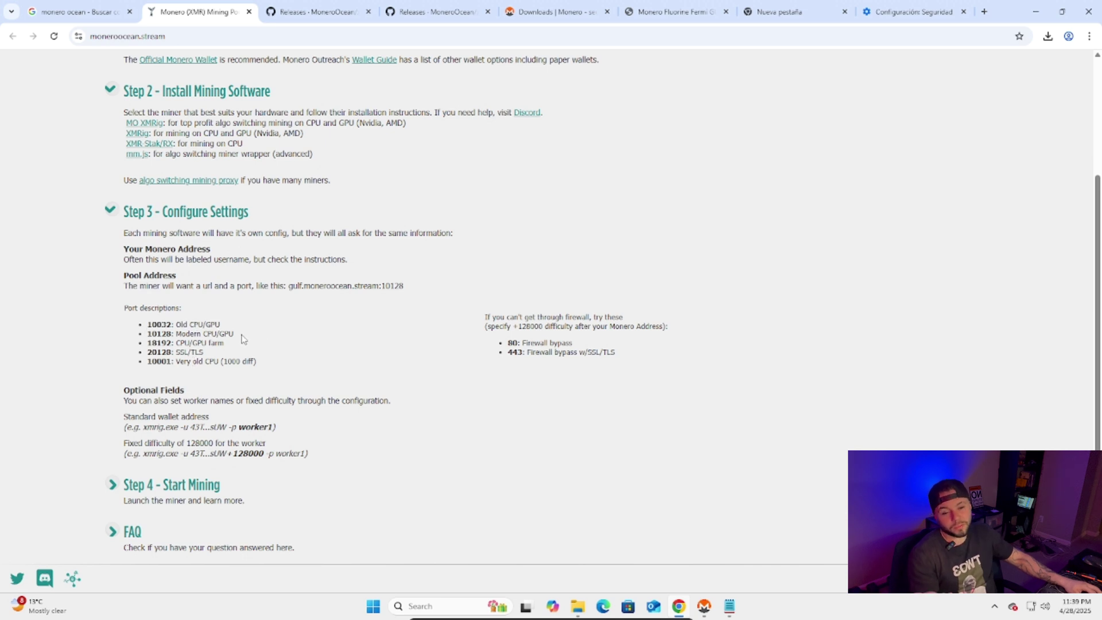
left_click_drag(241, 335, 144, 336)
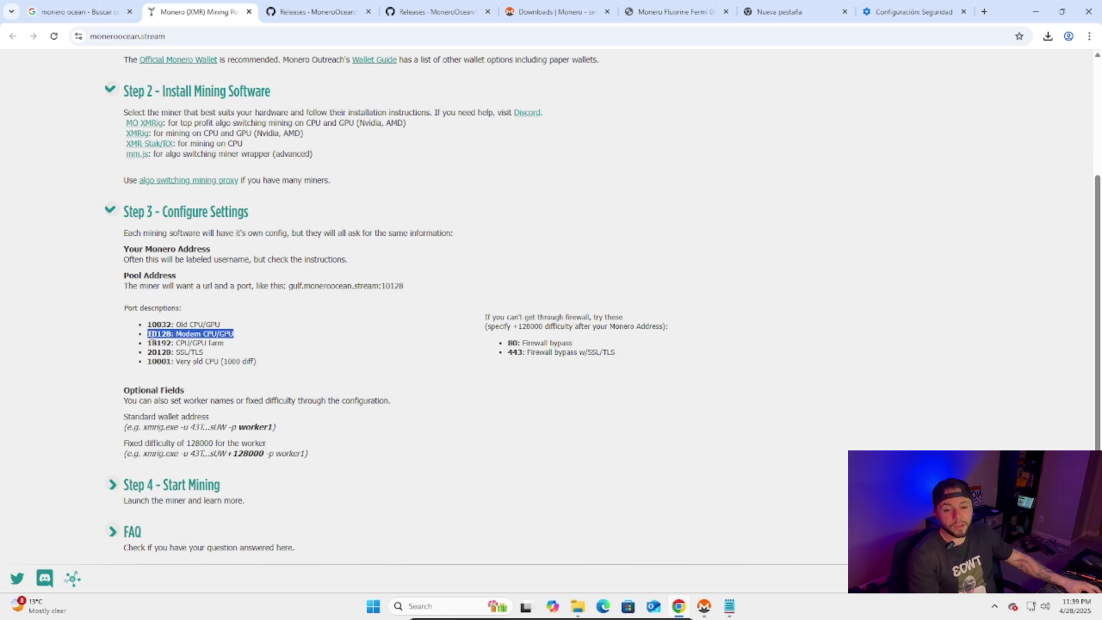
double_click(160, 333)
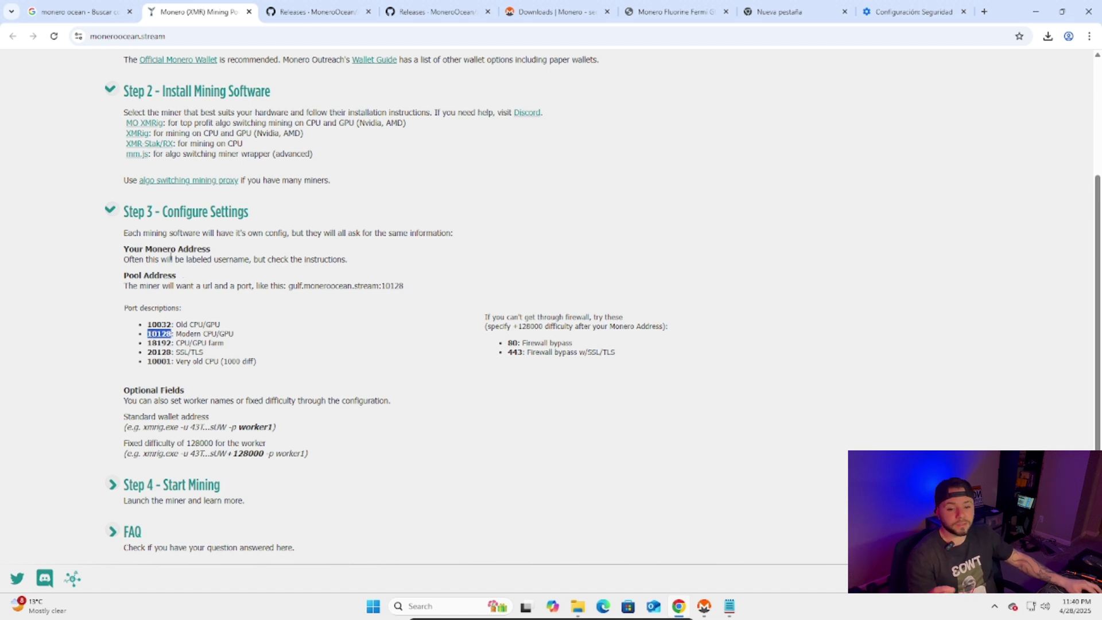
mouse_move(729, 607)
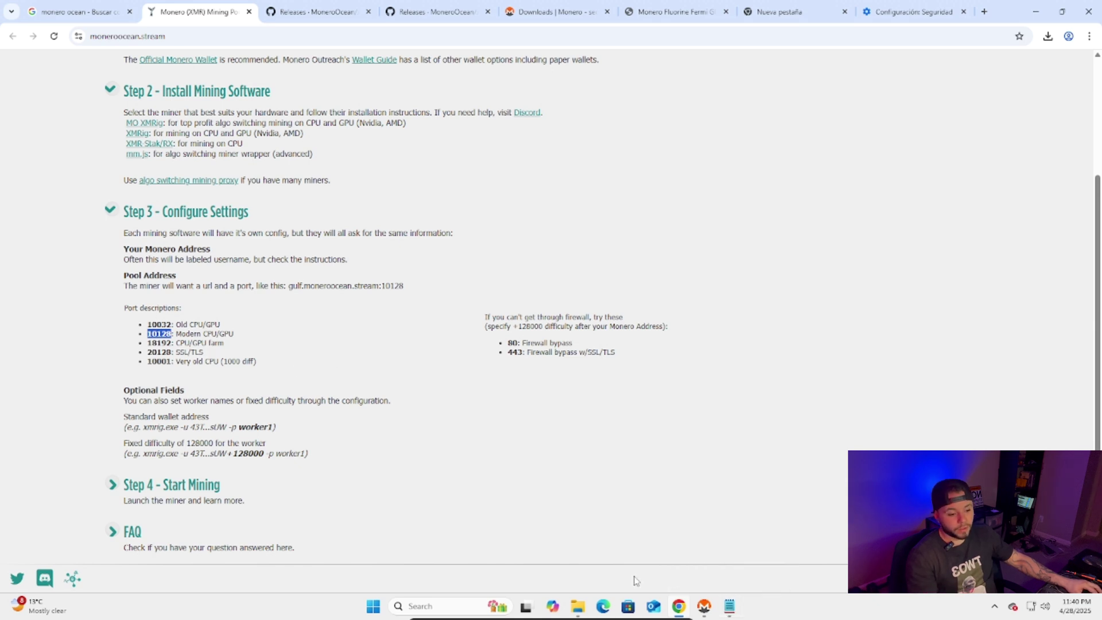
left_click(729, 607)
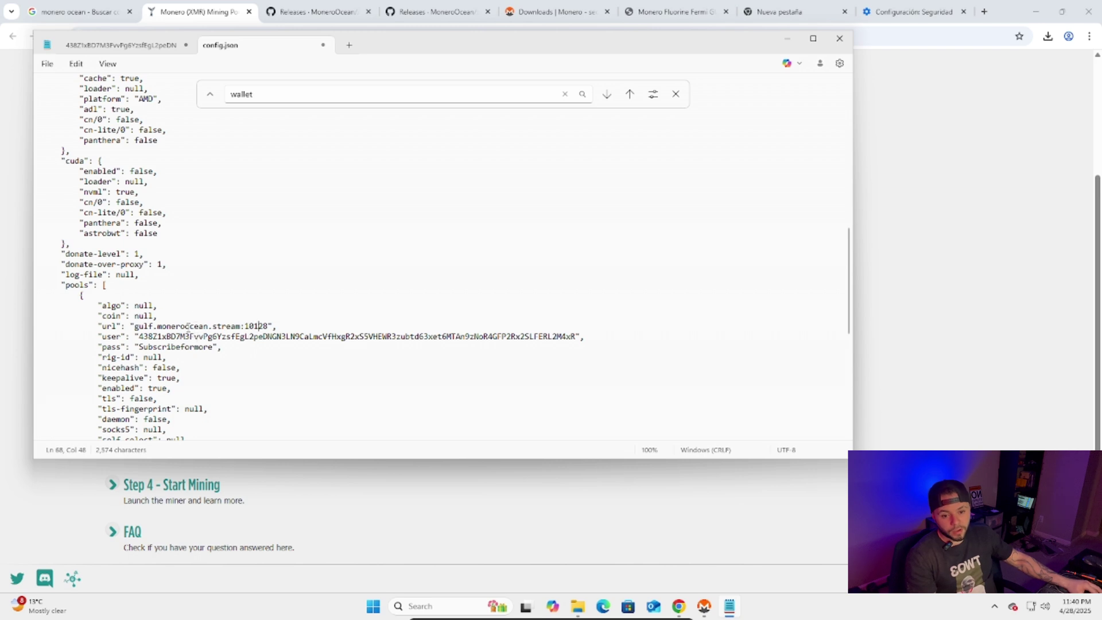
Review the pass and wallet user values, save config.json and close Notepad
double_click(180, 347)
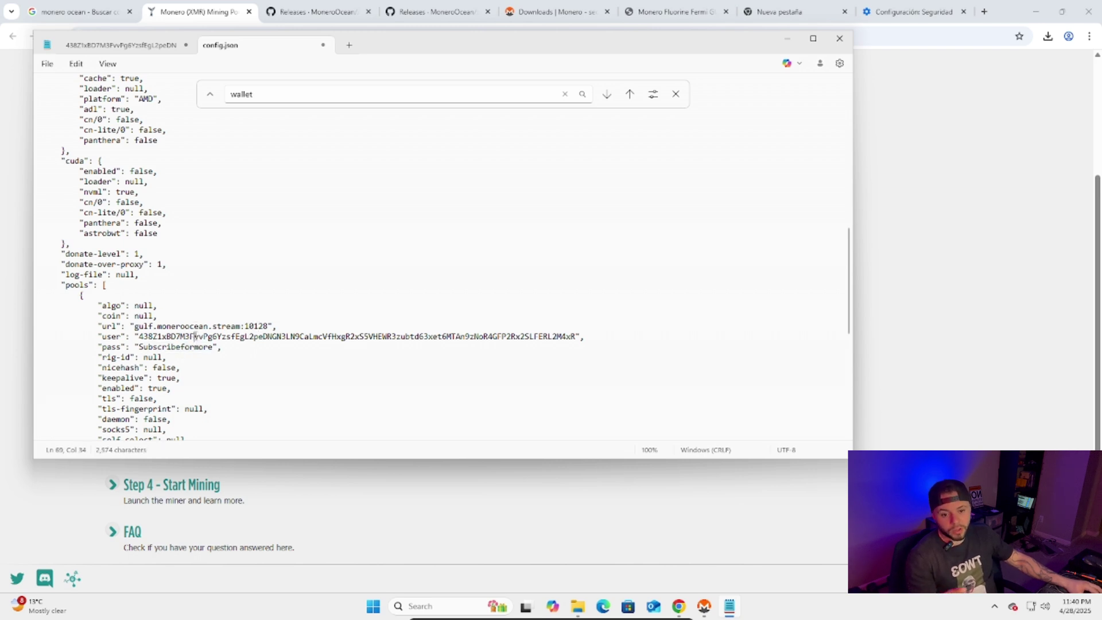
double_click(196, 338)
left_click(449, 275)
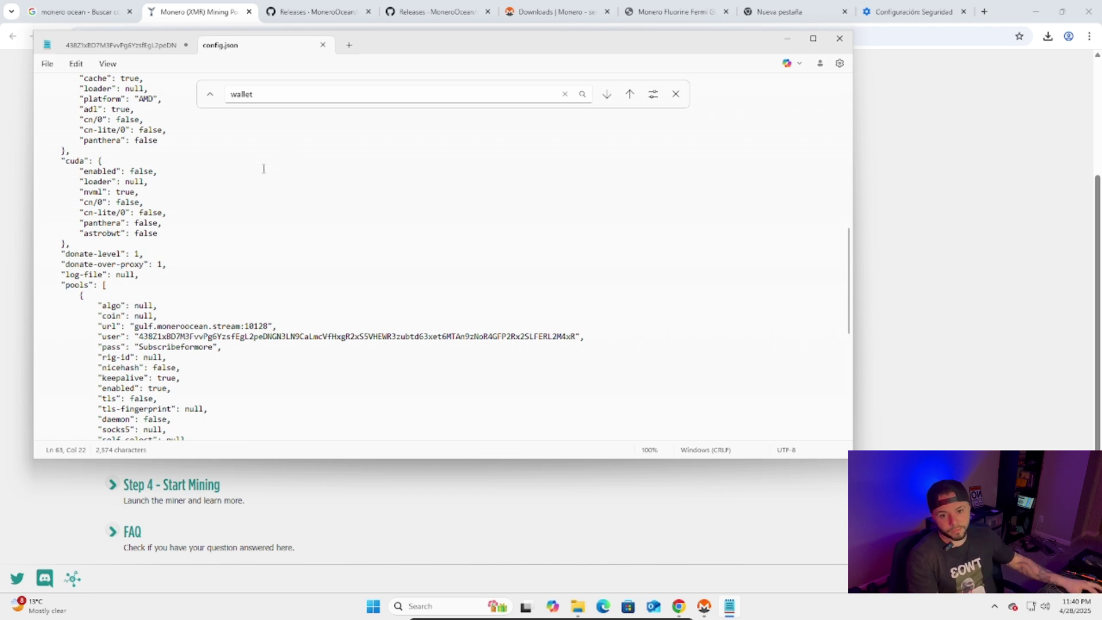
left_click(47, 64)
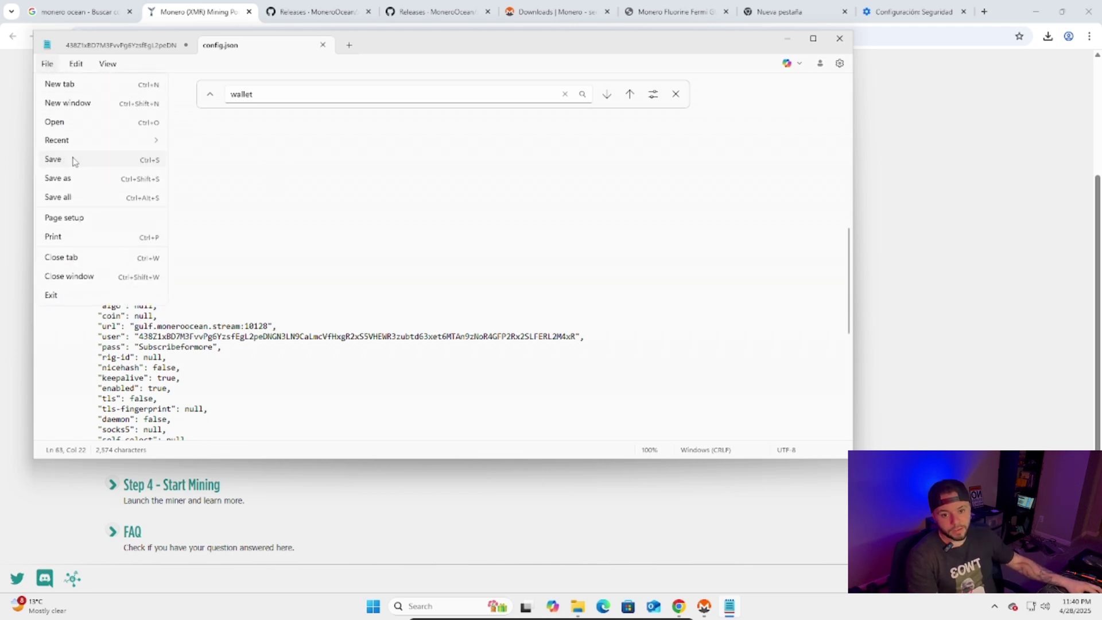
left_click(74, 159)
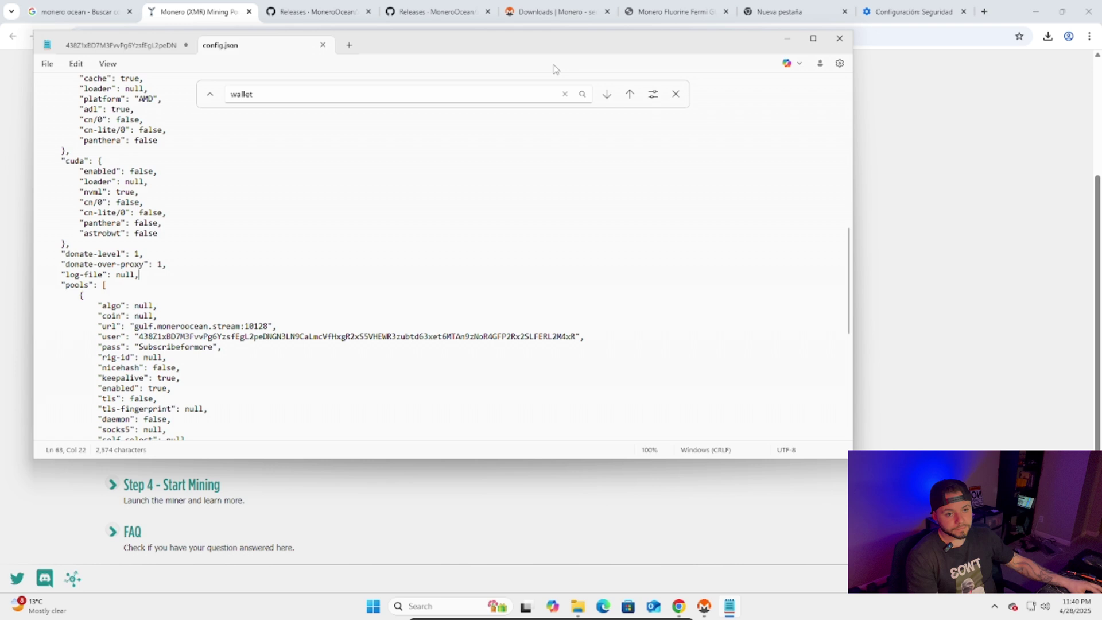
left_click(839, 38)
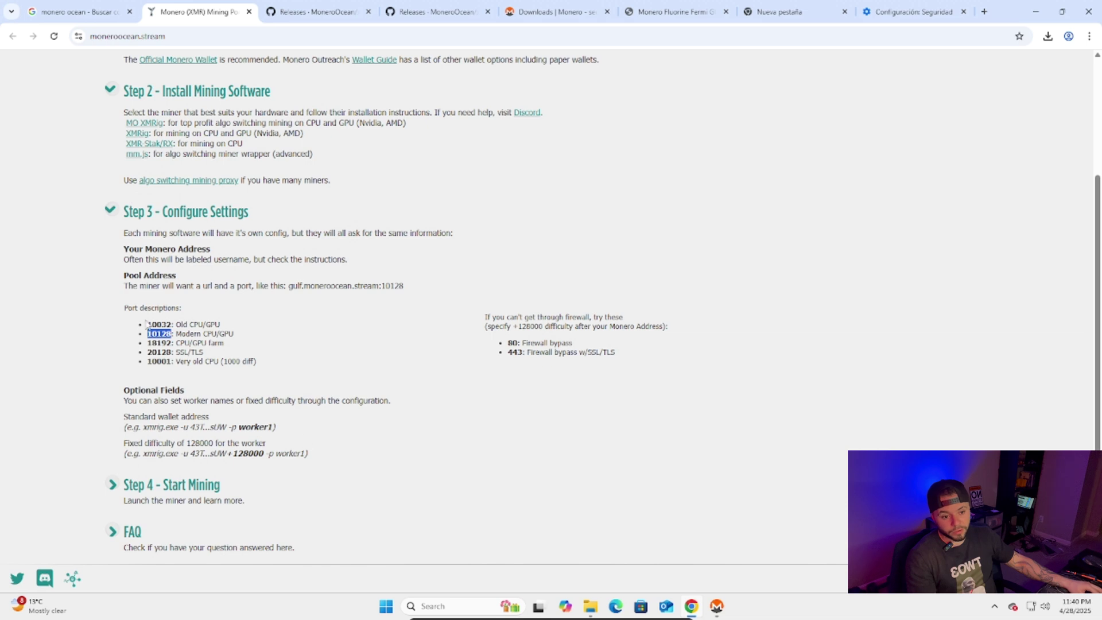
Expand Start Mining to show 0% fee and 0.003 XMR minimum payout, then go to Desktop in Explorer
left_click(159, 215)
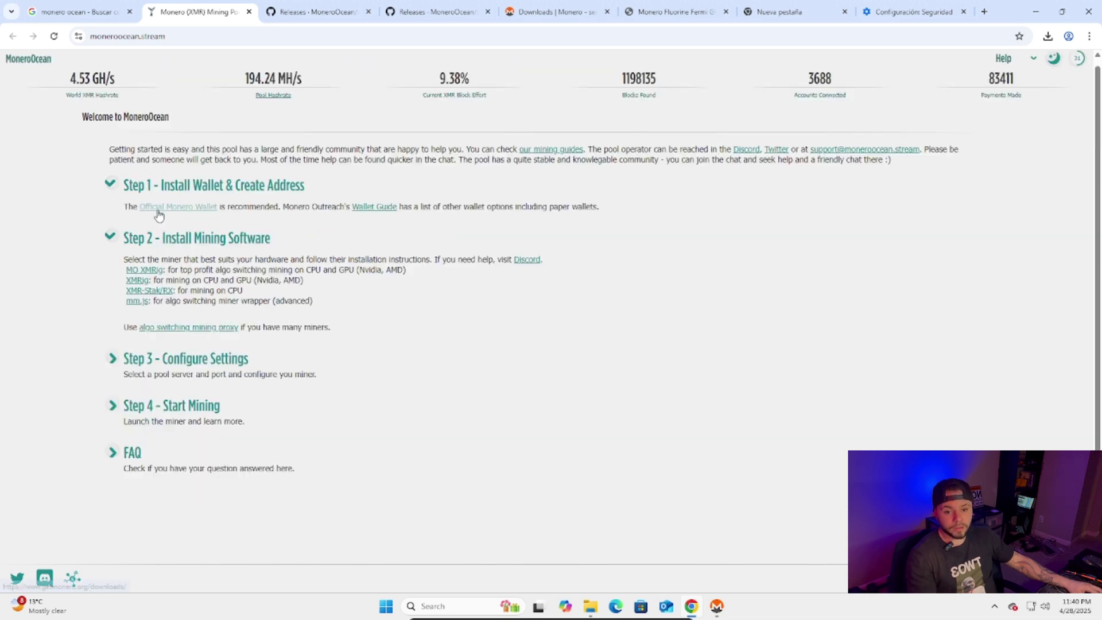
left_click(113, 187)
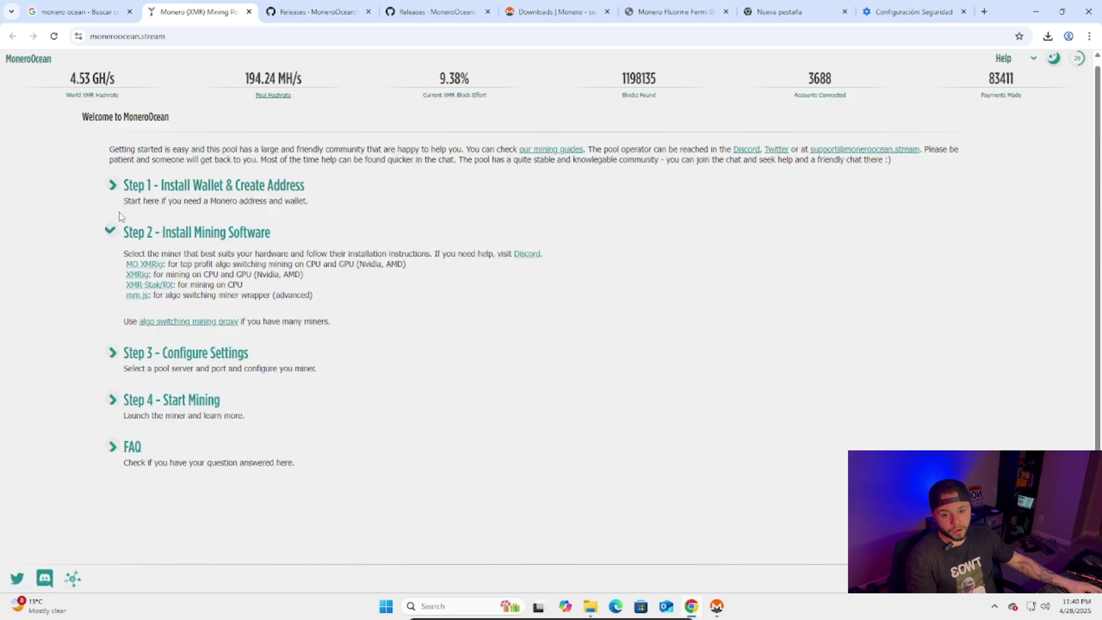
left_click(110, 233)
left_click(113, 333)
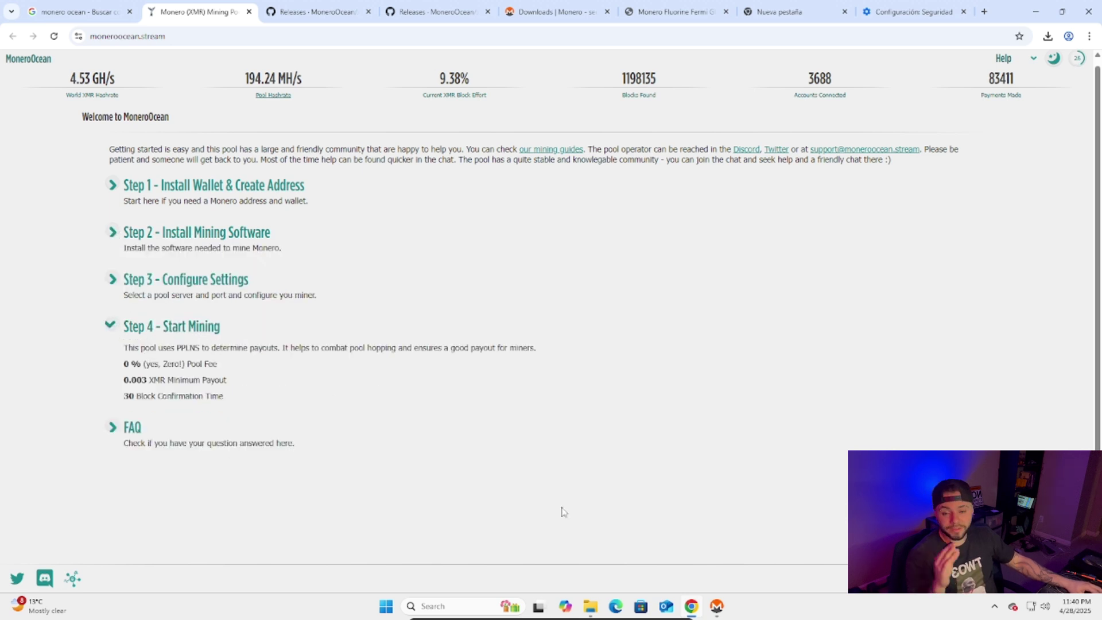
left_click(593, 608)
left_click(278, 281)
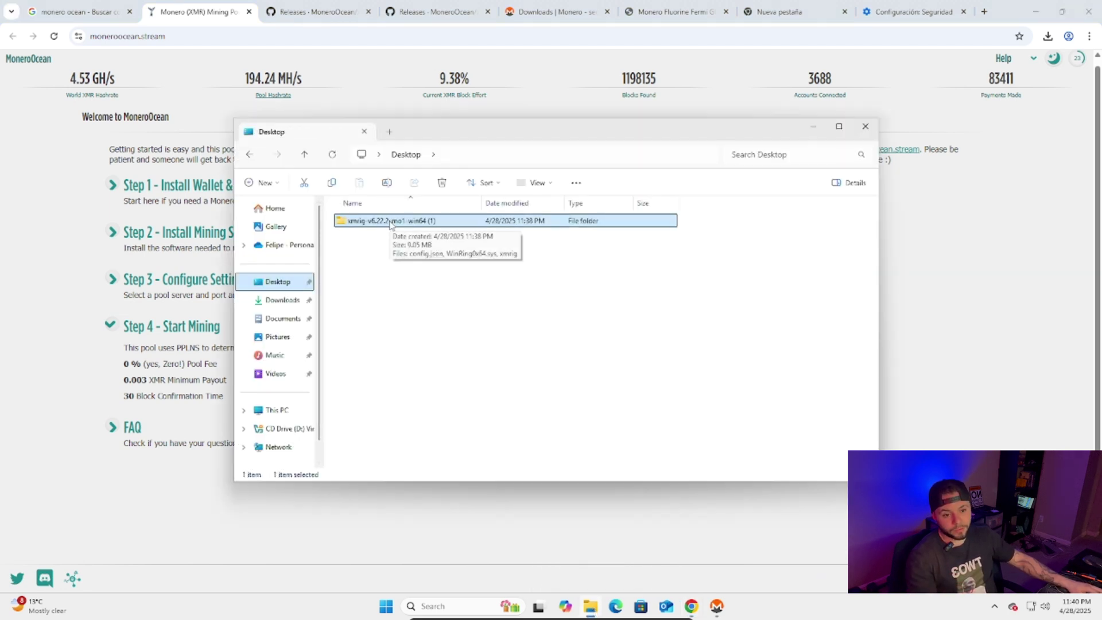
Open the xmrig folder and launch Notepad from the Start search
double_click(391, 220)
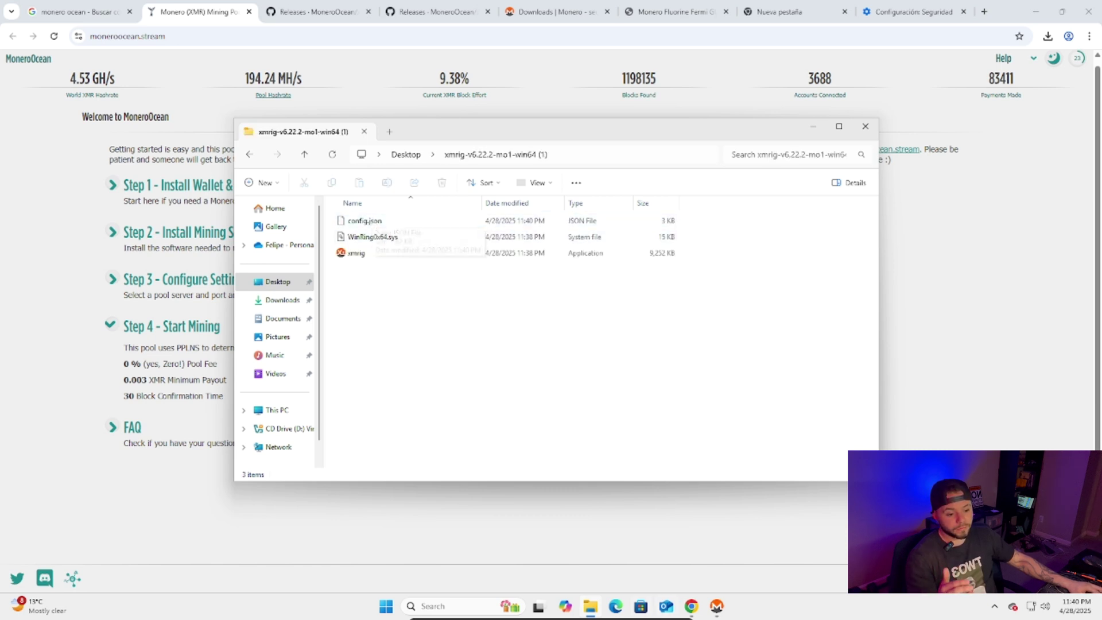
left_click(395, 613)
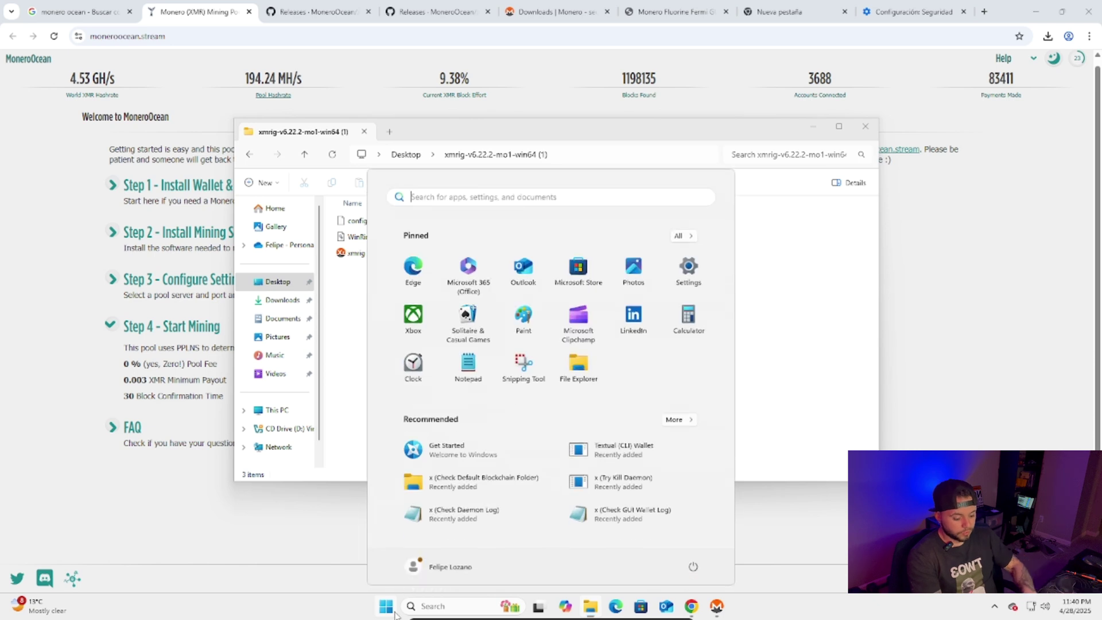
type("notepad")
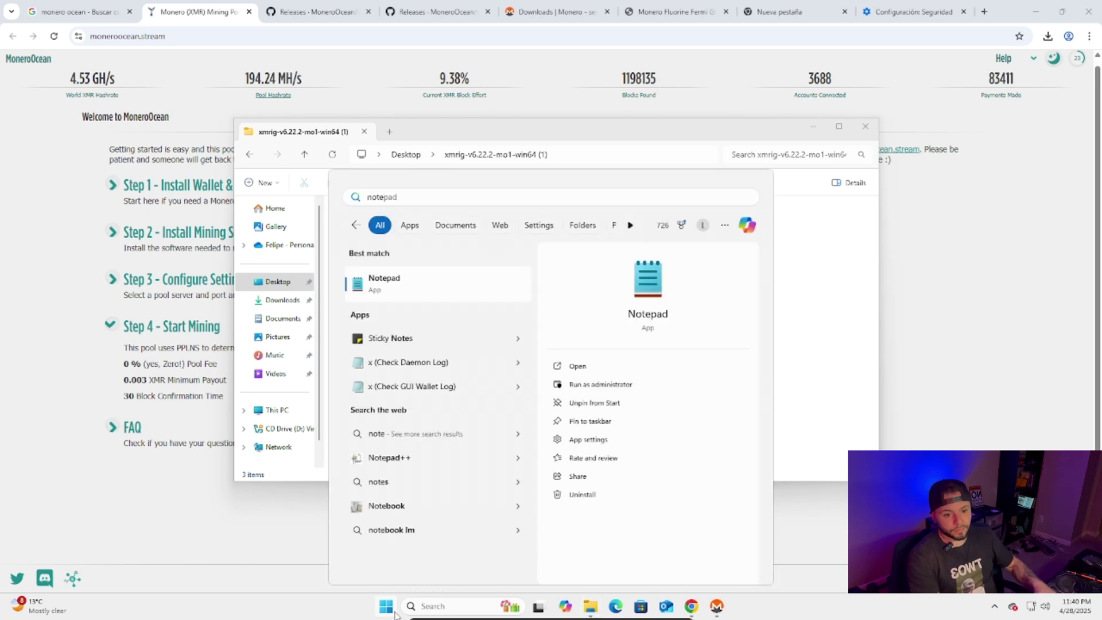
key("Return")
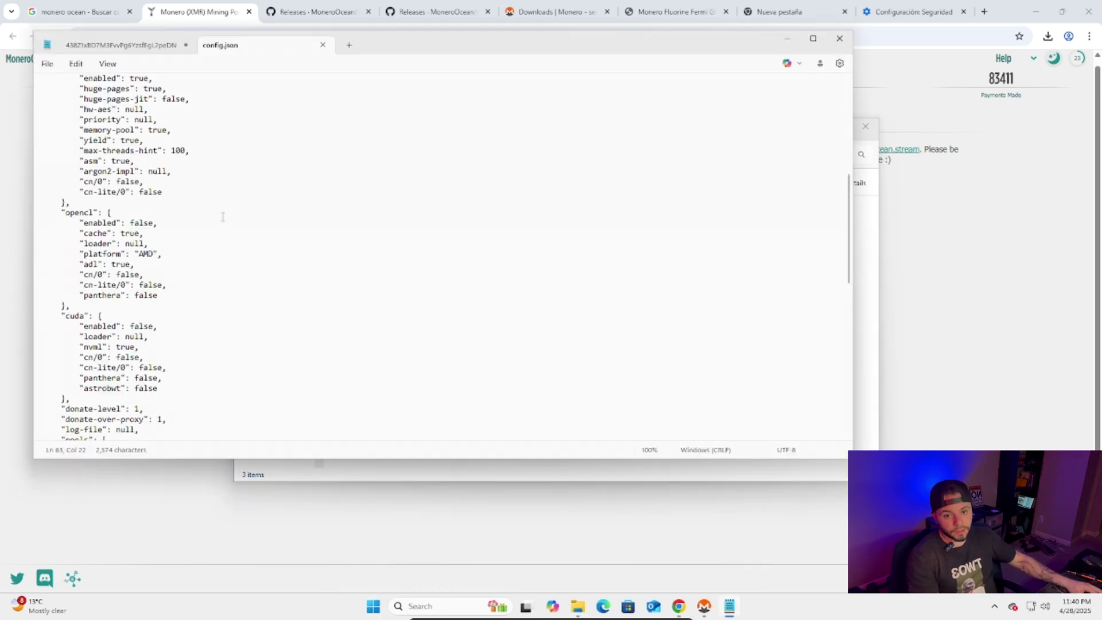
Inspect the wallet user, port 10128 and pass values in config.json, then minimize Notepad
scroll(213, 275, "up", 6)
scroll(212, 277, "down", 15)
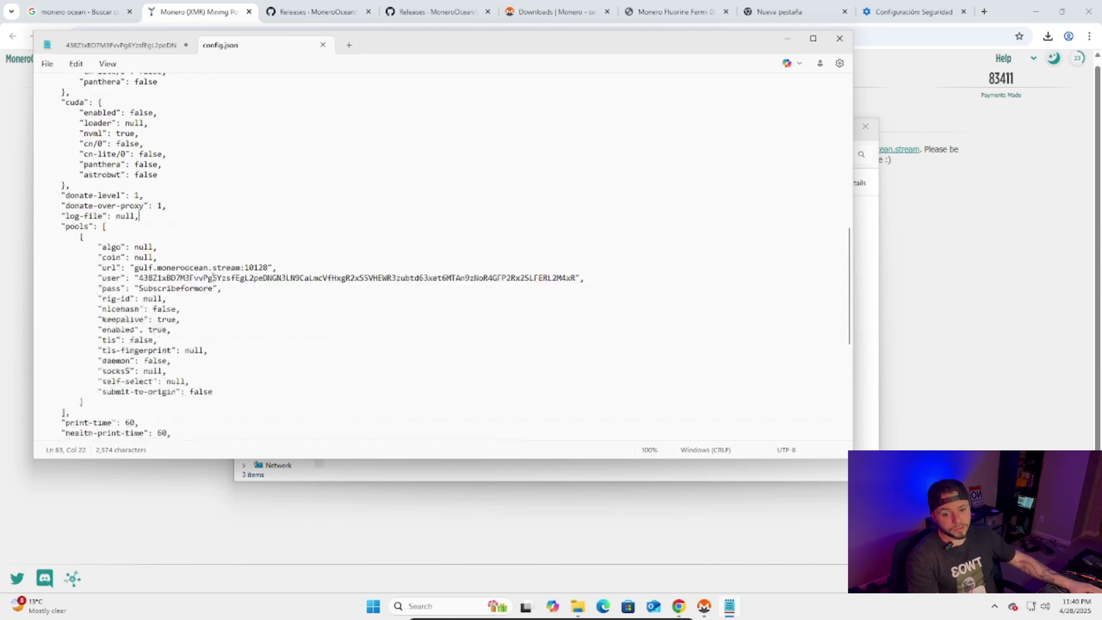
scroll(292, 223, "up", 1)
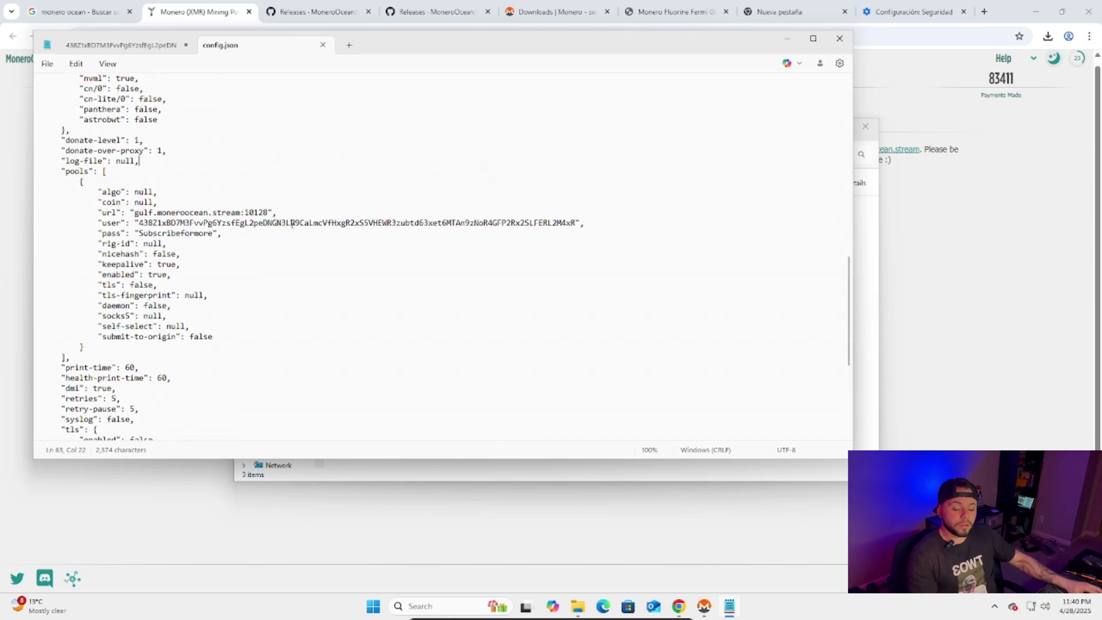
double_click(292, 223)
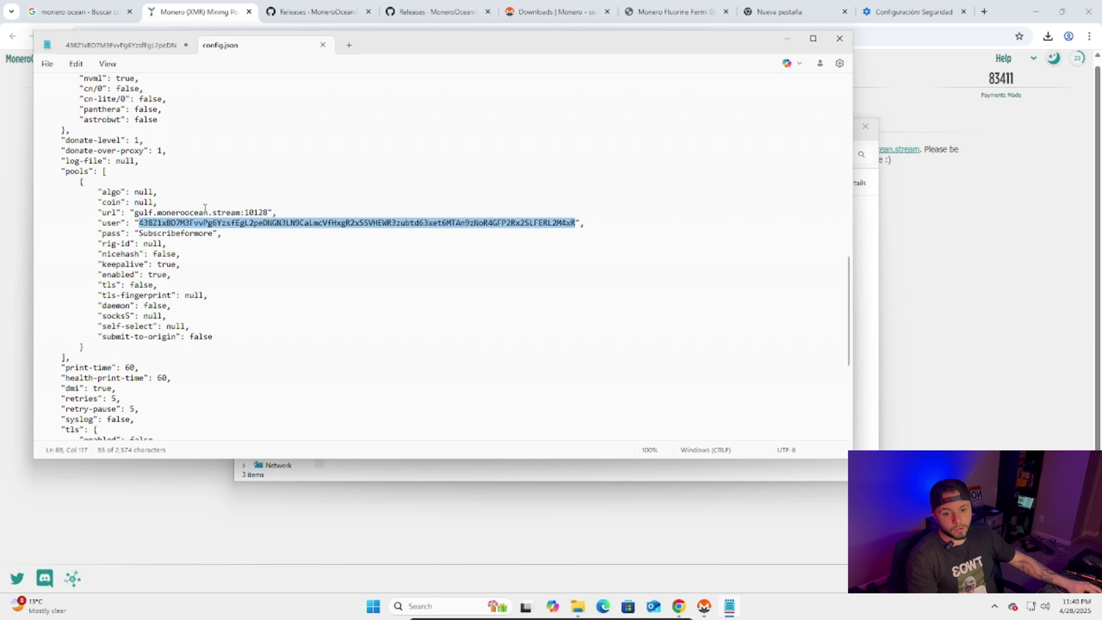
double_click(257, 213)
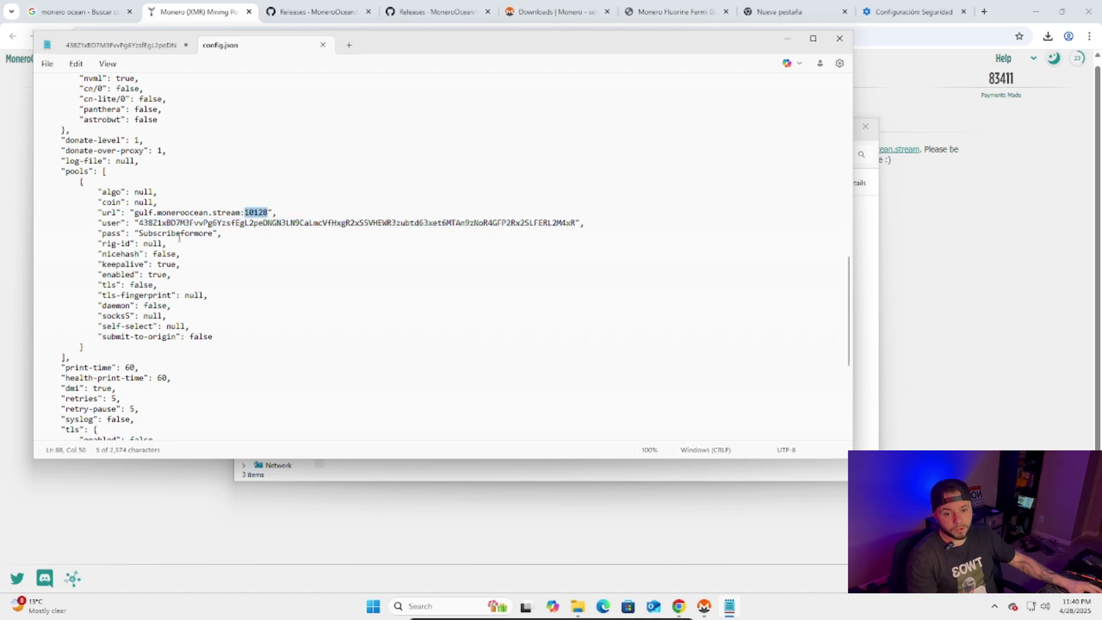
double_click(178, 234)
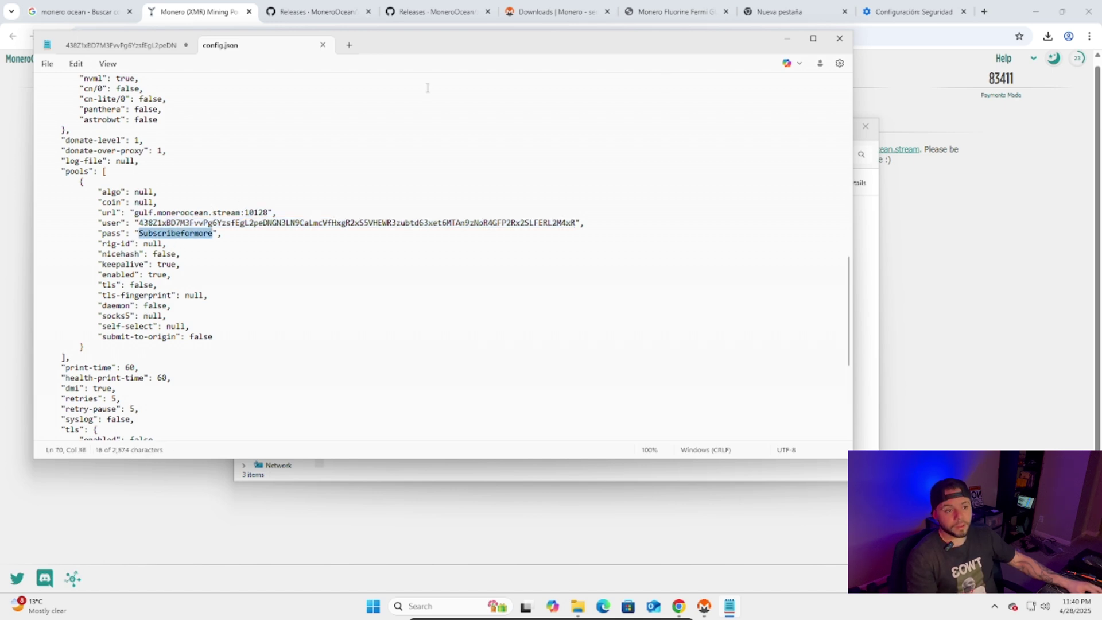
left_click(787, 38)
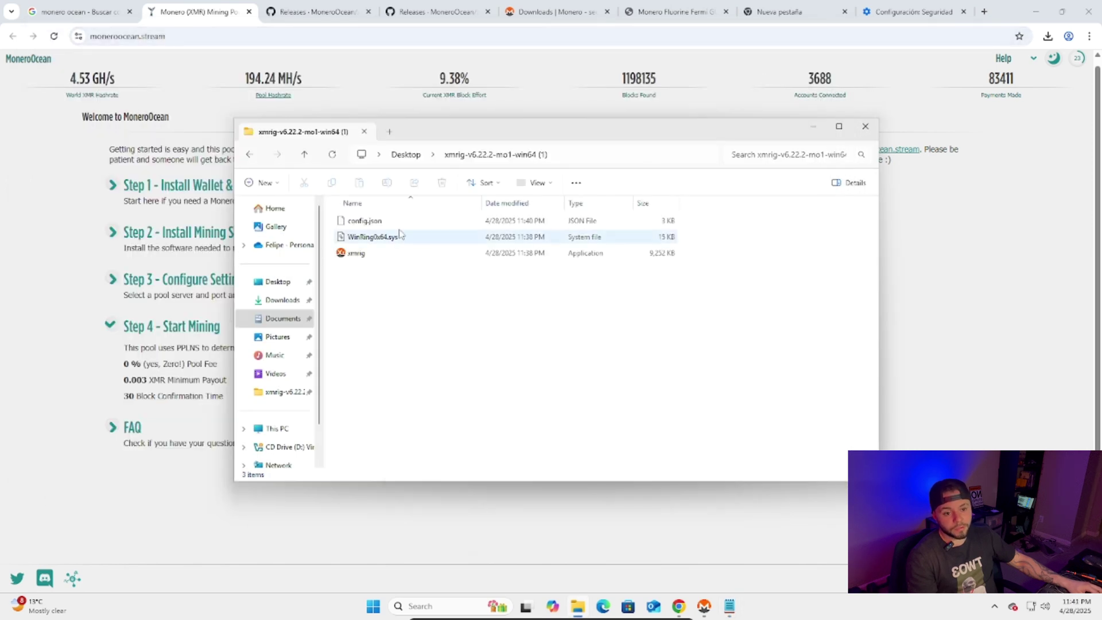
Launch xmrig.exe in a maximized console, hide Explorer, and bring the miner console back
double_click(396, 258)
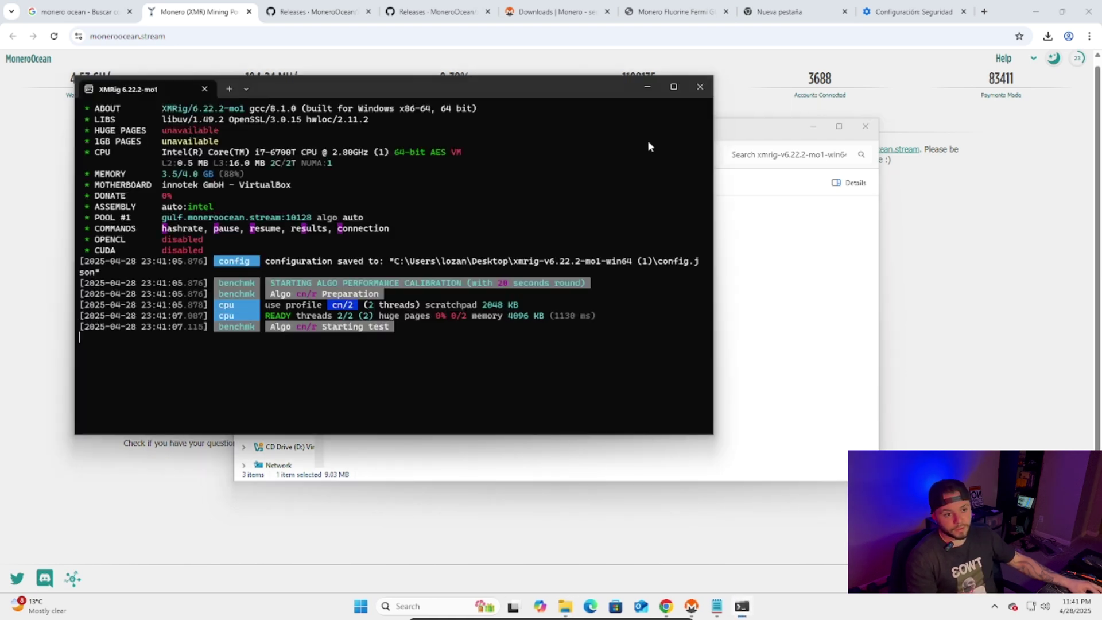
left_click(673, 87)
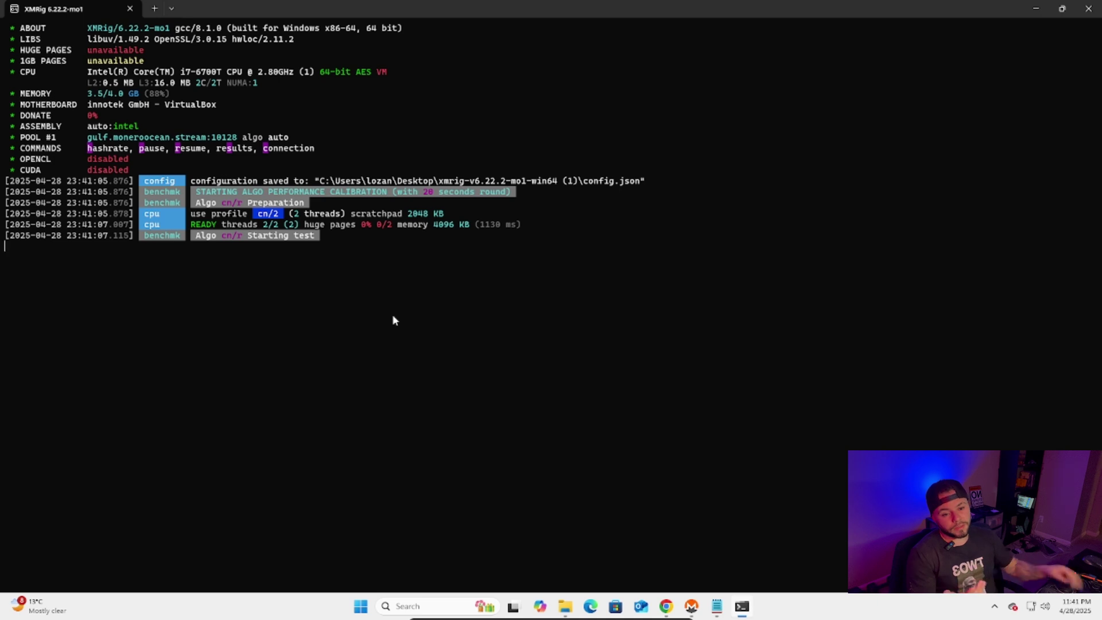
left_click(1034, 9)
left_click(143, 476)
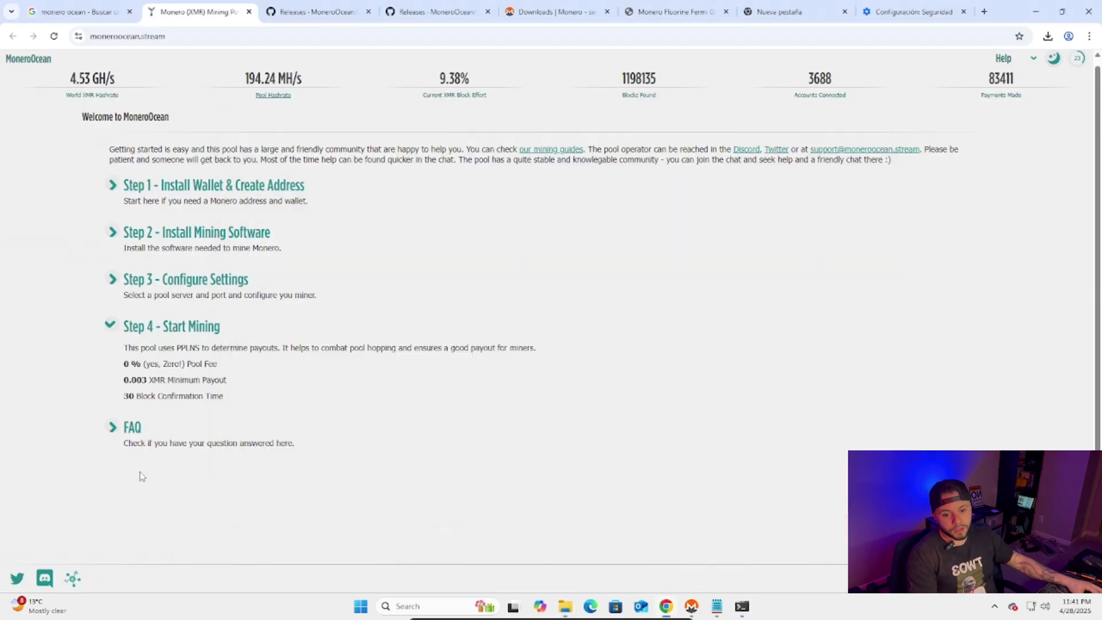
left_click(747, 609)
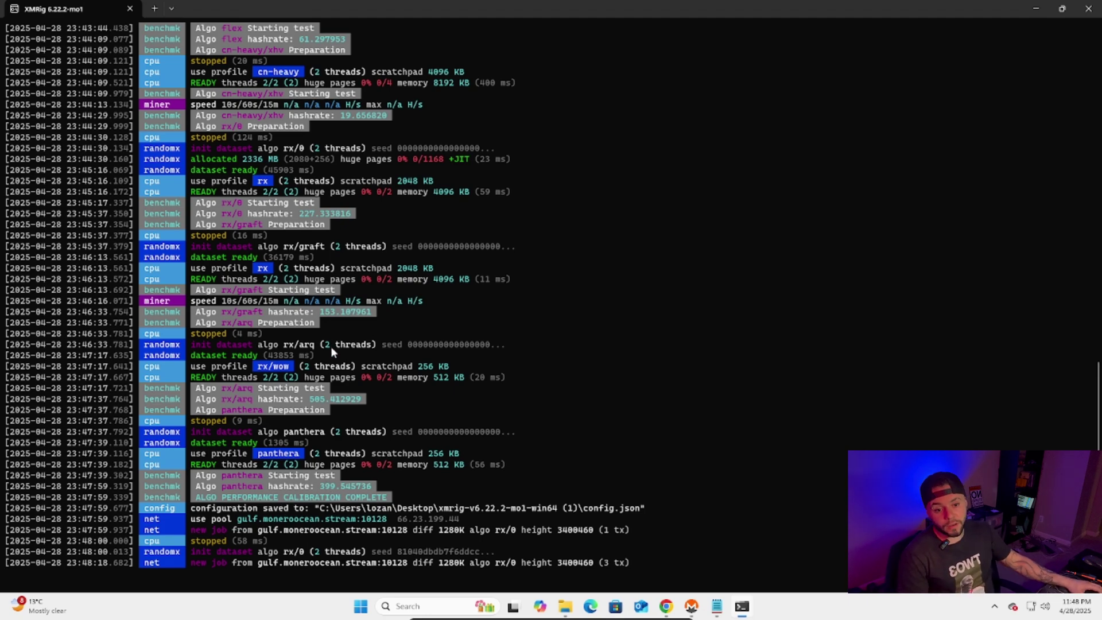
Scroll the miner log up and down to review the per-algorithm benchmark hashrates
scroll(301, 387, "up", 8)
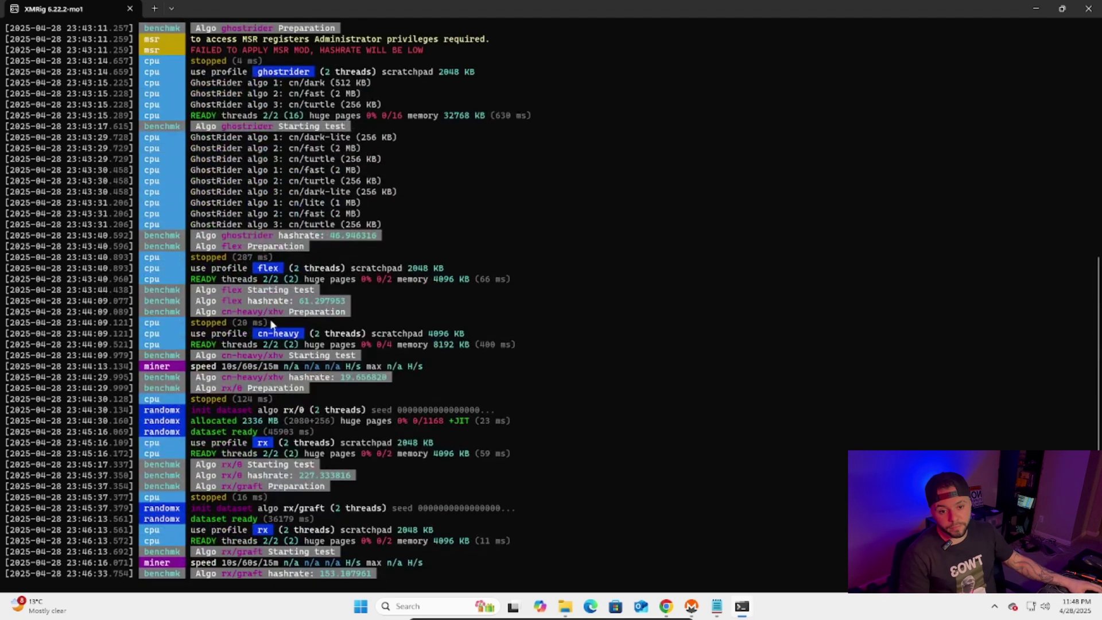
scroll(272, 324, "up", 7)
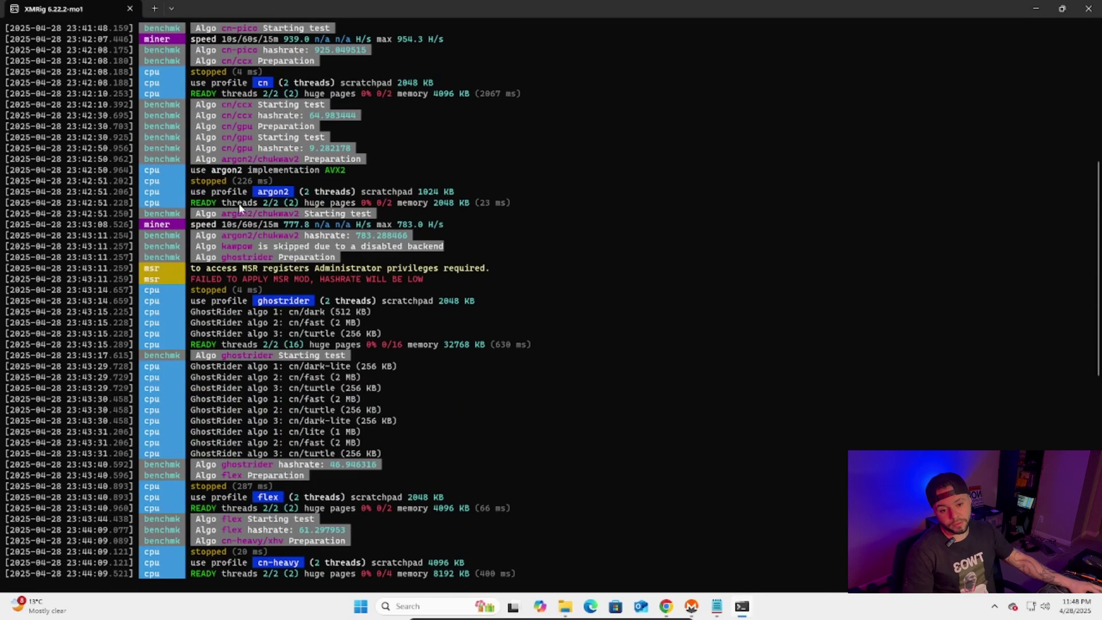
scroll(237, 206, "down", 9)
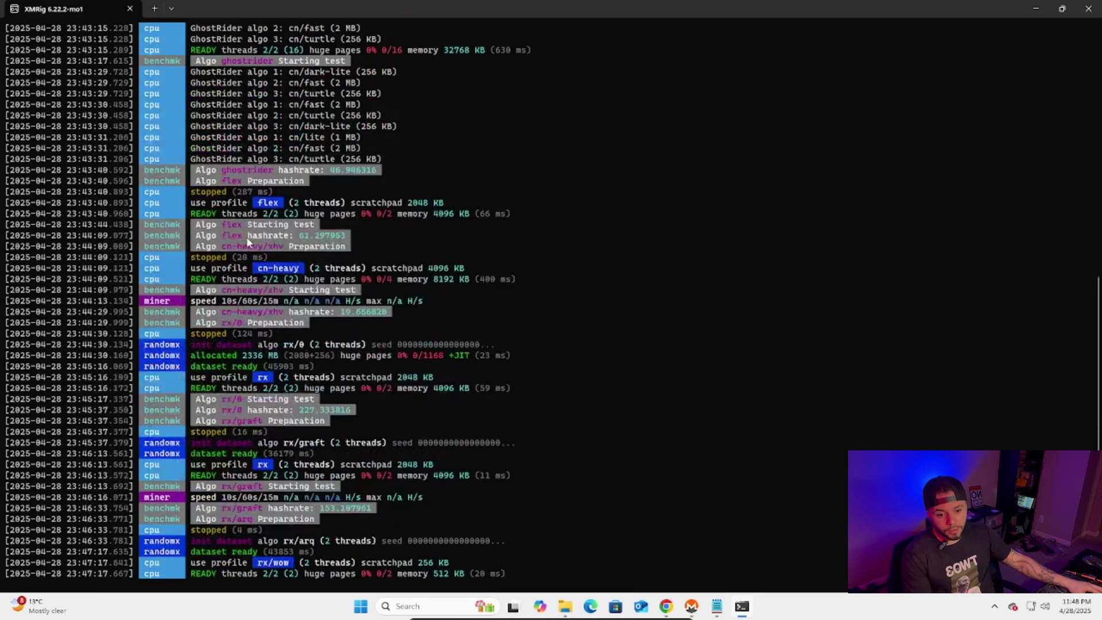
scroll(246, 236, "down", 7)
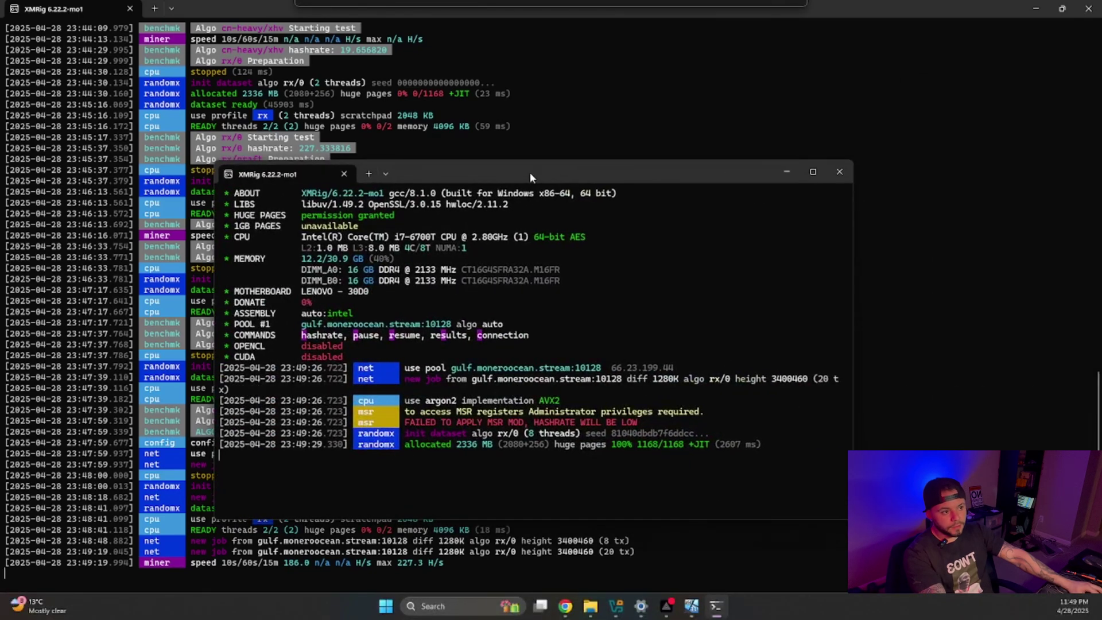
Maximize the second miner console, restore it to a window, then maximize it again
left_click(812, 171)
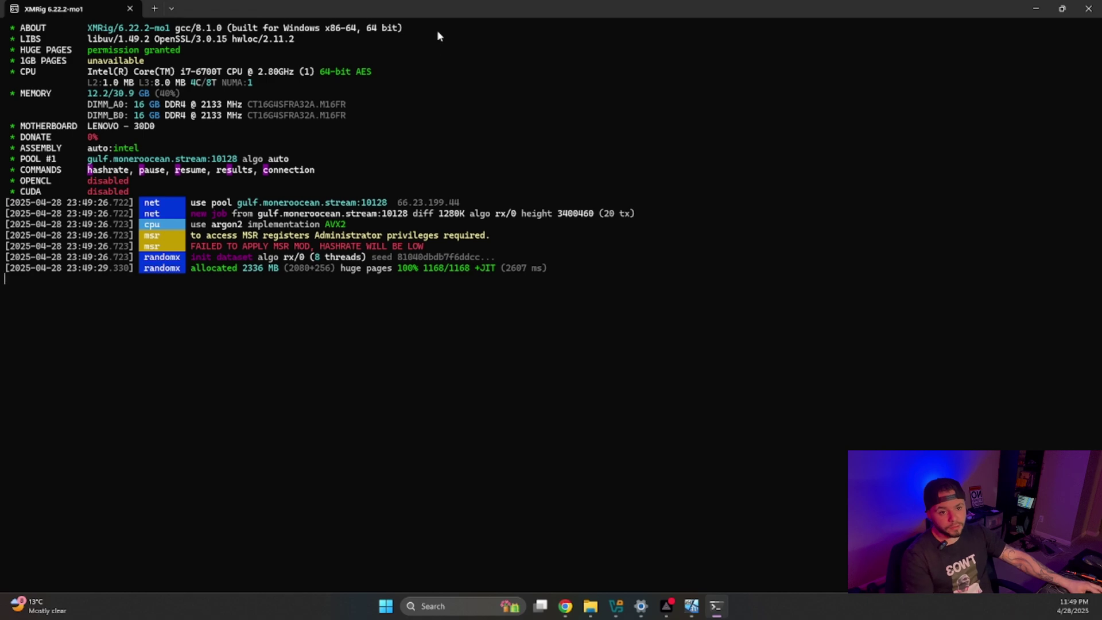
left_click_drag(432, 9, 447, 47)
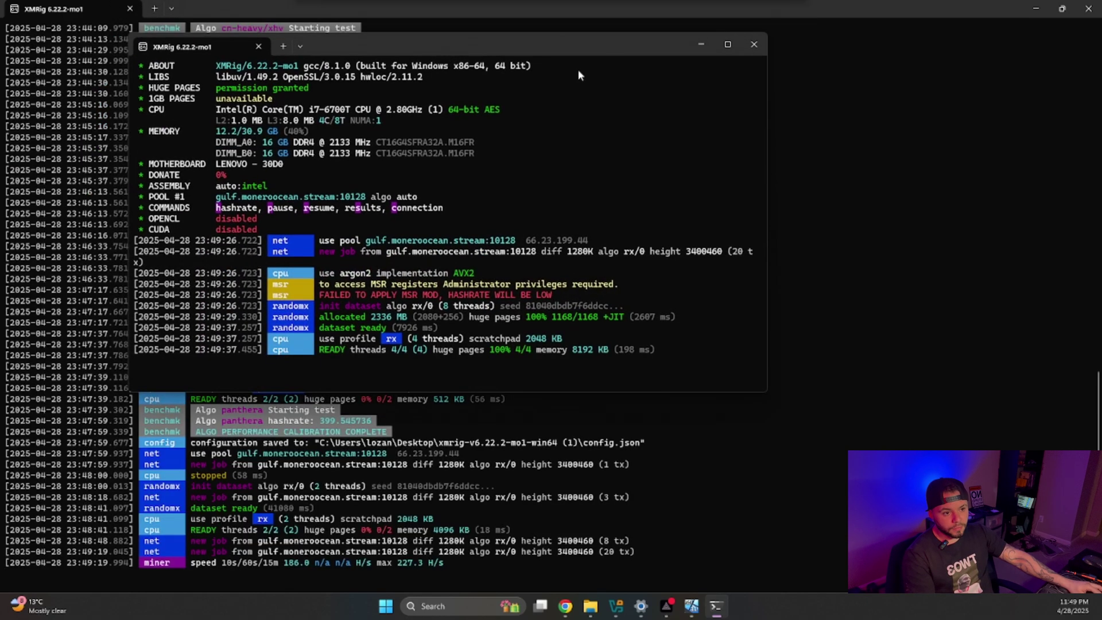
left_click(726, 45)
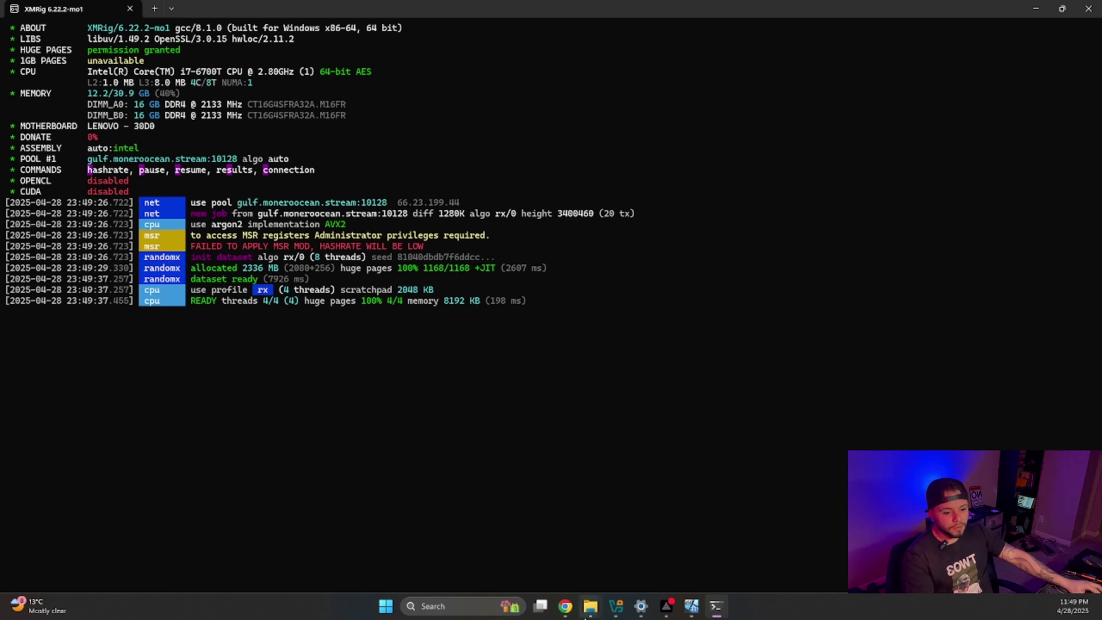
mouse_move(591, 609)
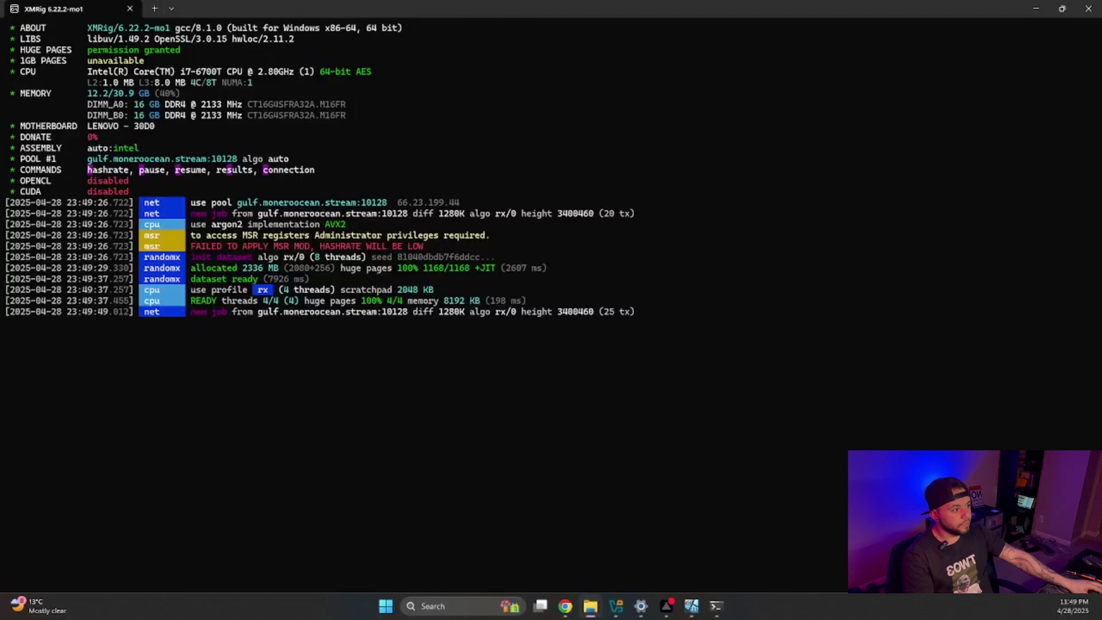
Confirm xmrig.exe in xmrig-v6.22.2-mo1-win64 is version 6.22.2, then move the folder window aside
left_click_drag(947, 156, 446, 177)
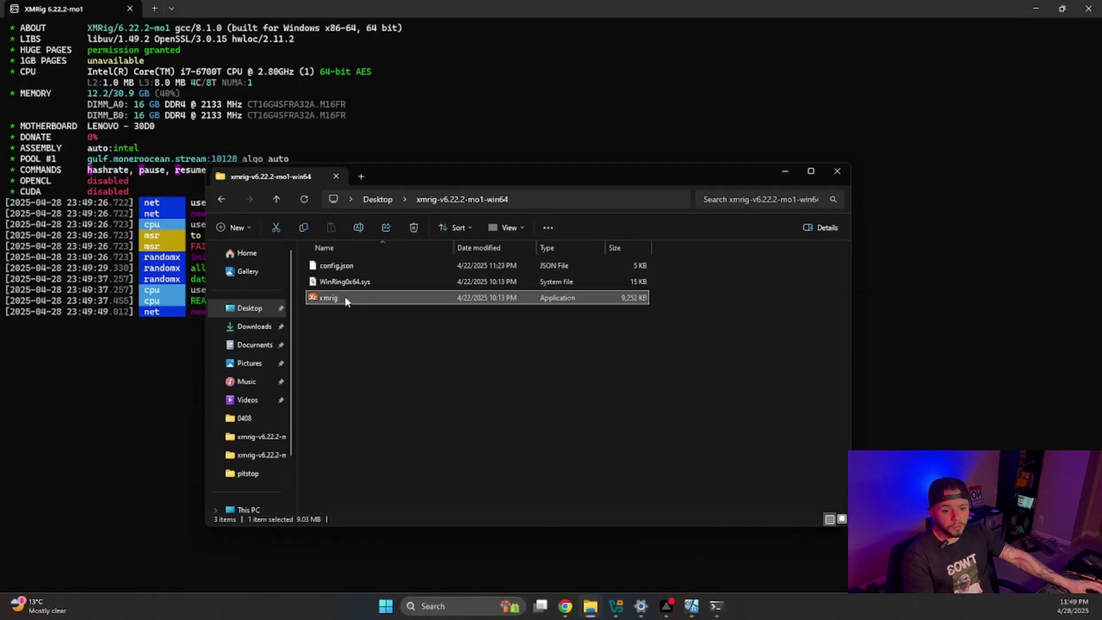
mouse_move(345, 301)
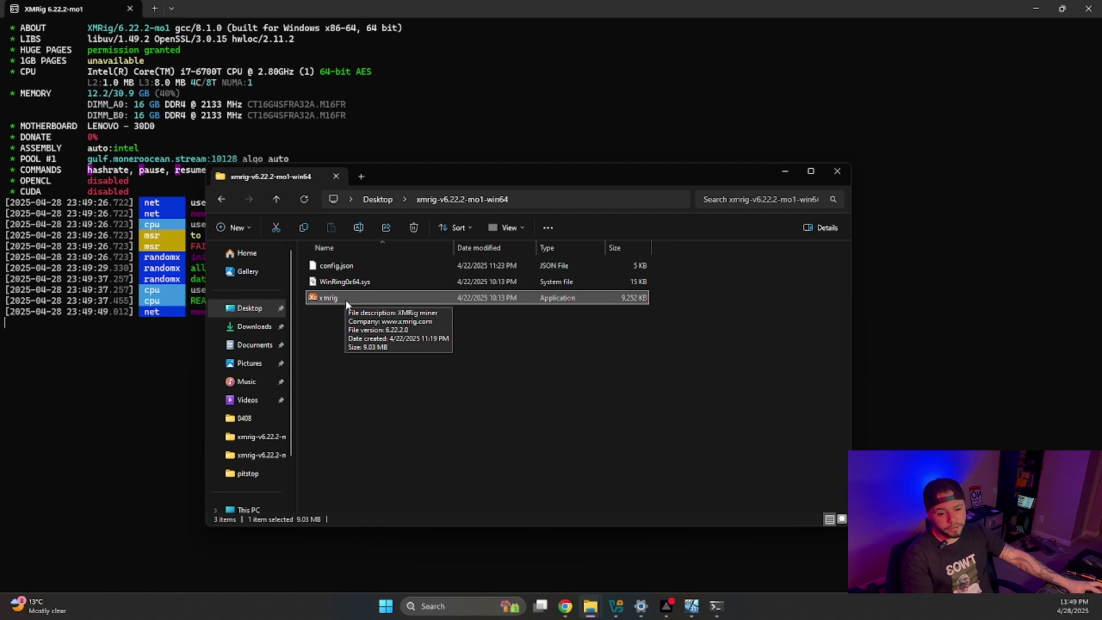
left_click_drag(709, 172, 1090, 162)
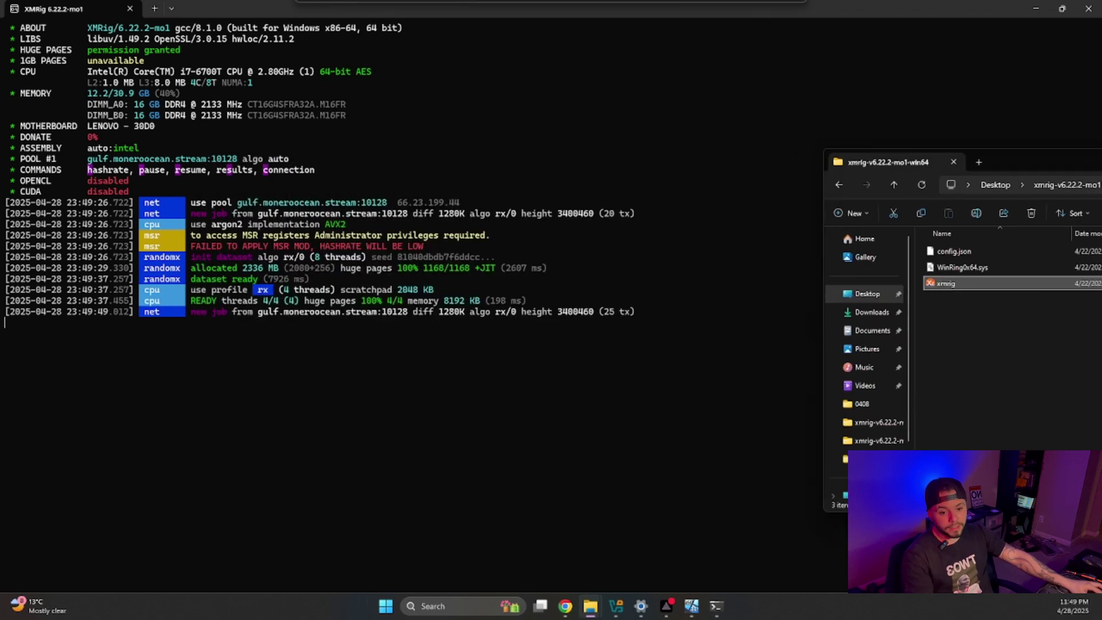
key("alt+Tab")
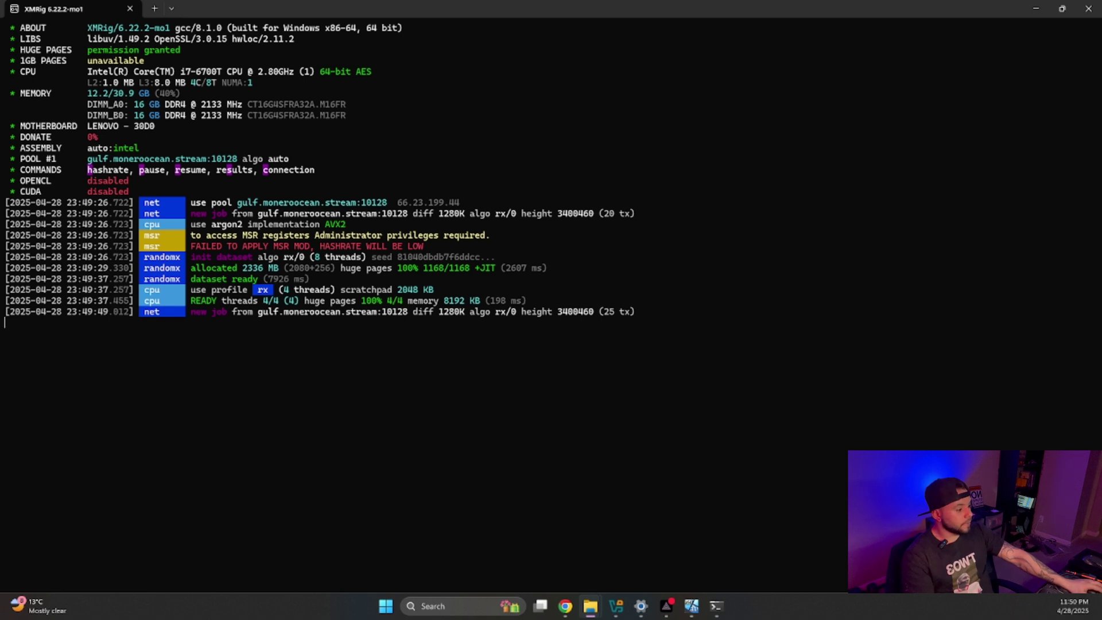
Bring Chrome in front of the miner and maximize it on a blank new tab
key("alt+Tab")
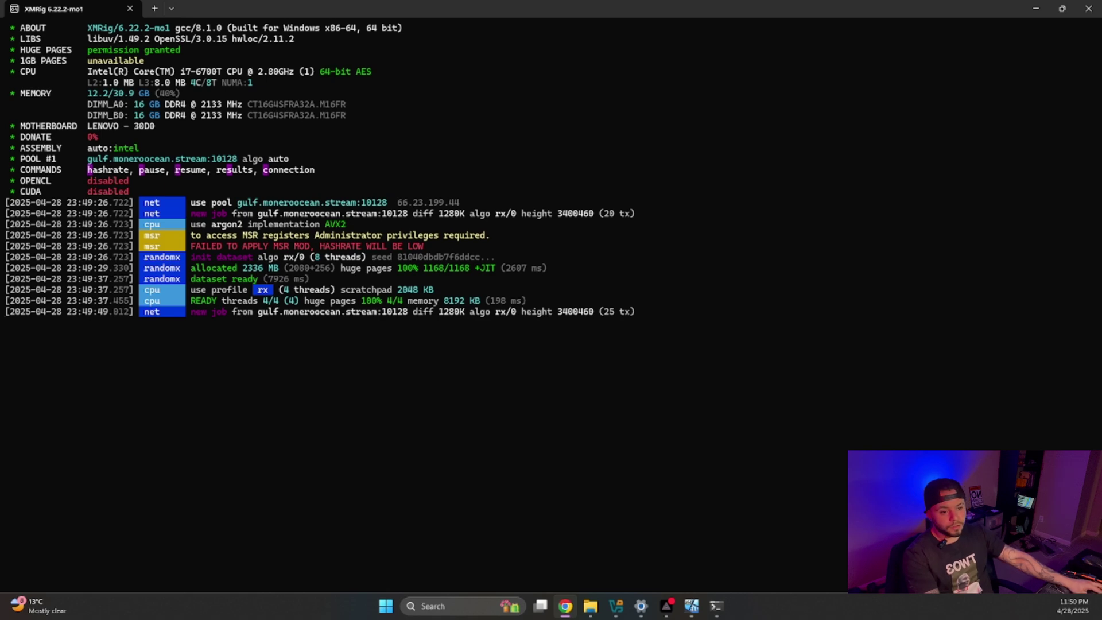
key("alt+Tab")
left_click_drag(653, 129, 603, 3)
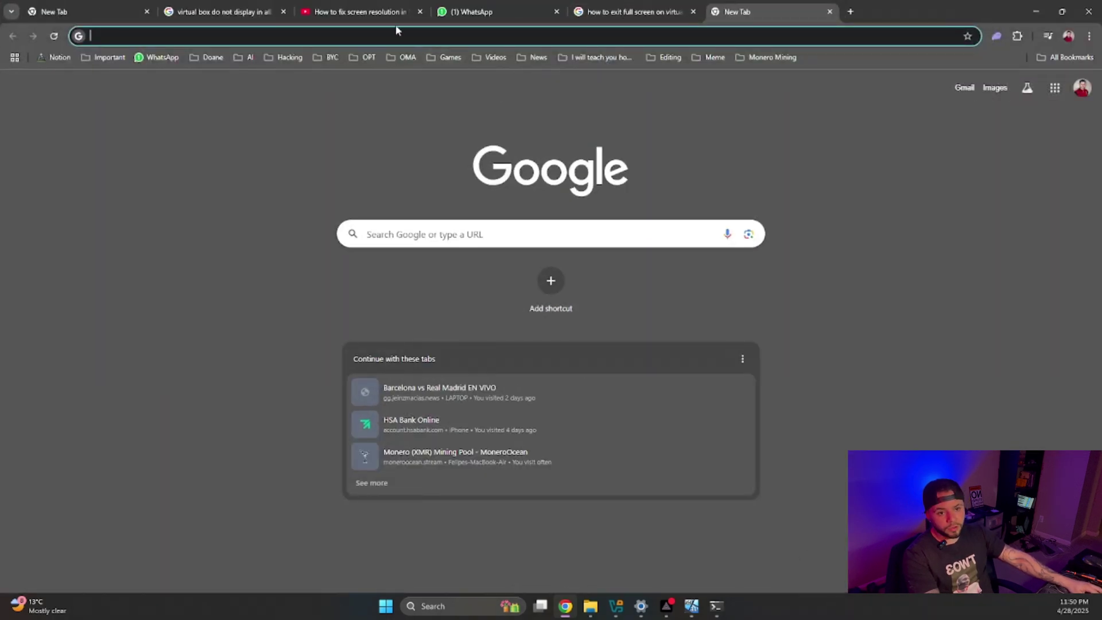
Search 'monero', open the MoneroOcean wallet dashboard (4 workers, 2.13 KH/s), then return to XMRig
left_click(396, 33)
type("monero")
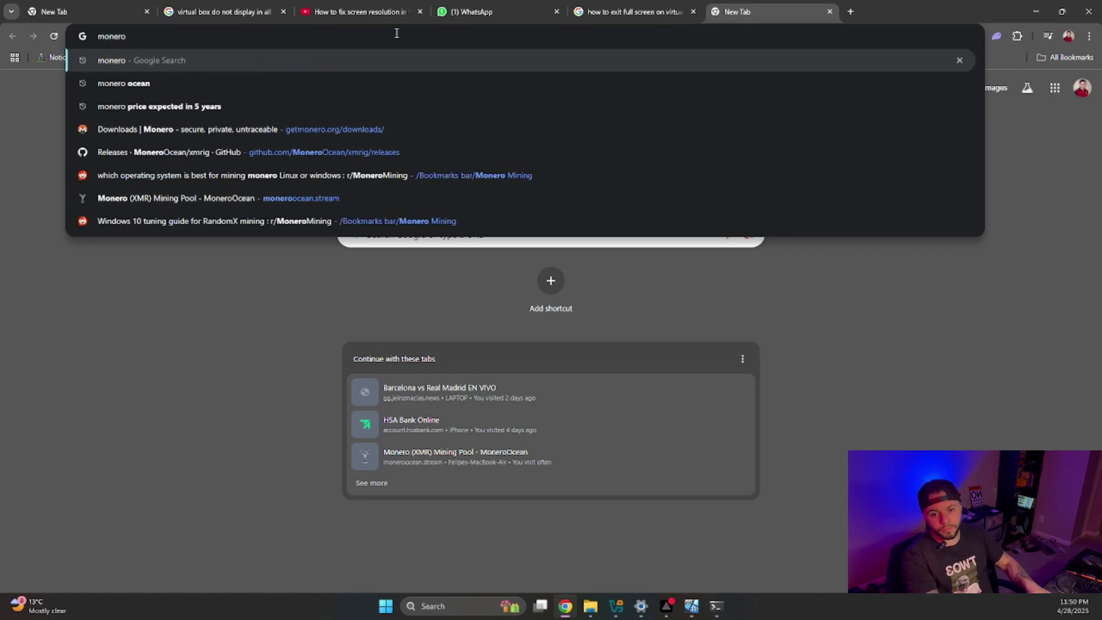
key("Down")
key("Return")
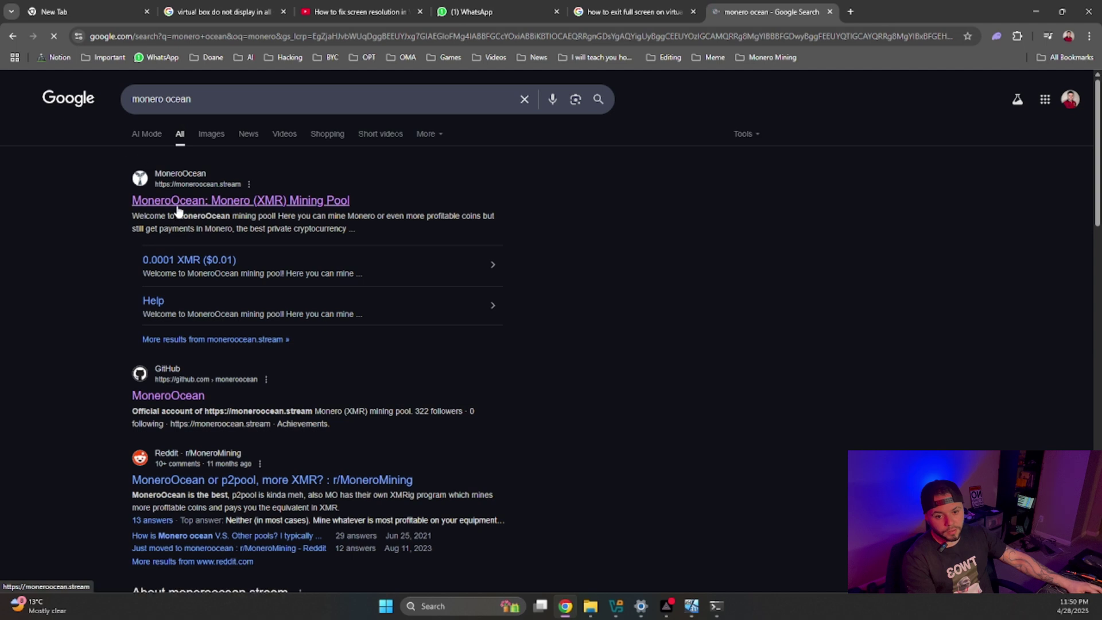
left_click(178, 208)
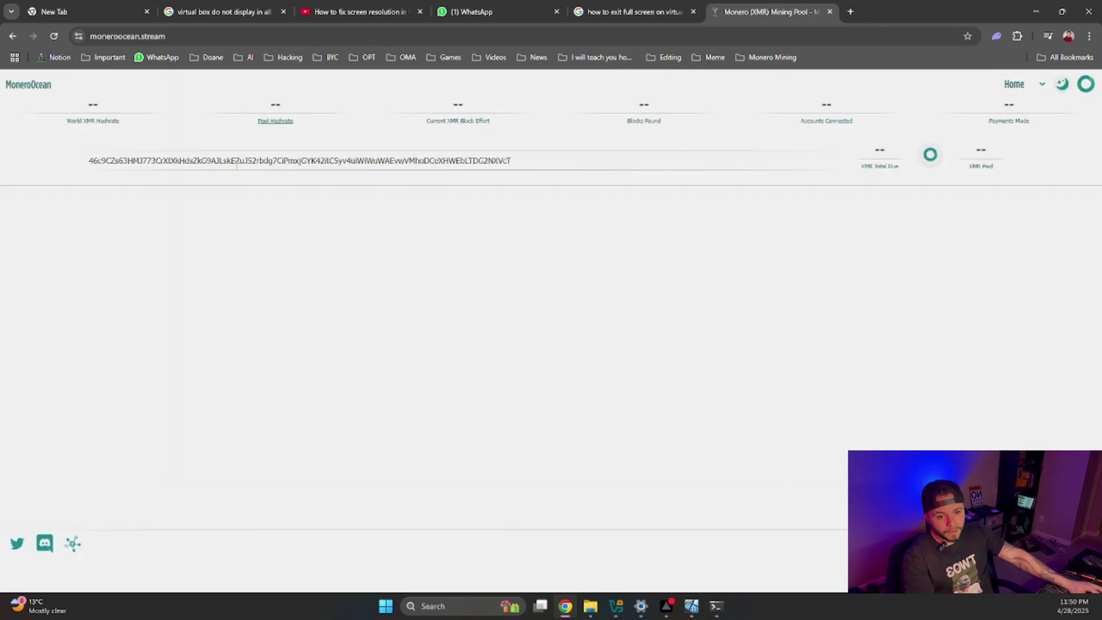
left_click(564, 160)
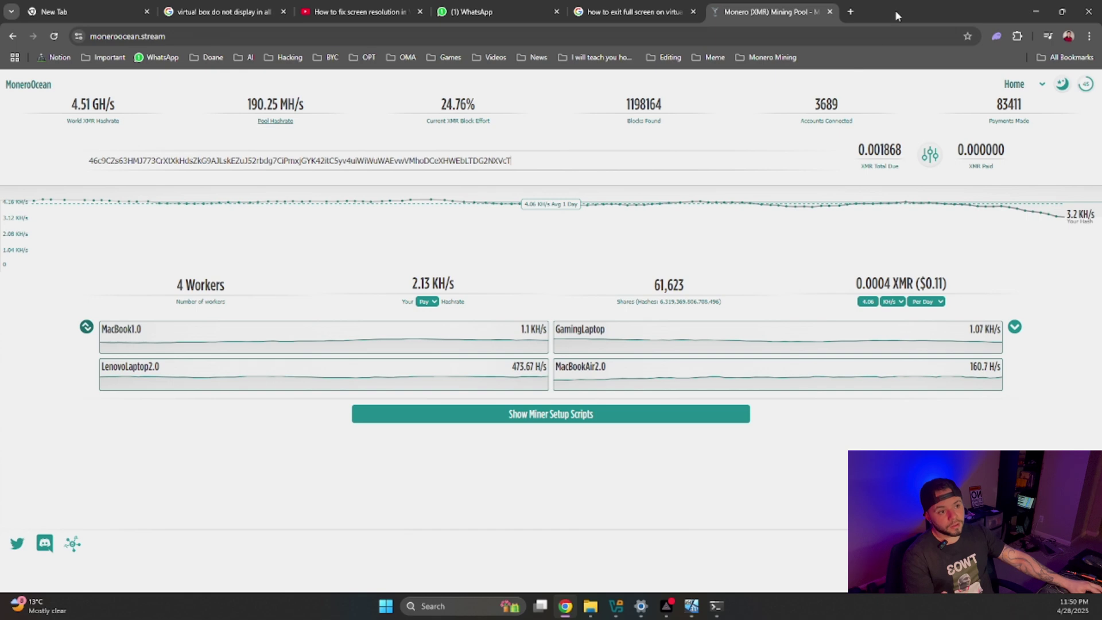
key("alt+Tab")
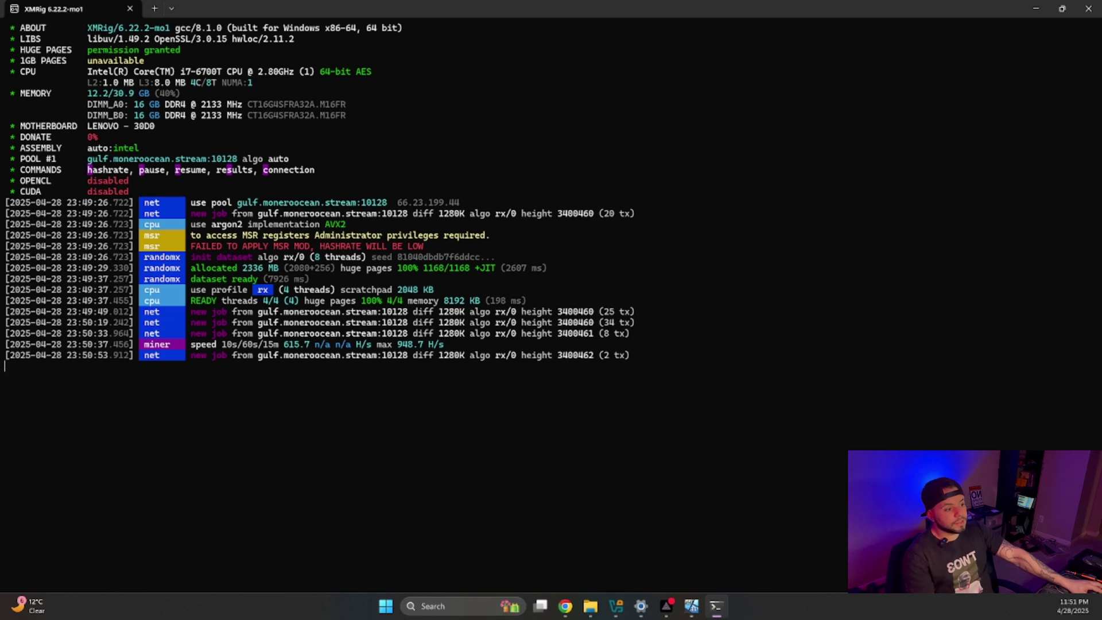
Maximize the MoneroOcean dashboard, clear the wallet address from the lookup field and reload
left_click_drag(1101, 161, 571, 83)
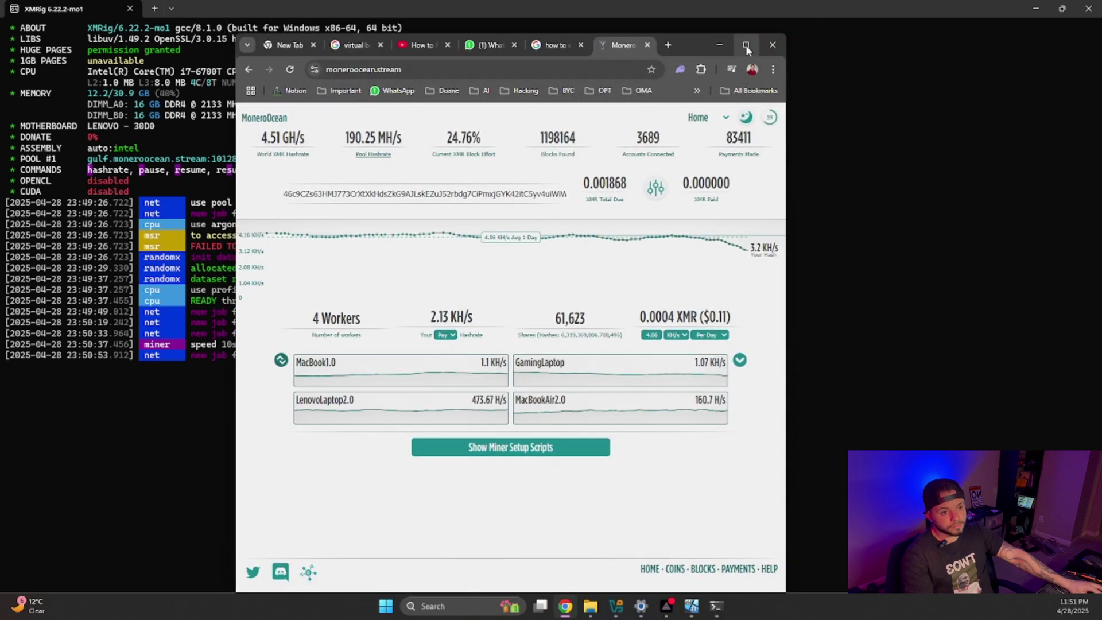
left_click(746, 45)
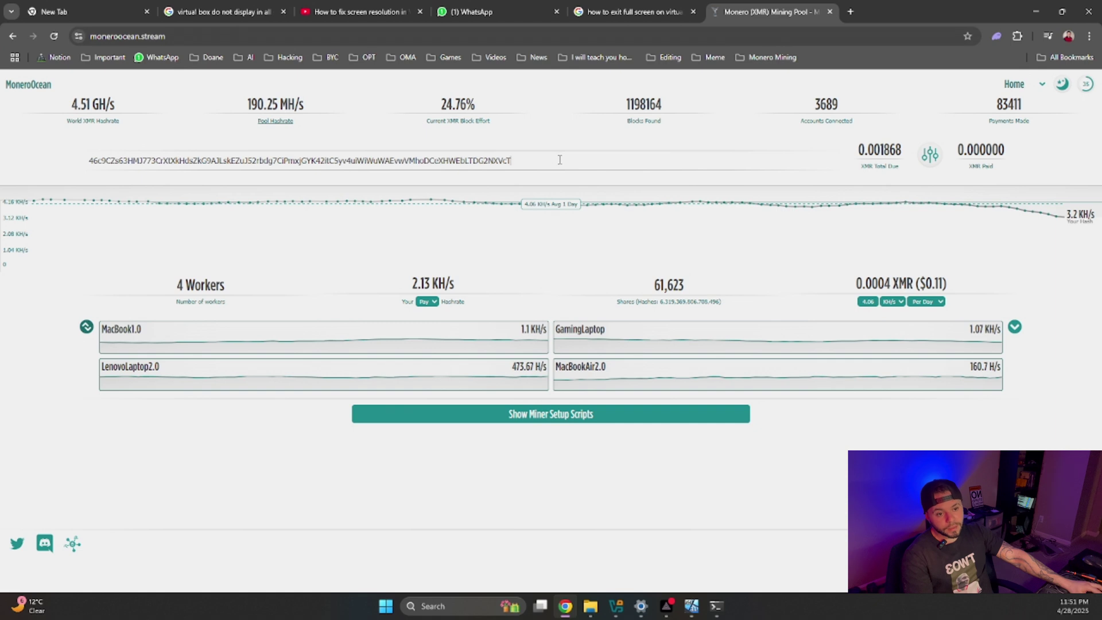
left_click_drag(560, 159, 72, 190)
key("ctrl+c")
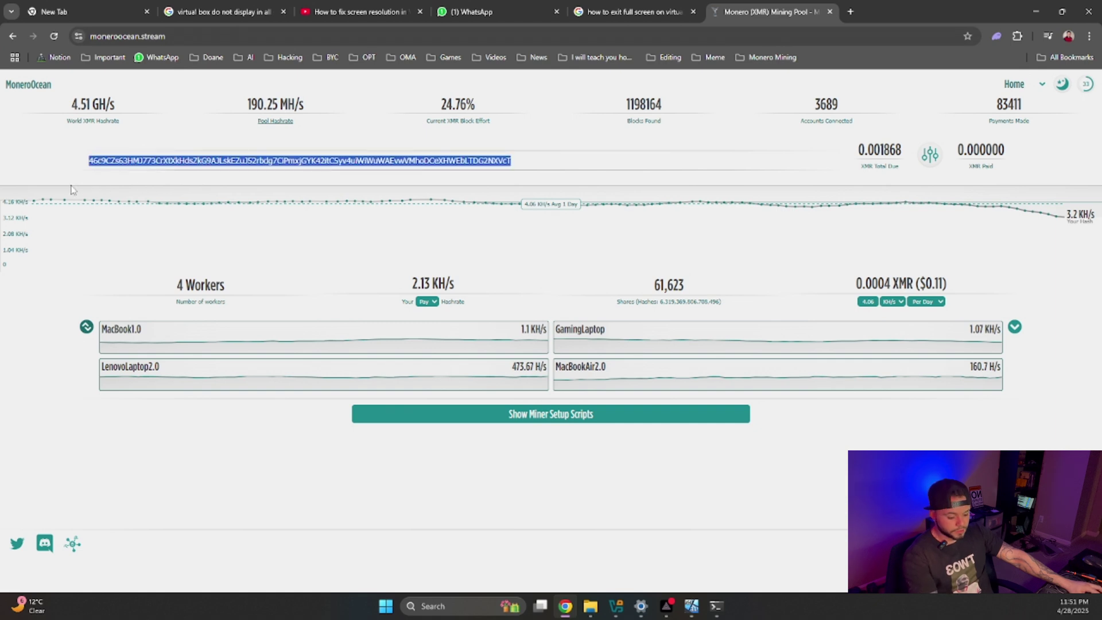
key("BackSpace")
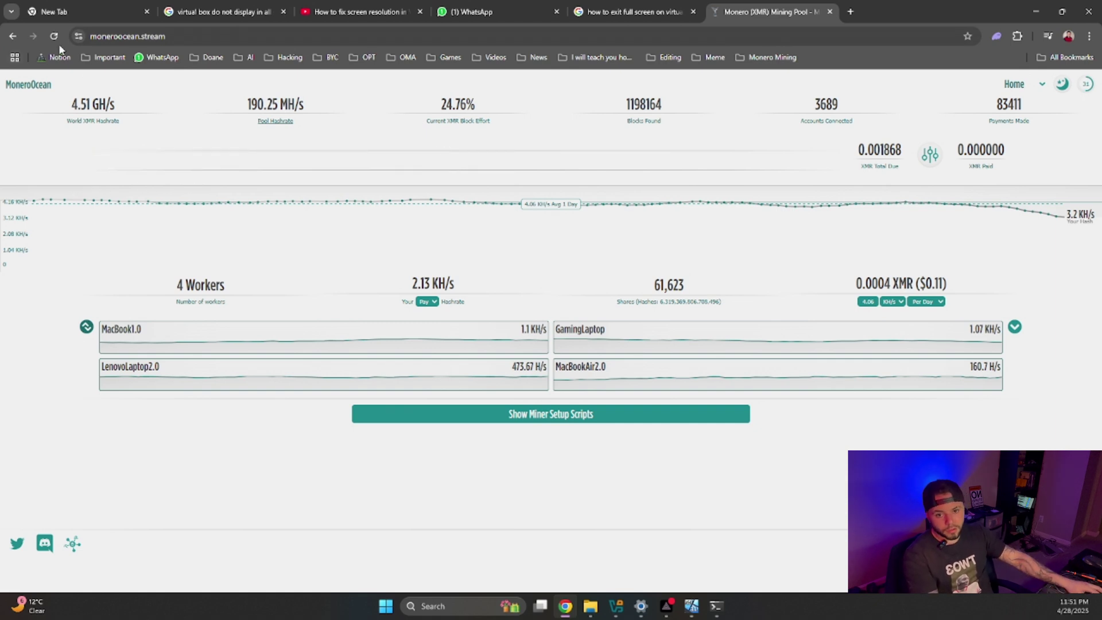
left_click(55, 37)
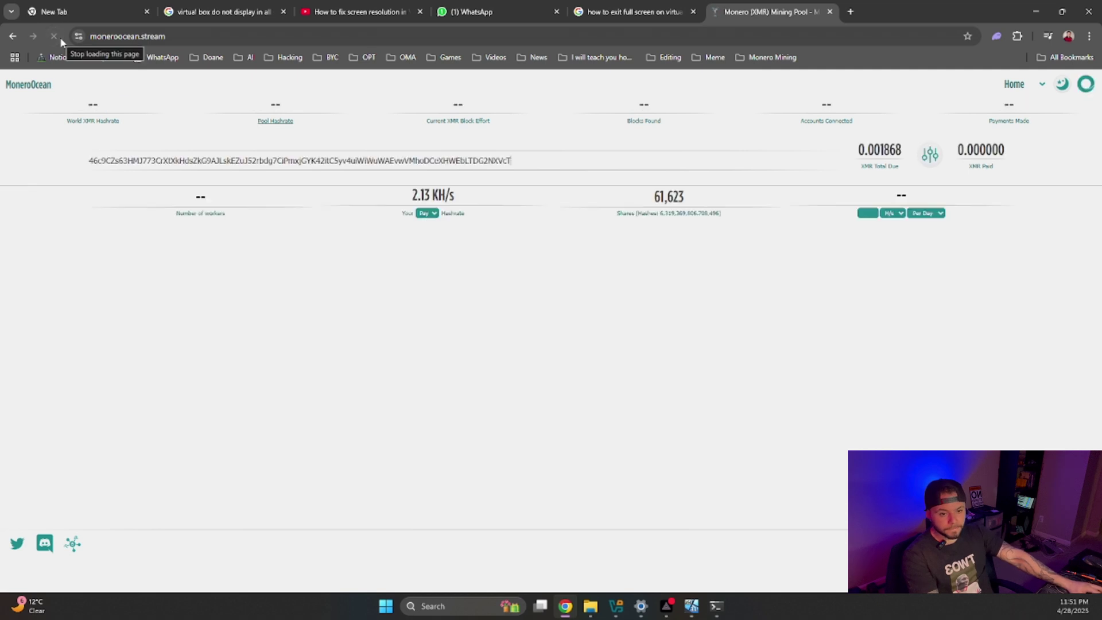
Trim the end of the wallet address and open a new Incognito window
key("BackSpace")
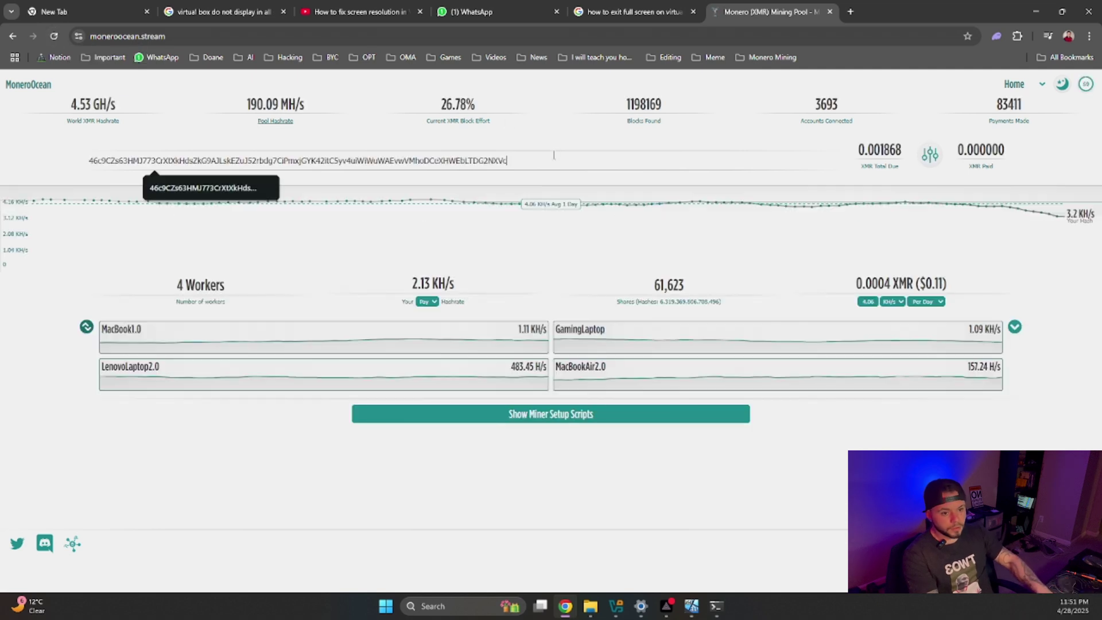
key("BackSpace")
key("BackSpace")
key("BackSpace")
key("BackSpace")
key("BackSpace")
key("BackSpace")
key("BackSpace")
key("BackSpace")
key("BackSpace")
key("BackSpace")
key("BackSpace")
key("BackSpace")
key("BackSpace")
key("BackSpace")
key("BackSpace")
key("BackSpace")
key("BackSpace")
key("BackSpace")
key("BackSpace")
key("BackSpace")
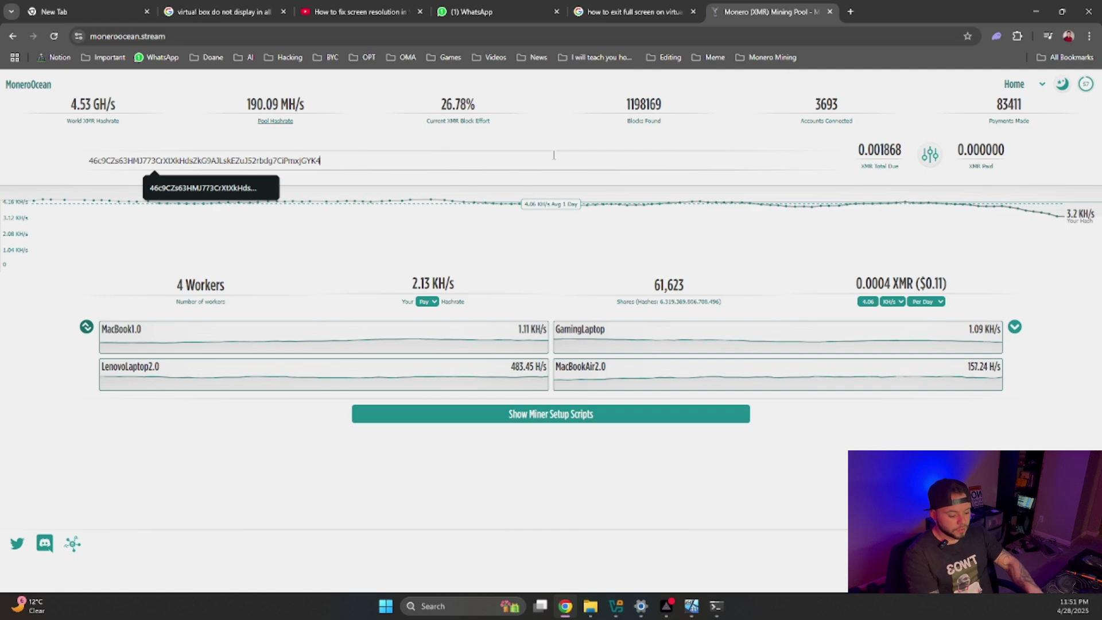
key("ctrl+shift+n")
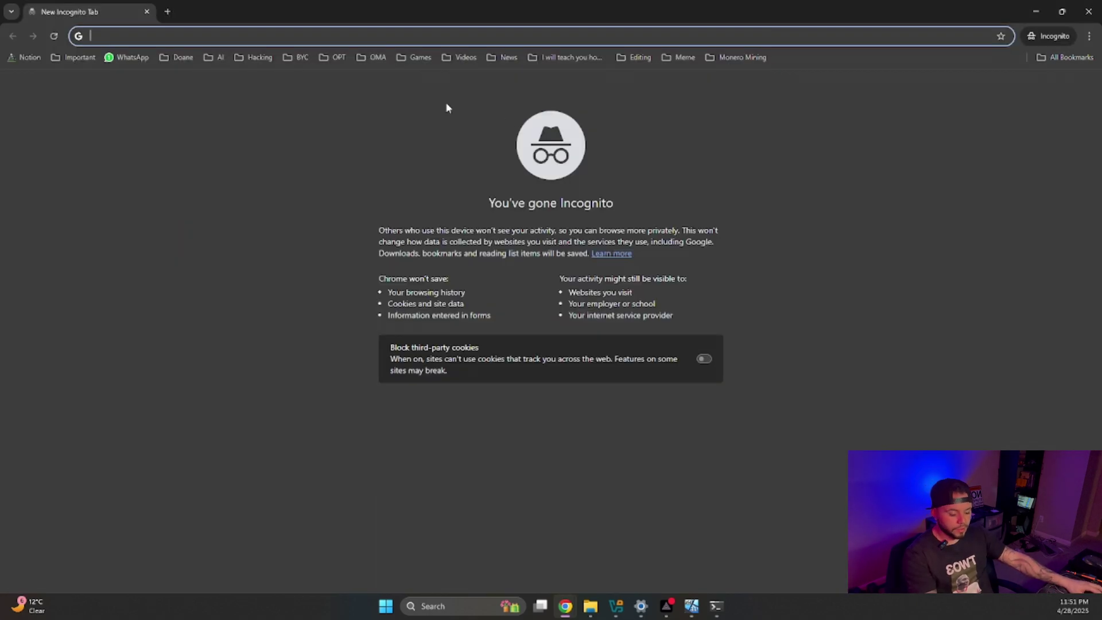
Load the MoneroOcean site in the Incognito window and fill in the saved wallet address
key("ctrl+v")
key("Escape")
left_click(1036, 11)
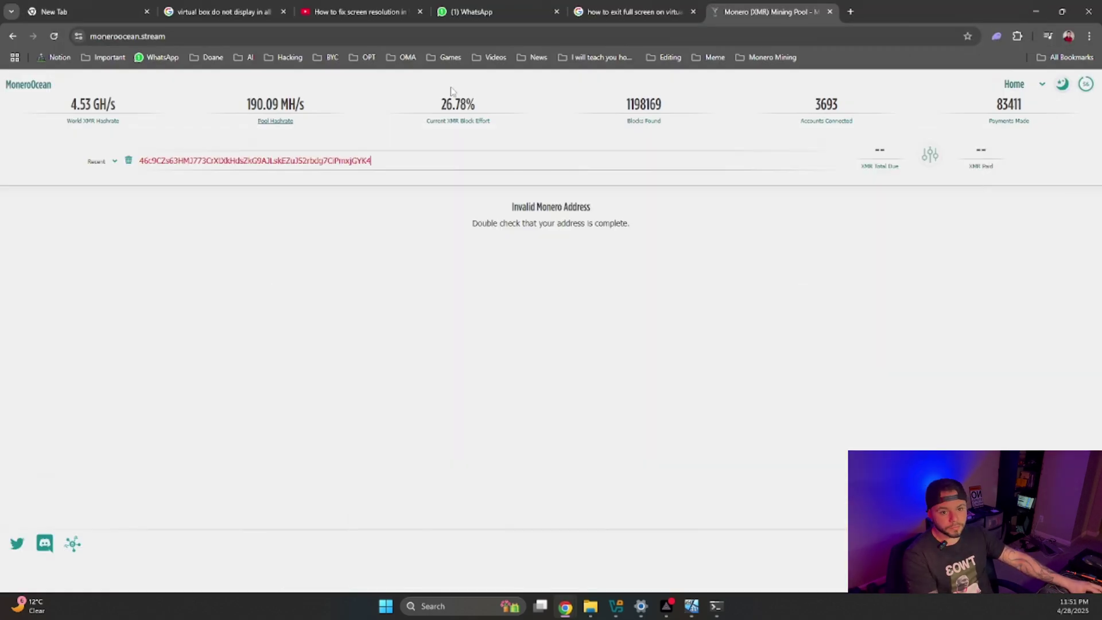
left_click(372, 33)
key("ctrl+c")
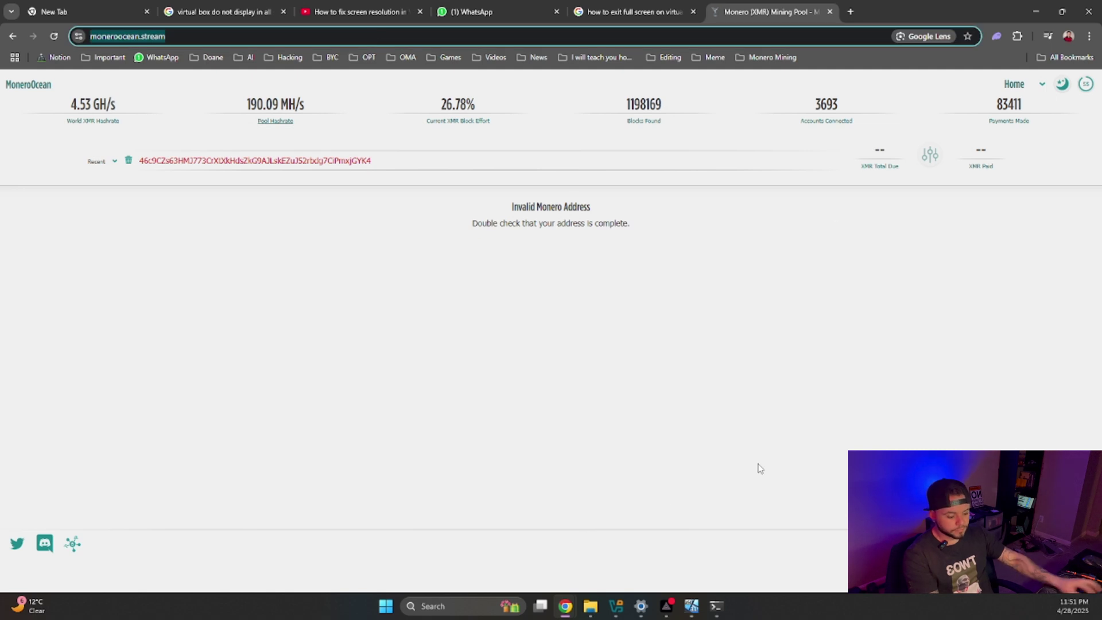
key("ctrl+shift+n")
key("ctrl+v")
key("Return")
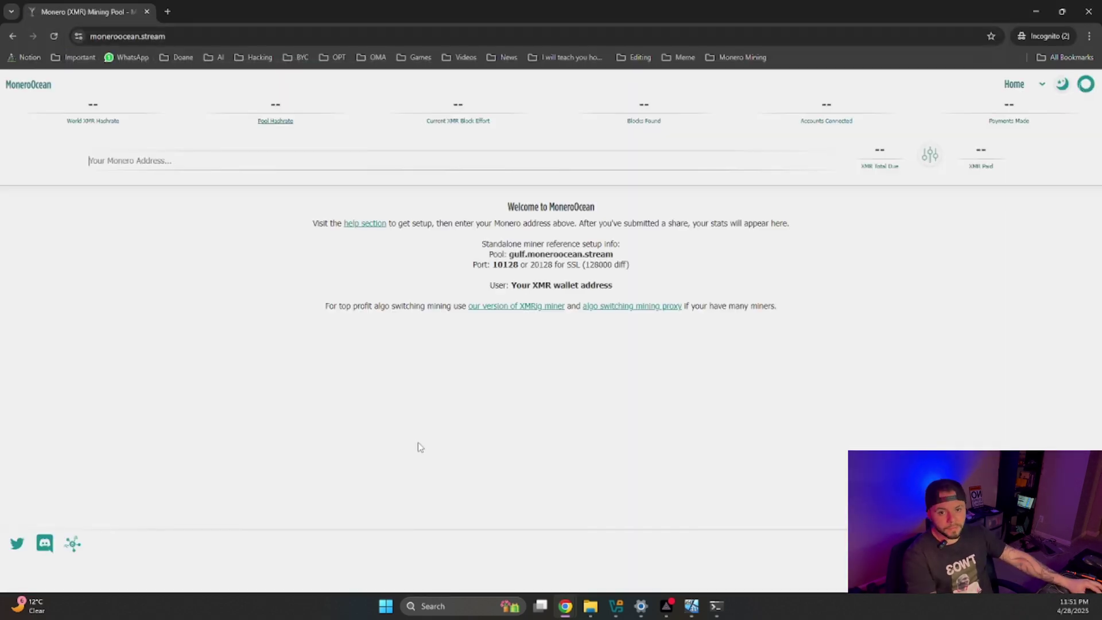
left_click(244, 160)
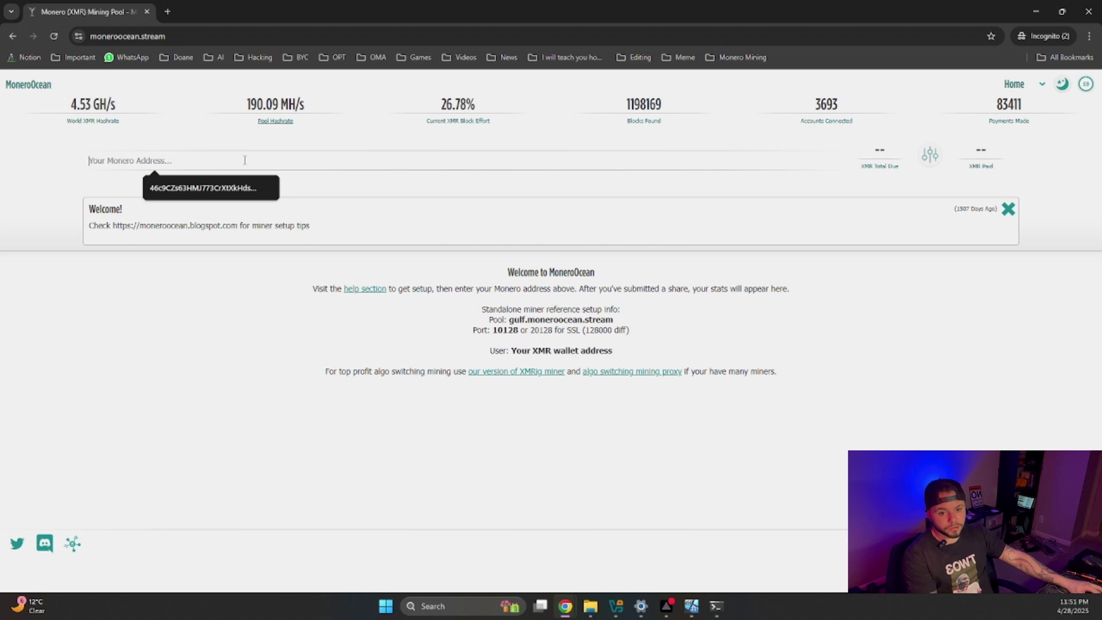
left_click(232, 189)
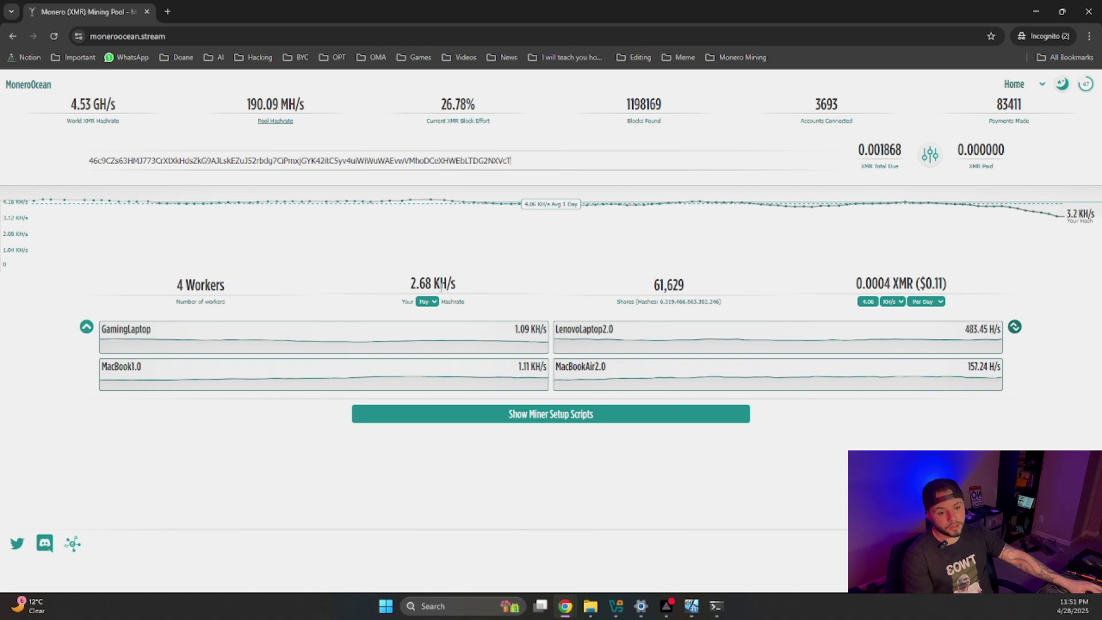
Estimate yearly earnings at 2.68 KH/s, giving 0.0935 XMR per year
left_click(868, 301)
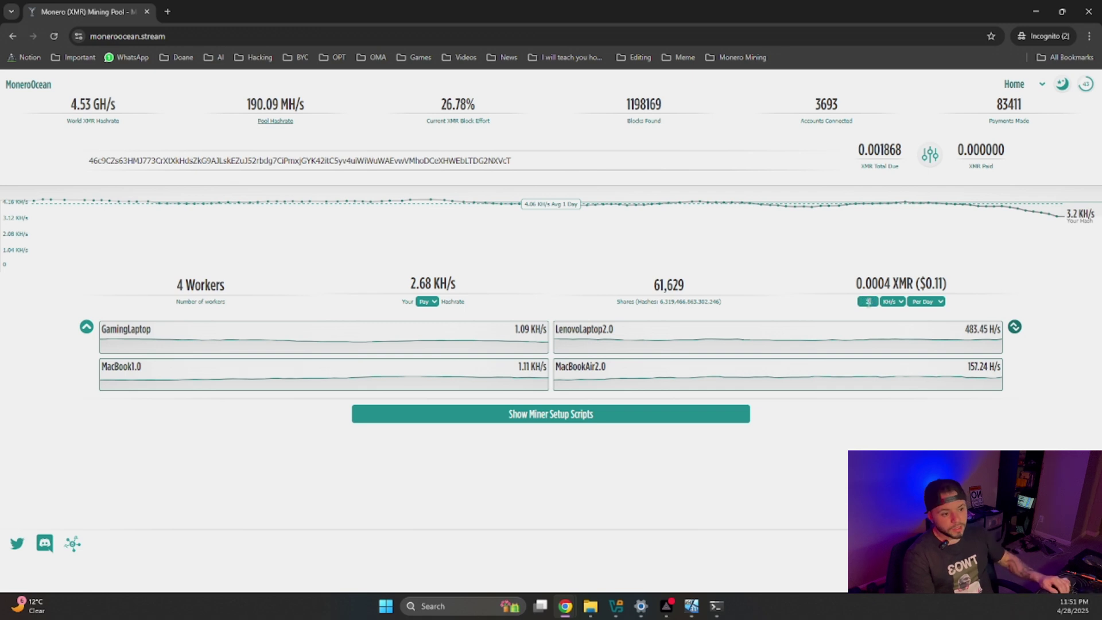
type("2.68")
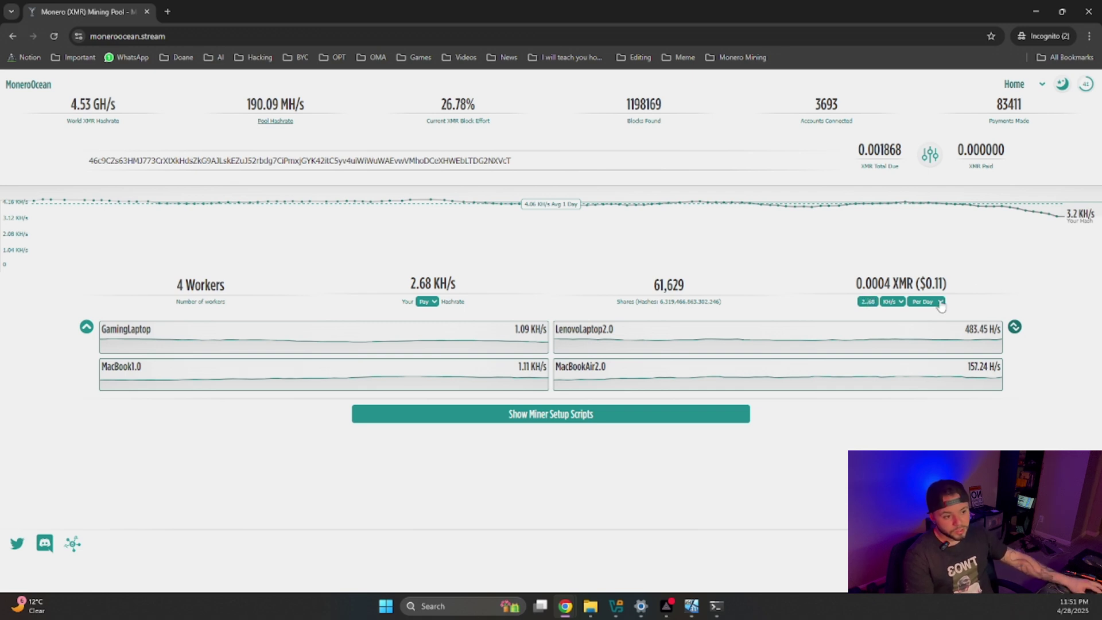
type("2.68")
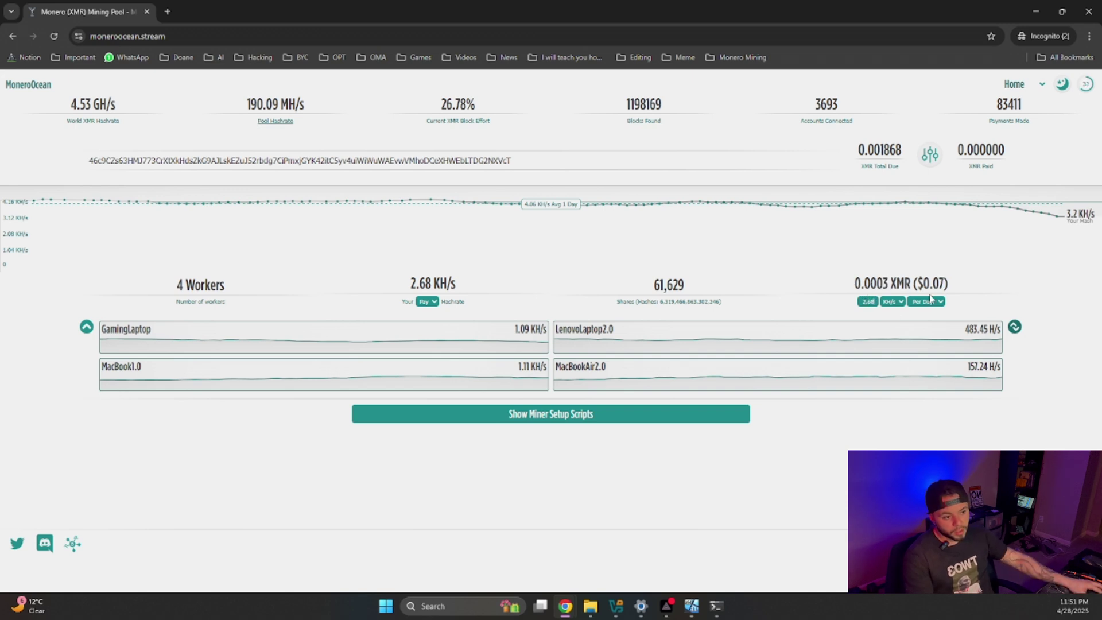
left_click(935, 302)
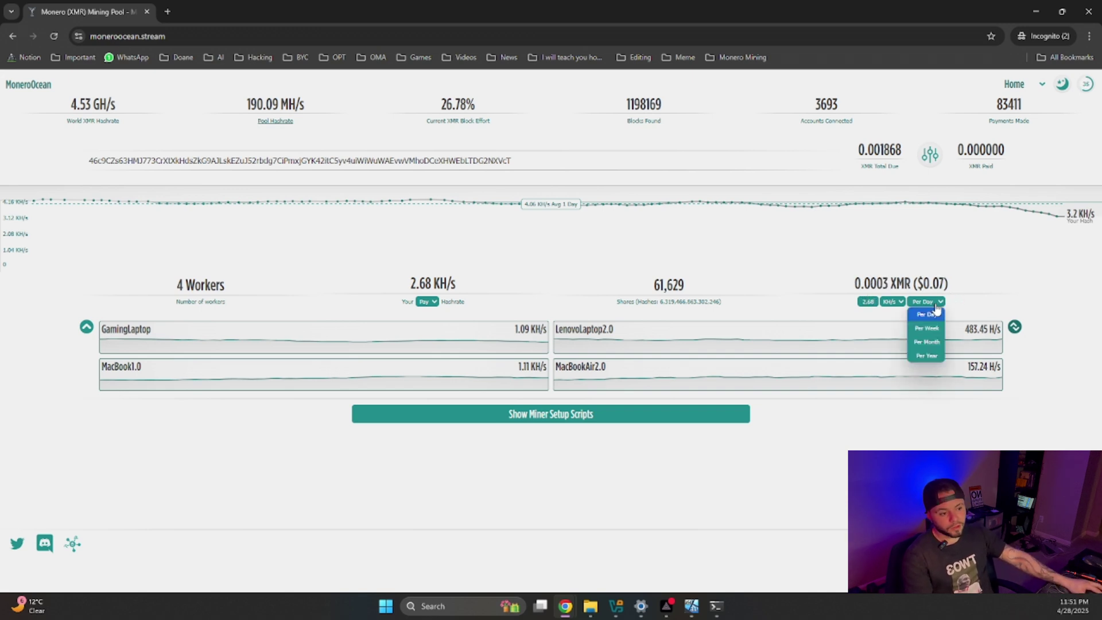
left_click(925, 372)
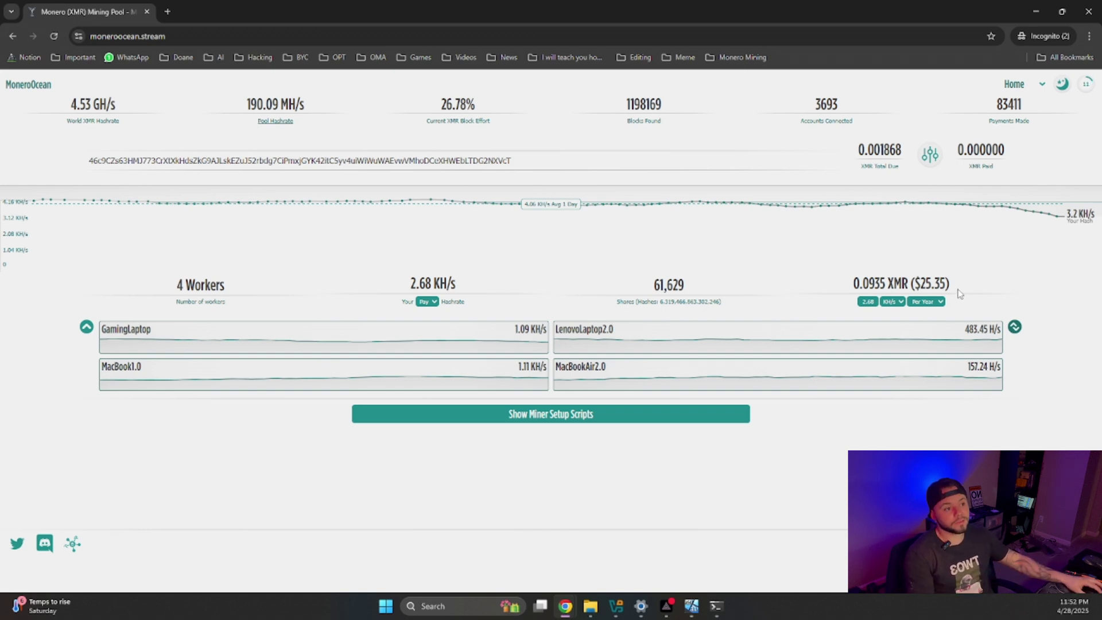
Replace the shortened address with the full saved wallet address, then minimize Chrome to show XMRig
left_click(1036, 12)
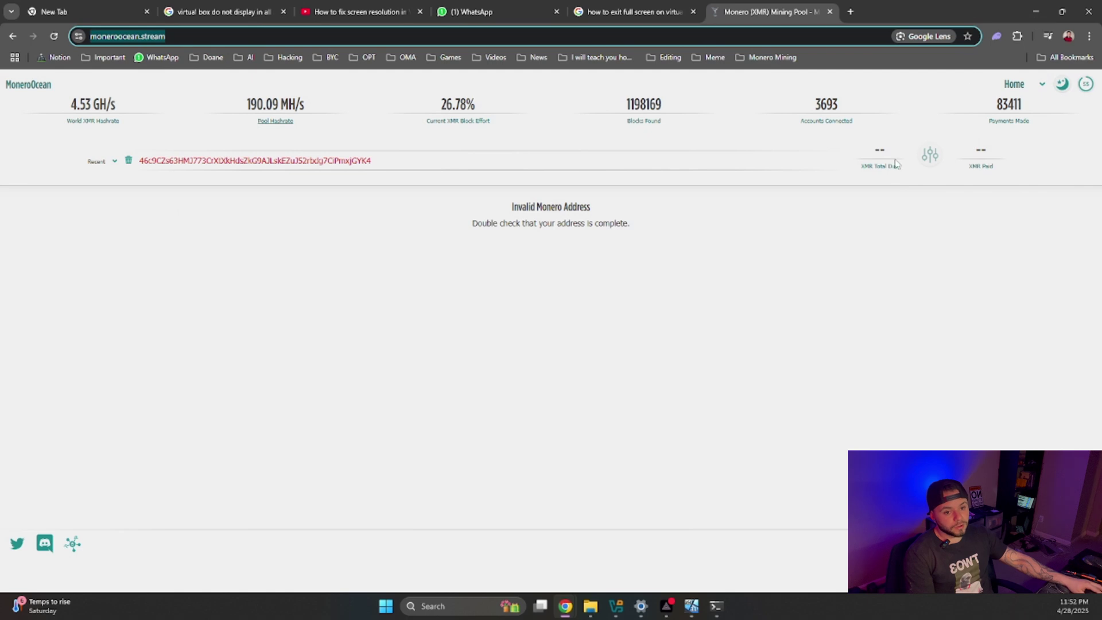
left_click(545, 151)
key("ctrl+a")
key("BackSpace")
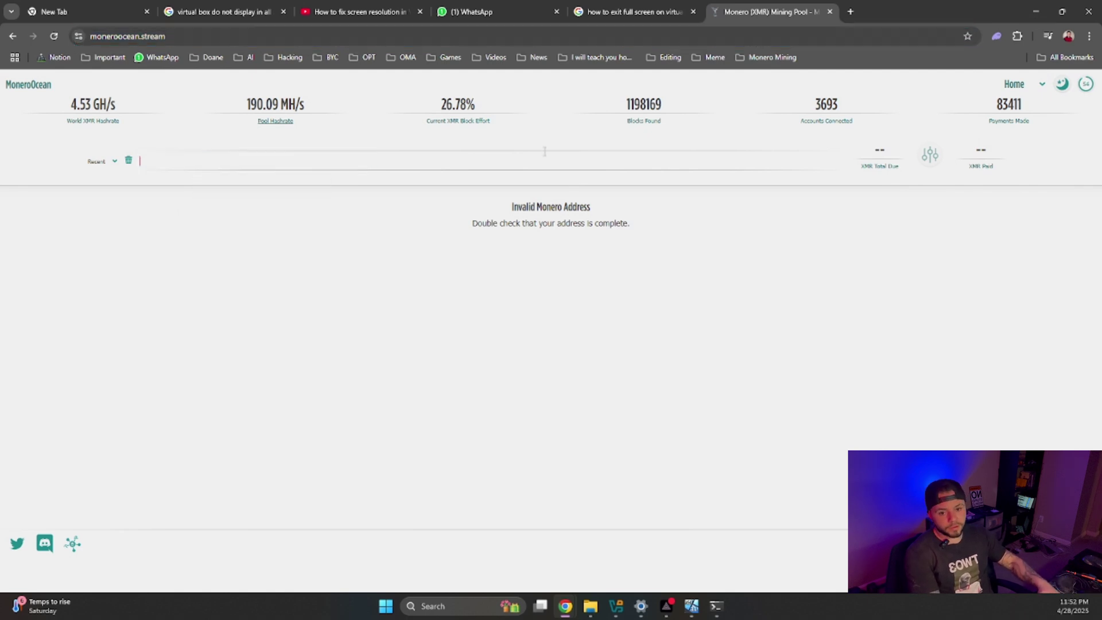
left_click(178, 164)
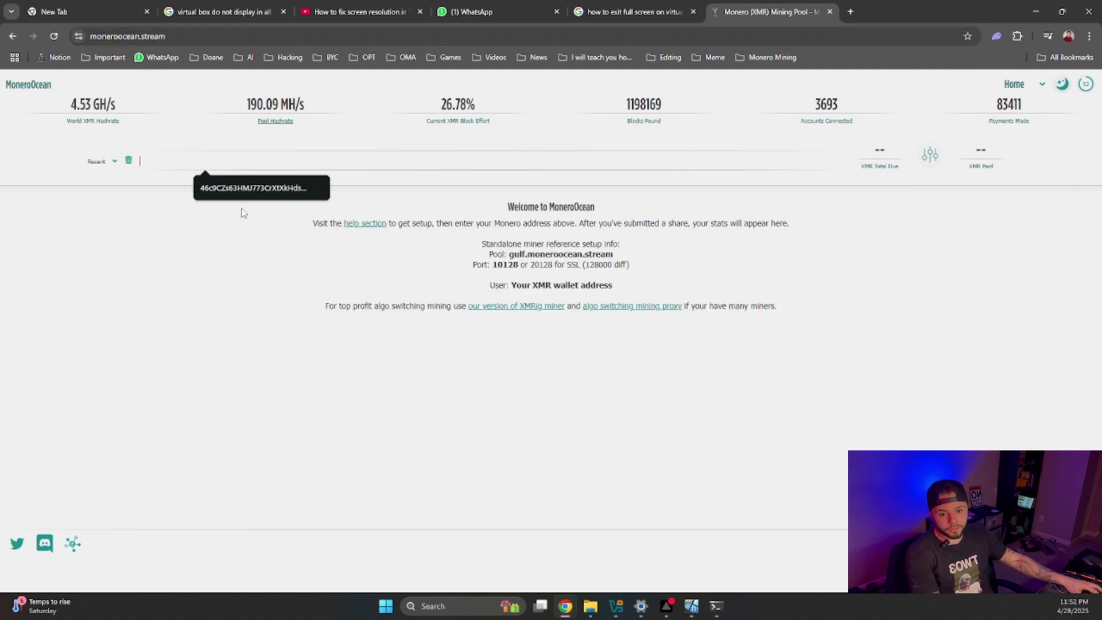
left_click(241, 186)
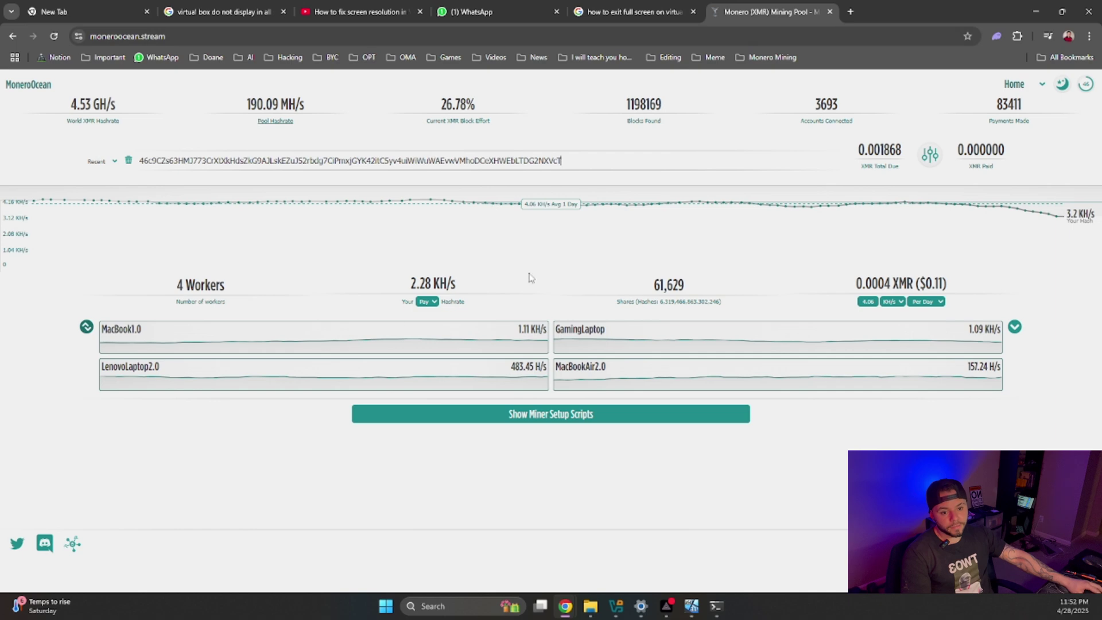
left_click(1033, 13)
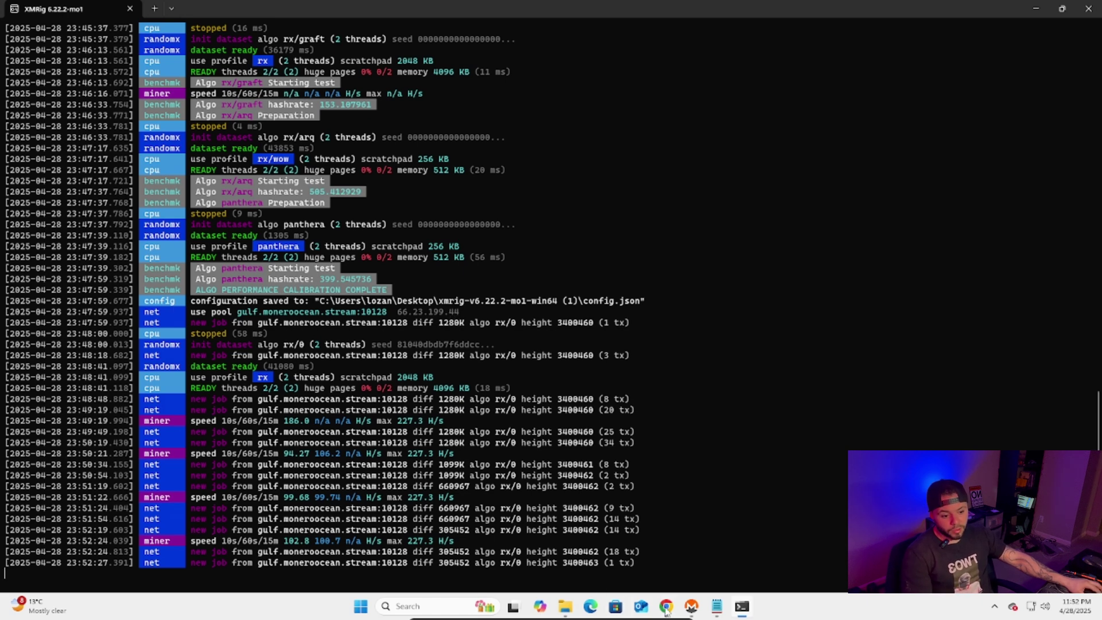
Switch back to the pool dashboard and view payout settings: 0.0030 XMR threshold, email alerts on
mouse_move(668, 610)
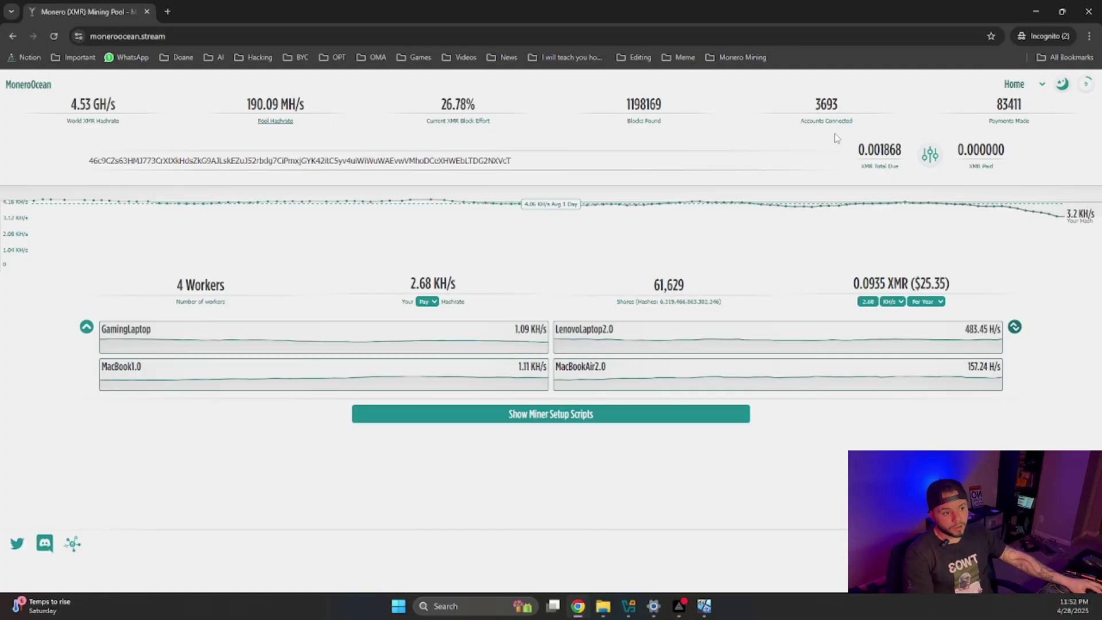
left_click(930, 156)
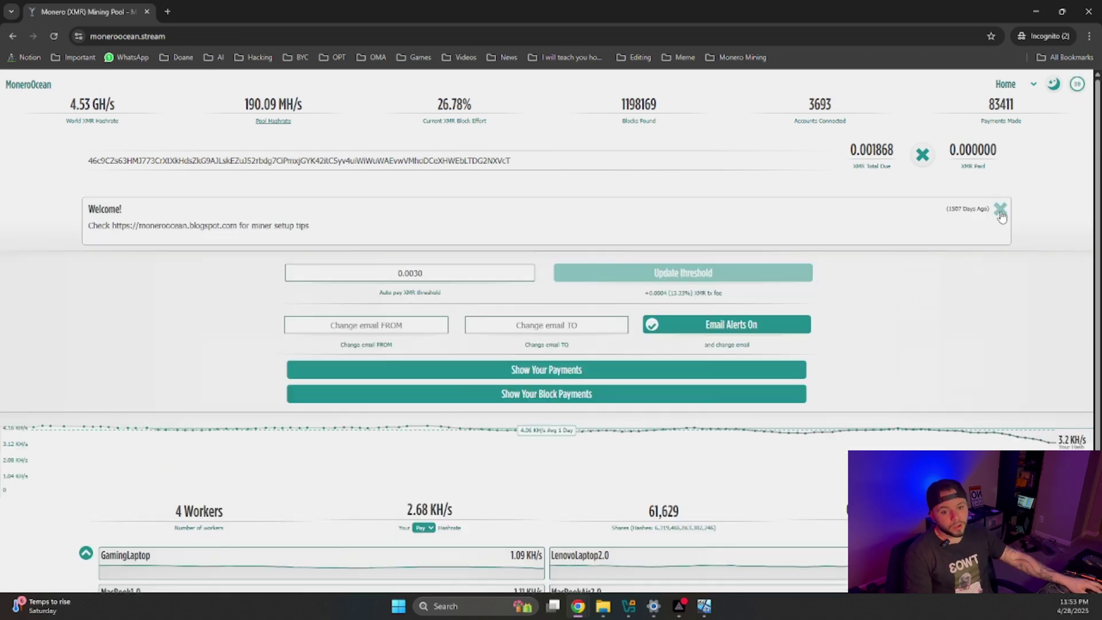
Dismiss the Welcome notice and highlight the XMR Paid and XMR Total Due amounts
left_click(1002, 210)
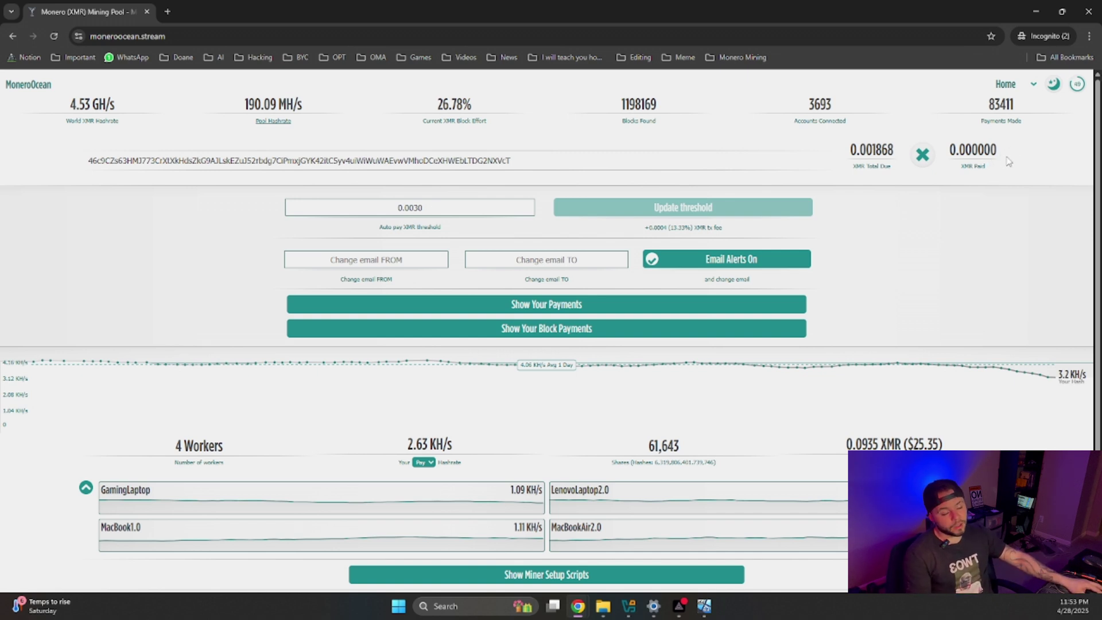
left_click_drag(1008, 161, 948, 148)
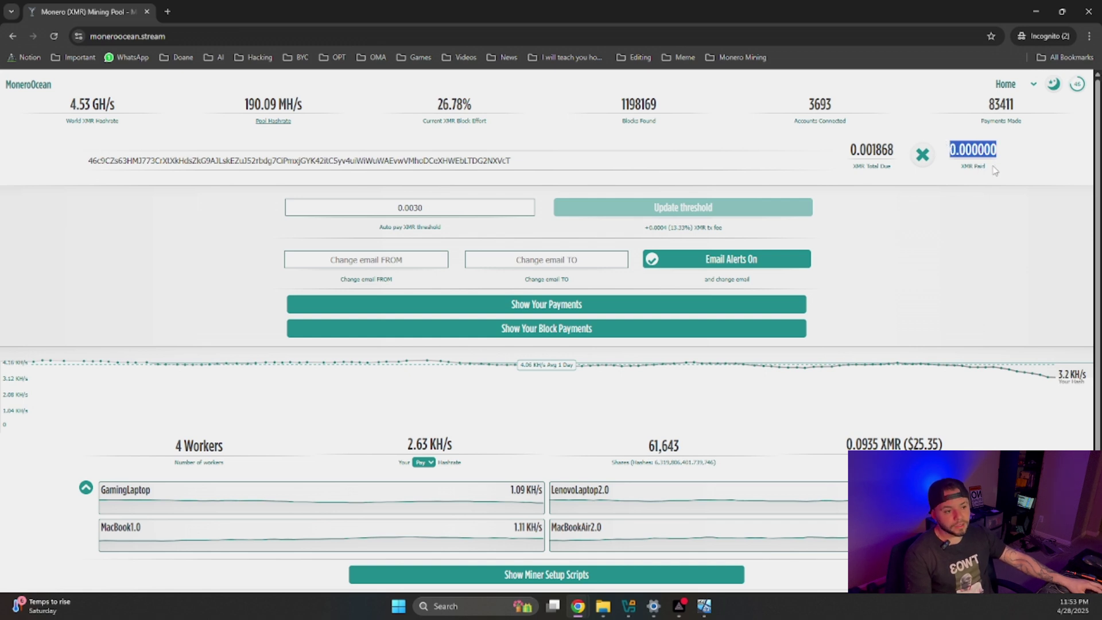
double_click(871, 149)
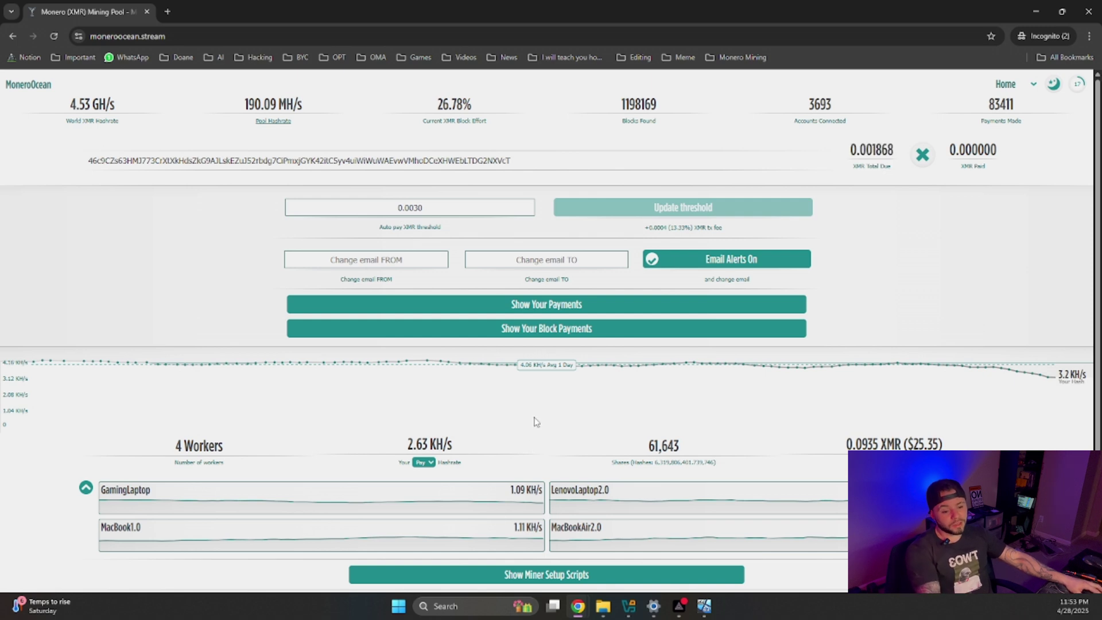
Set the earnings hashrate to 4 KH/s, projecting 0.1396 XMR per year
scroll(442, 412, "down", 1)
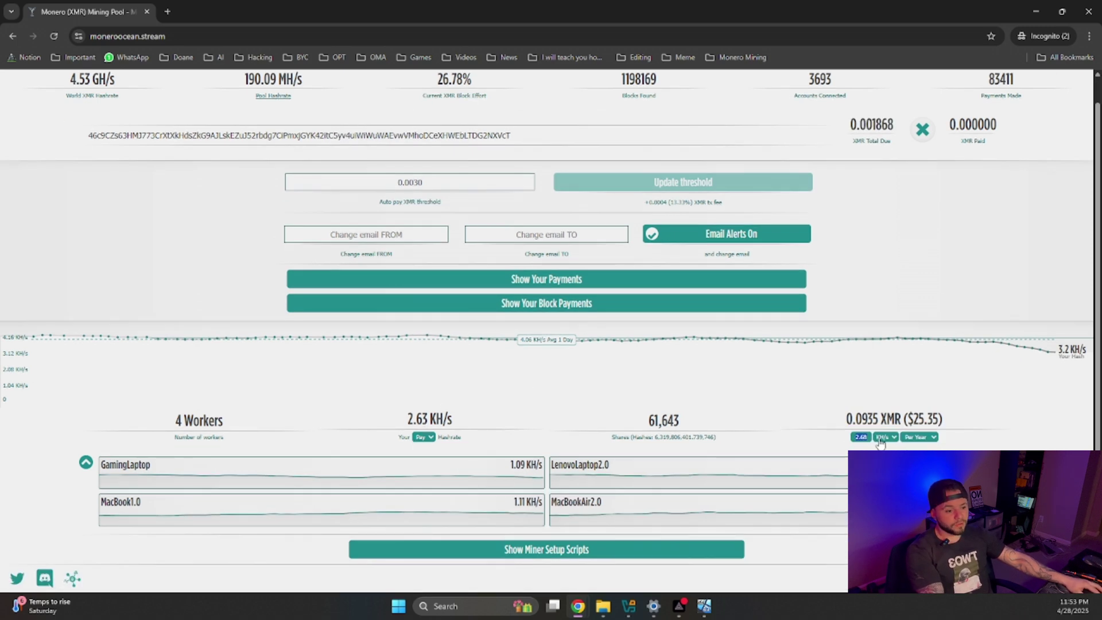
type("4")
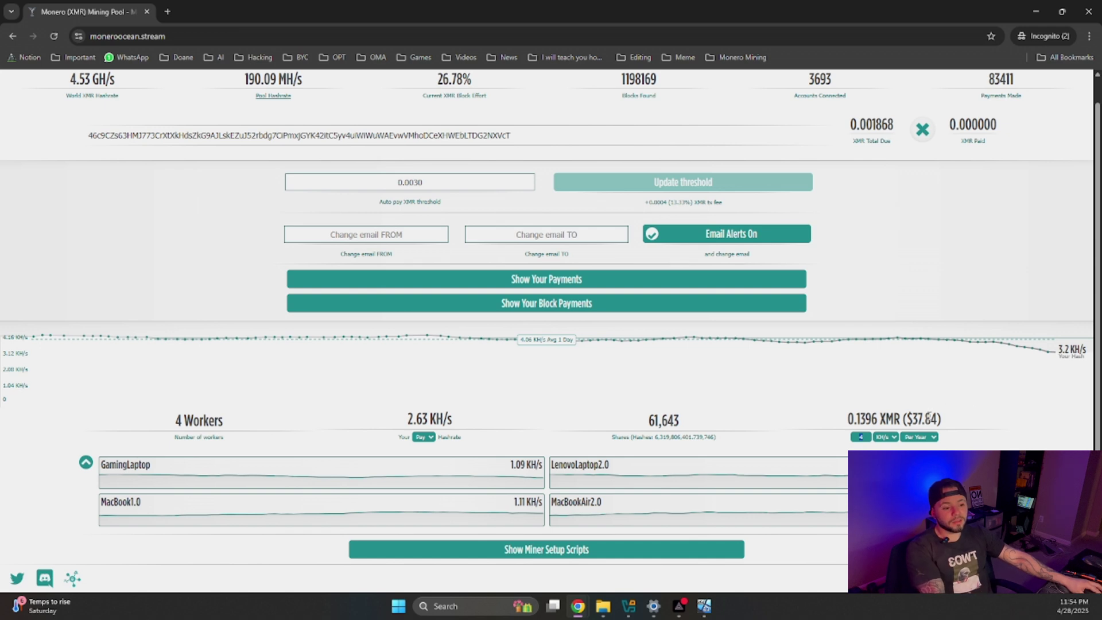
triple_click(929, 417)
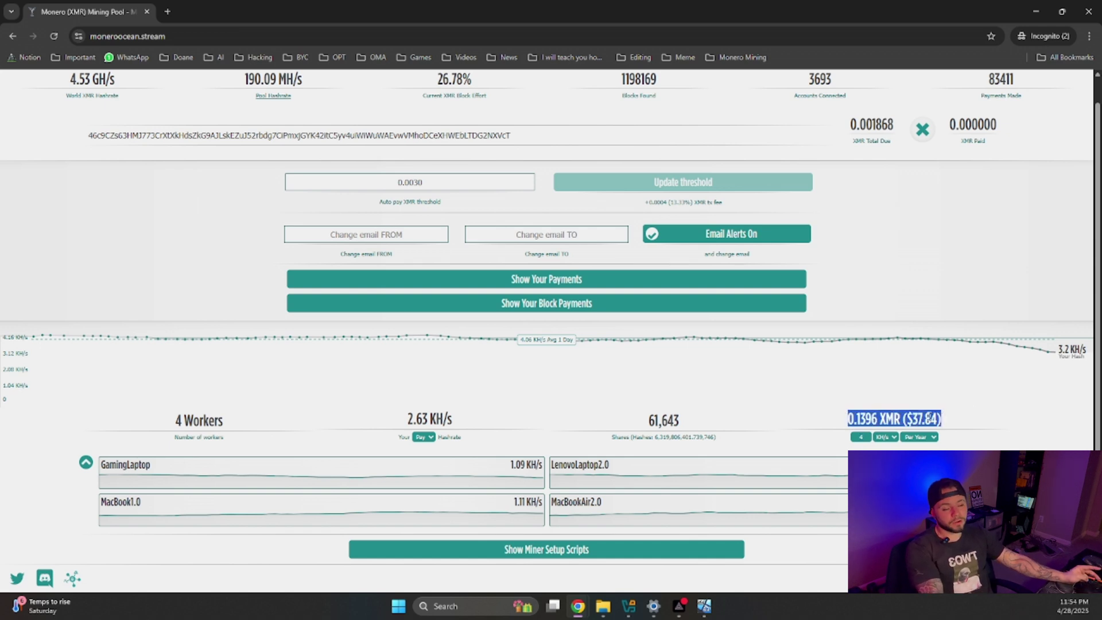